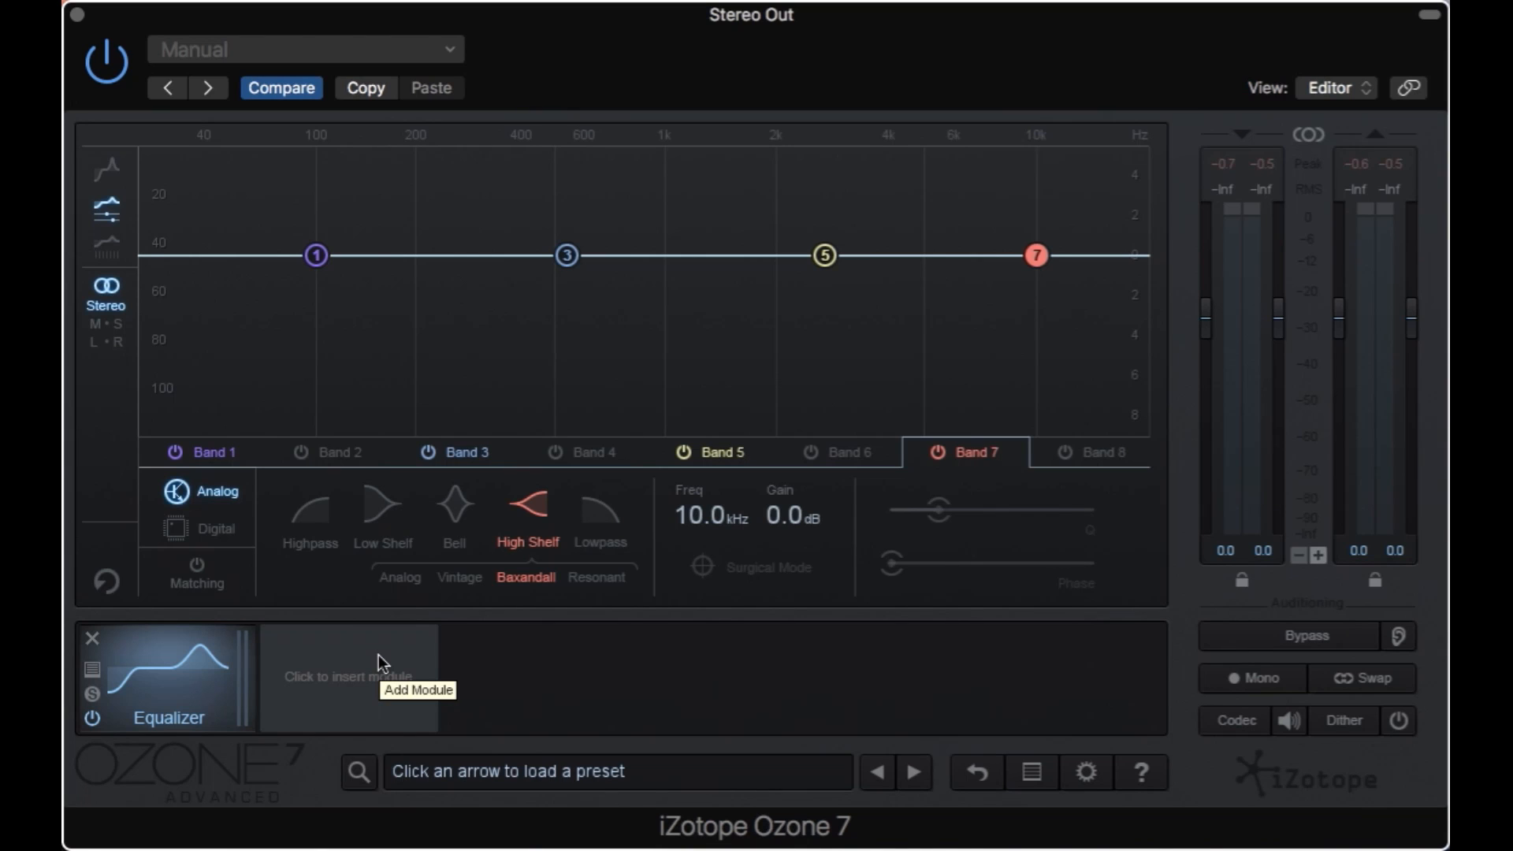
Look over the modules that can be inserted and compare the Equalizer's three display layouts, returning to the detailed single-band layout
left_click(378, 655)
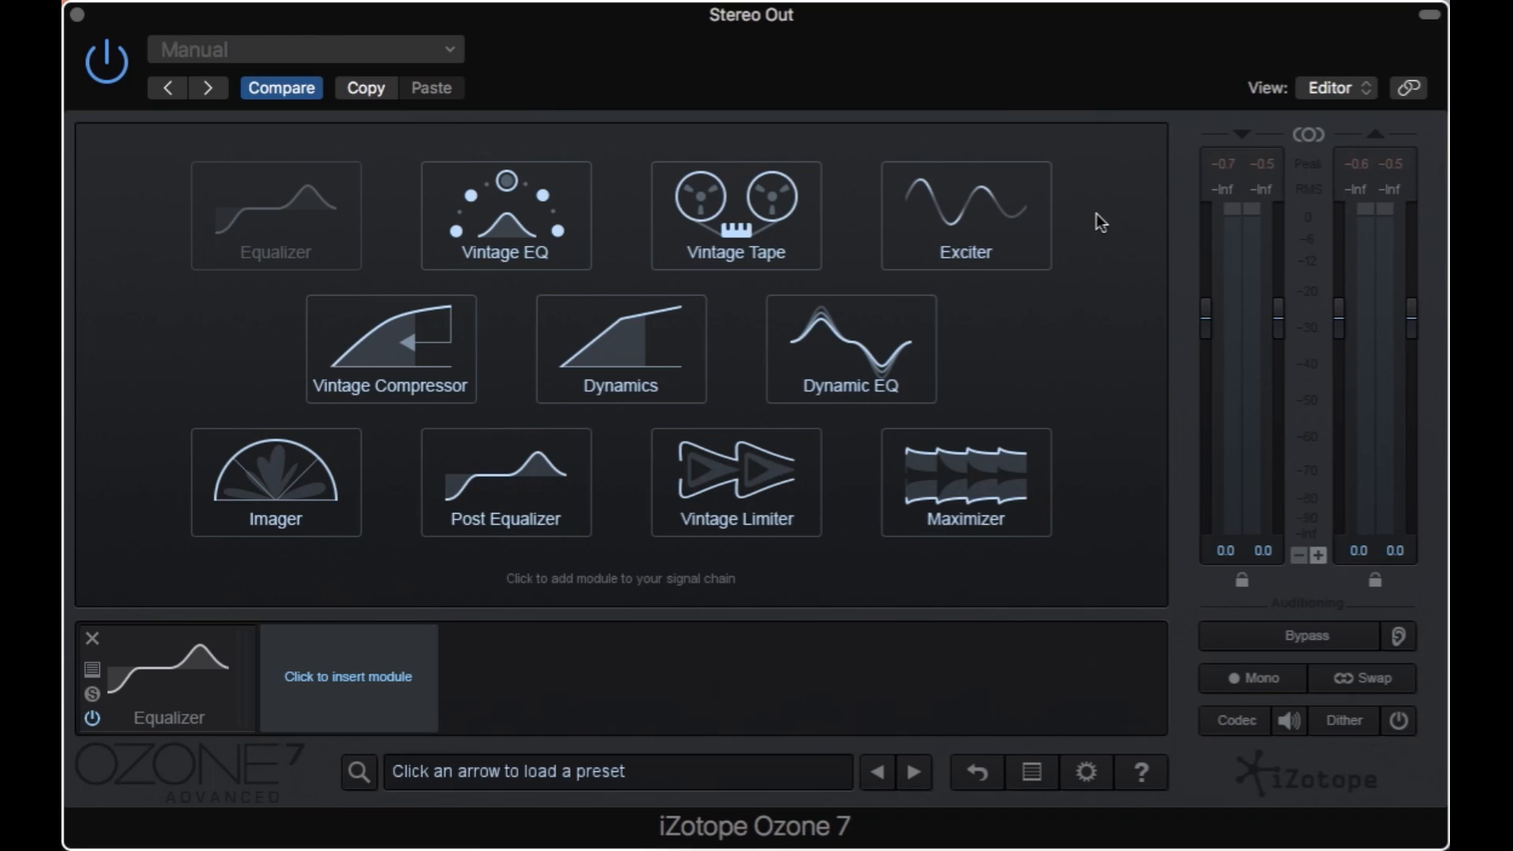
left_click(176, 692)
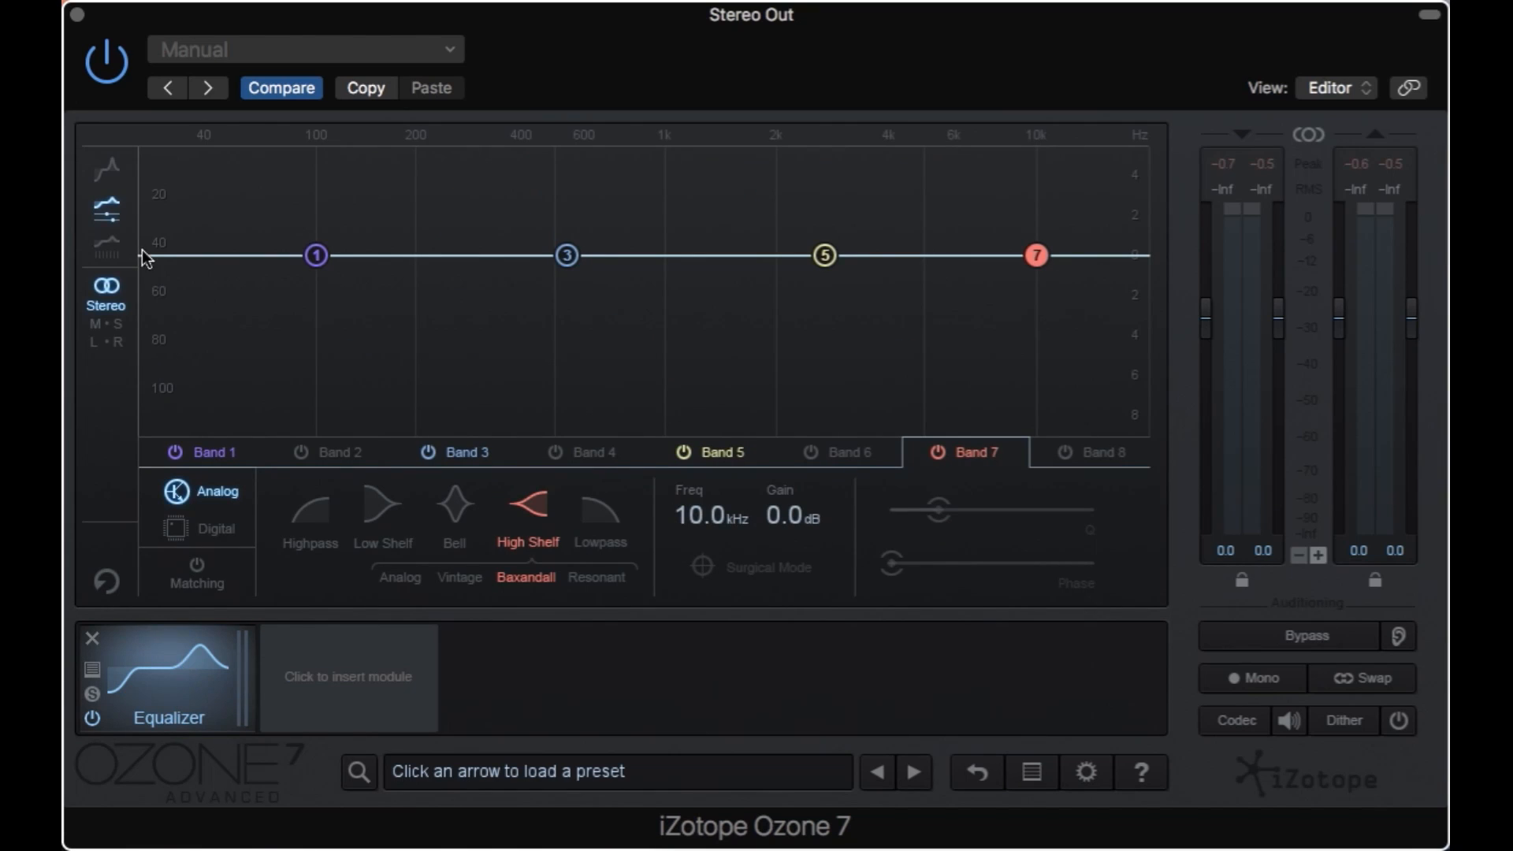
left_click(111, 174)
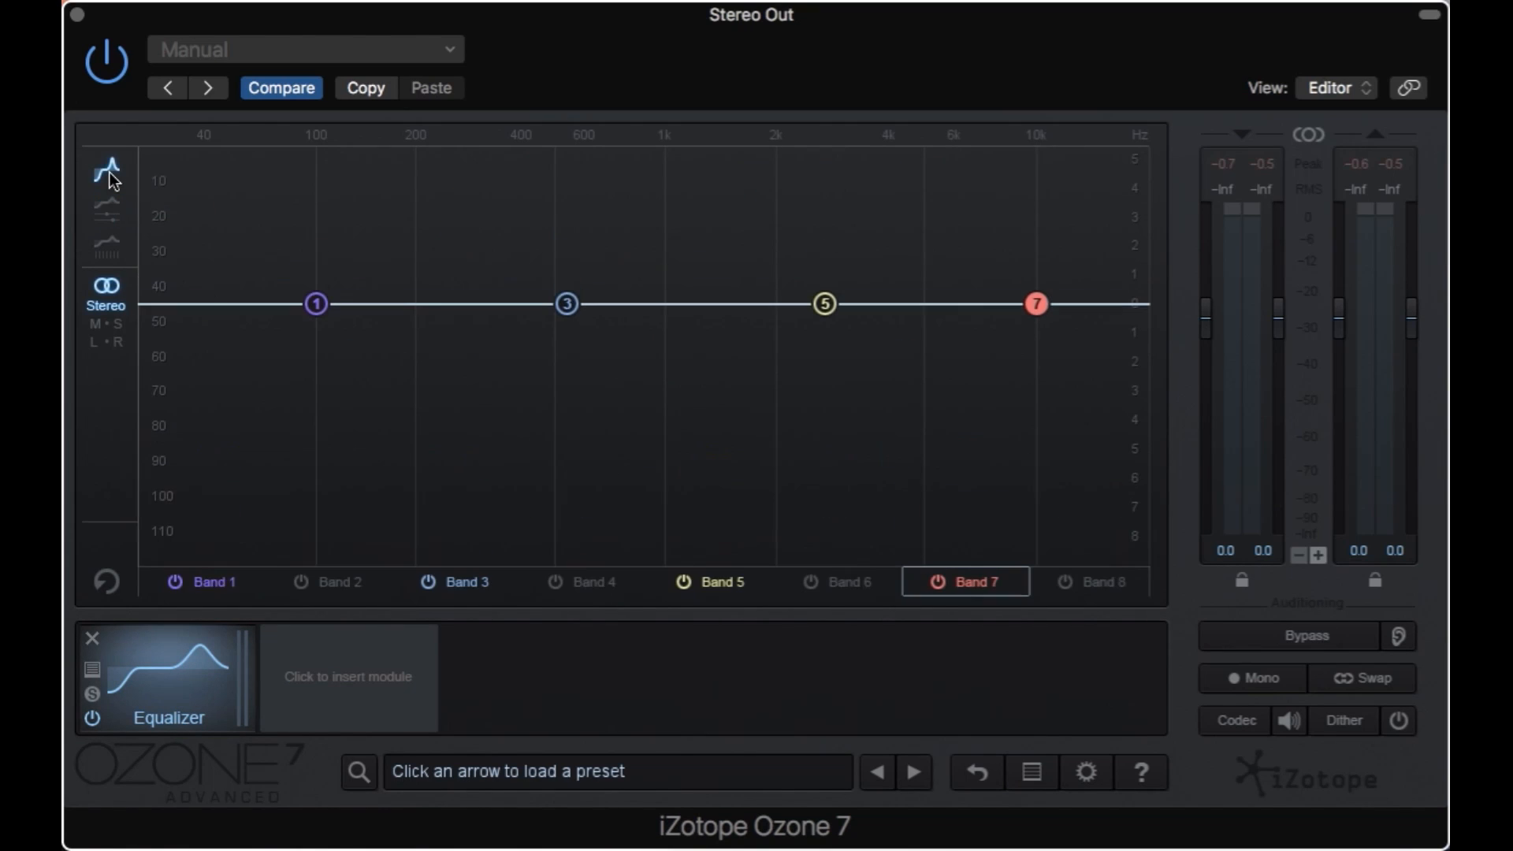
left_click(112, 209)
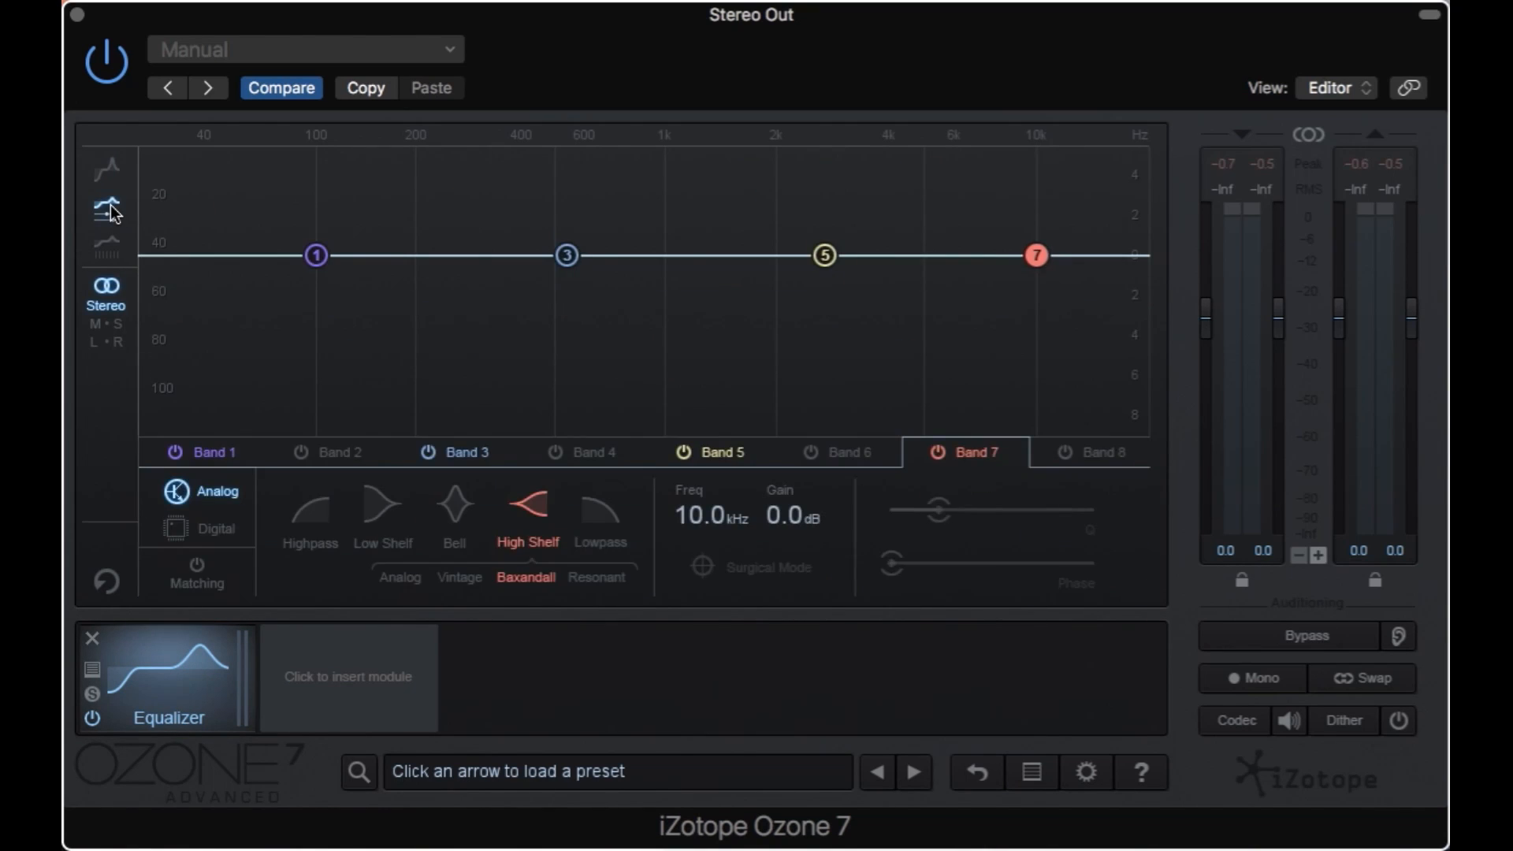
left_click(108, 252)
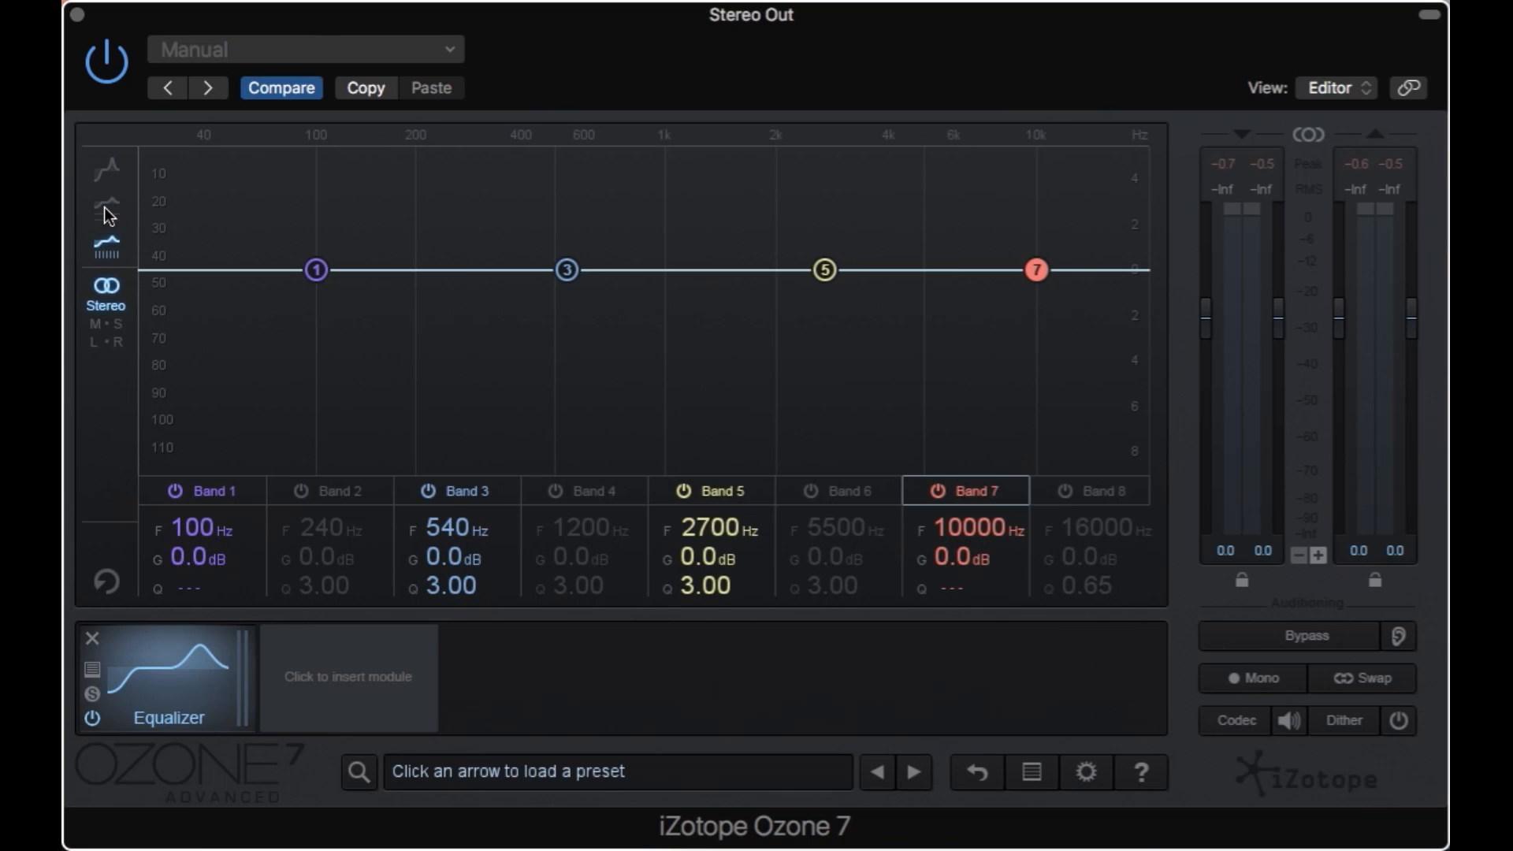
left_click(109, 213)
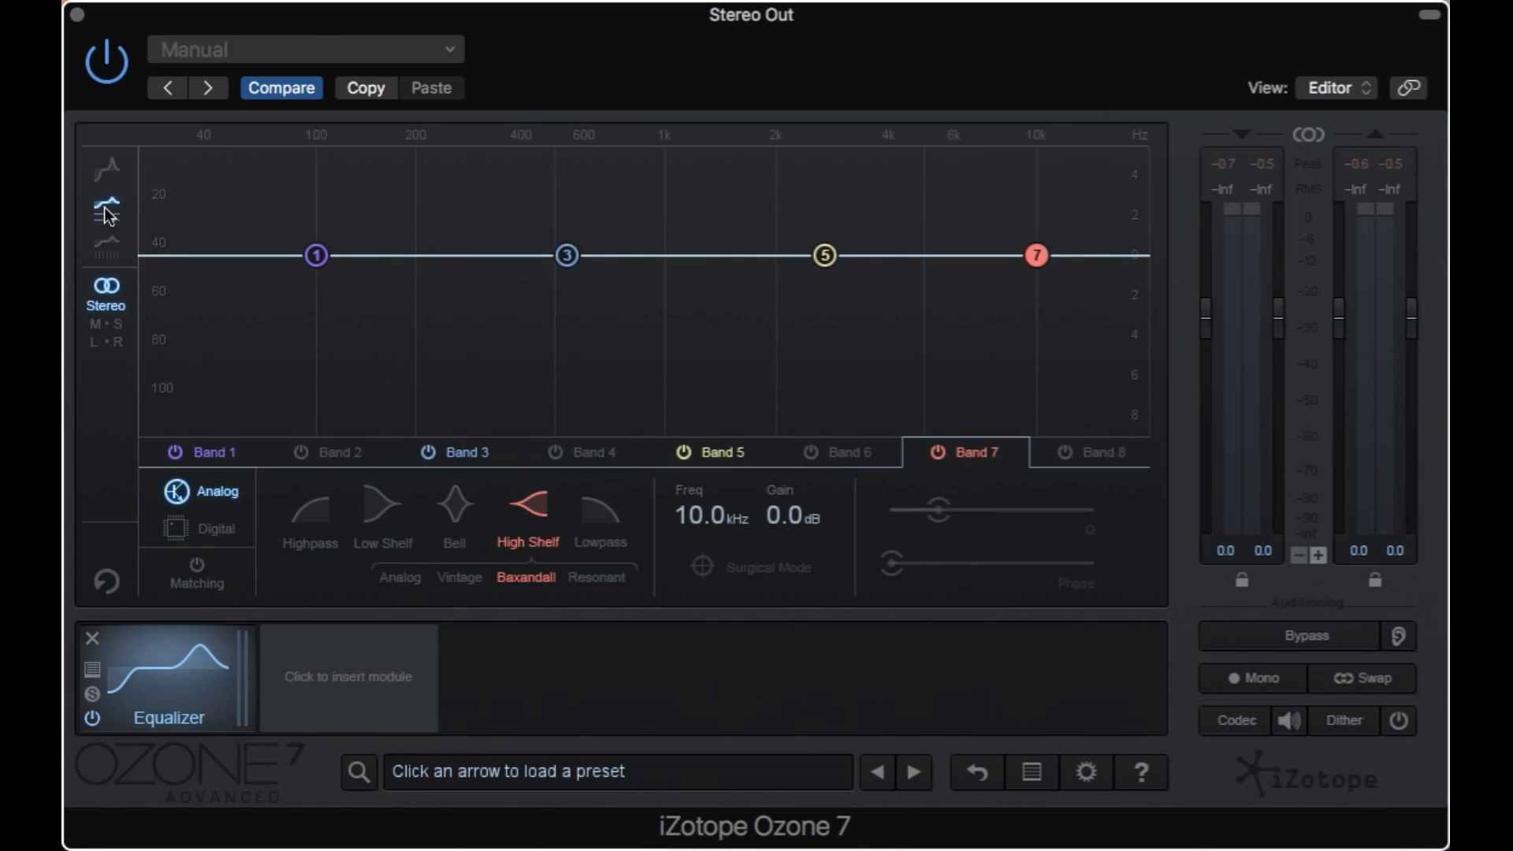
Enable bands 2 and 4 in the Equalizer, go through the active bands and select band 7 for editing
left_click(229, 452)
left_click(301, 452)
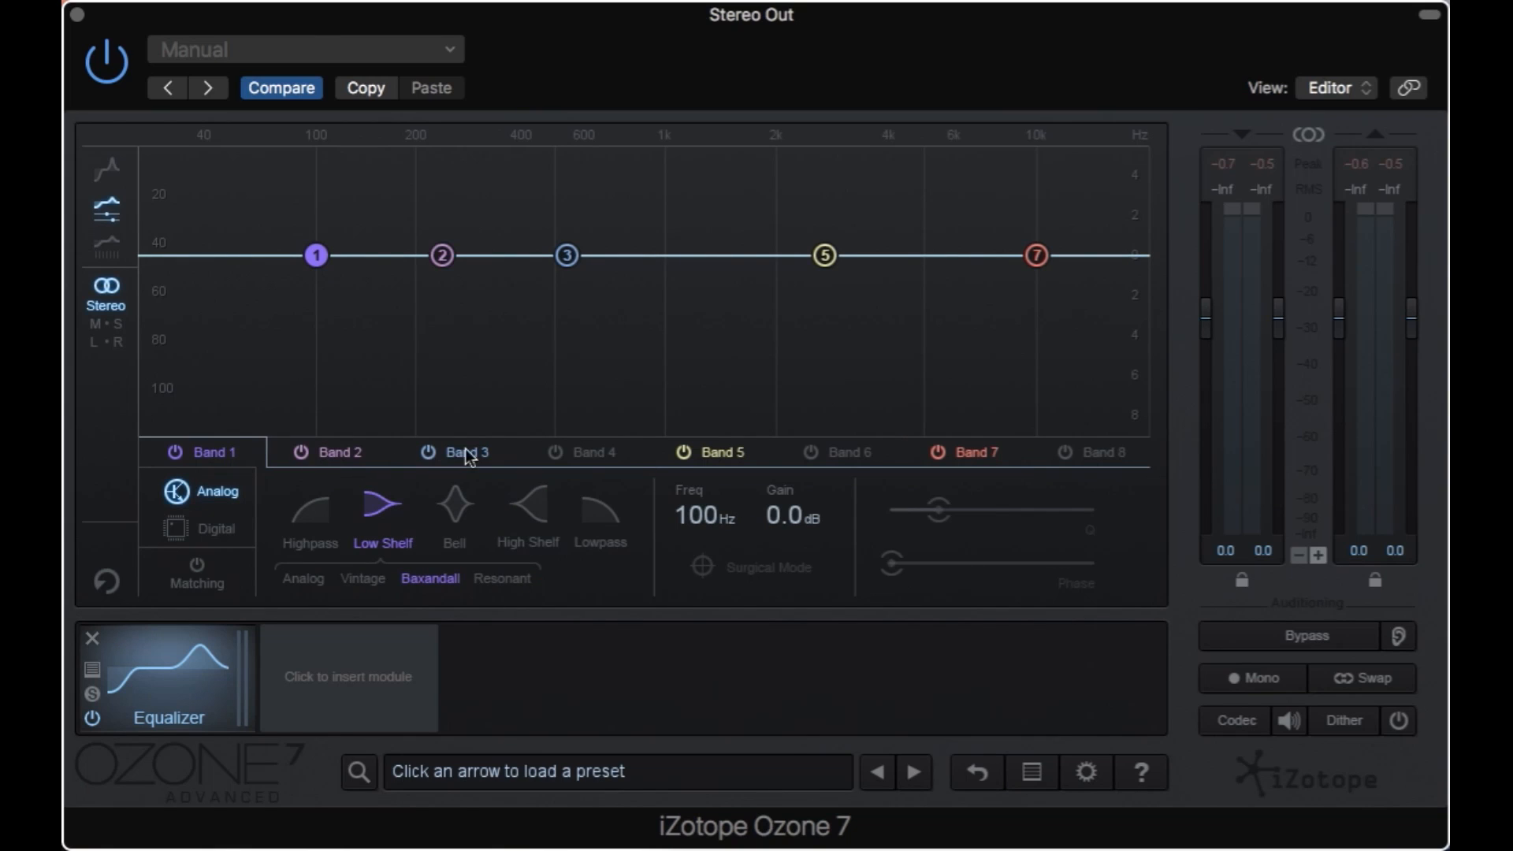
left_click(465, 454)
left_click(558, 453)
left_click(720, 452)
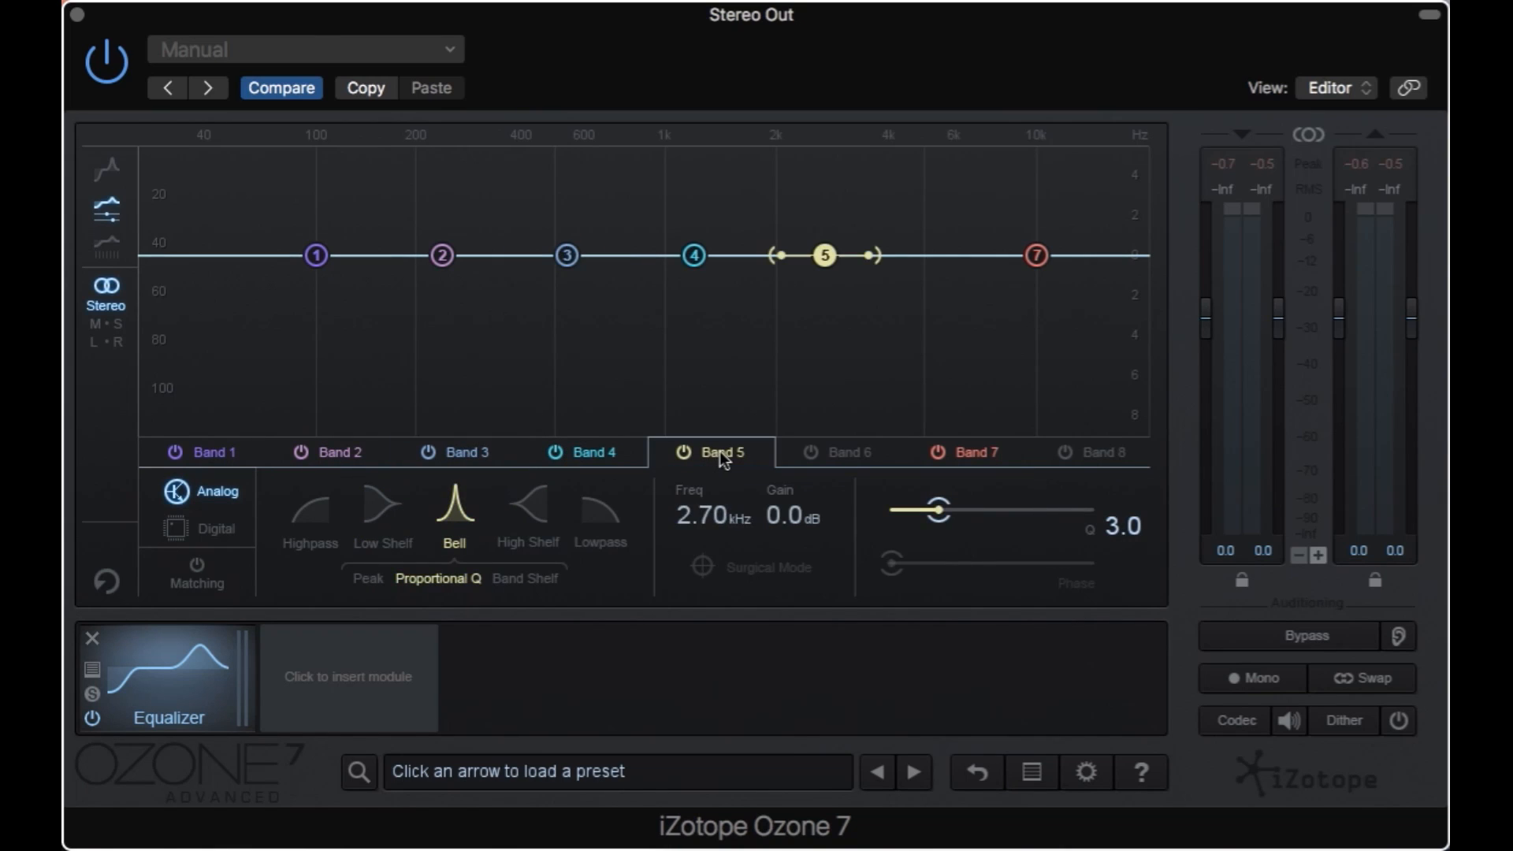
left_click(963, 455)
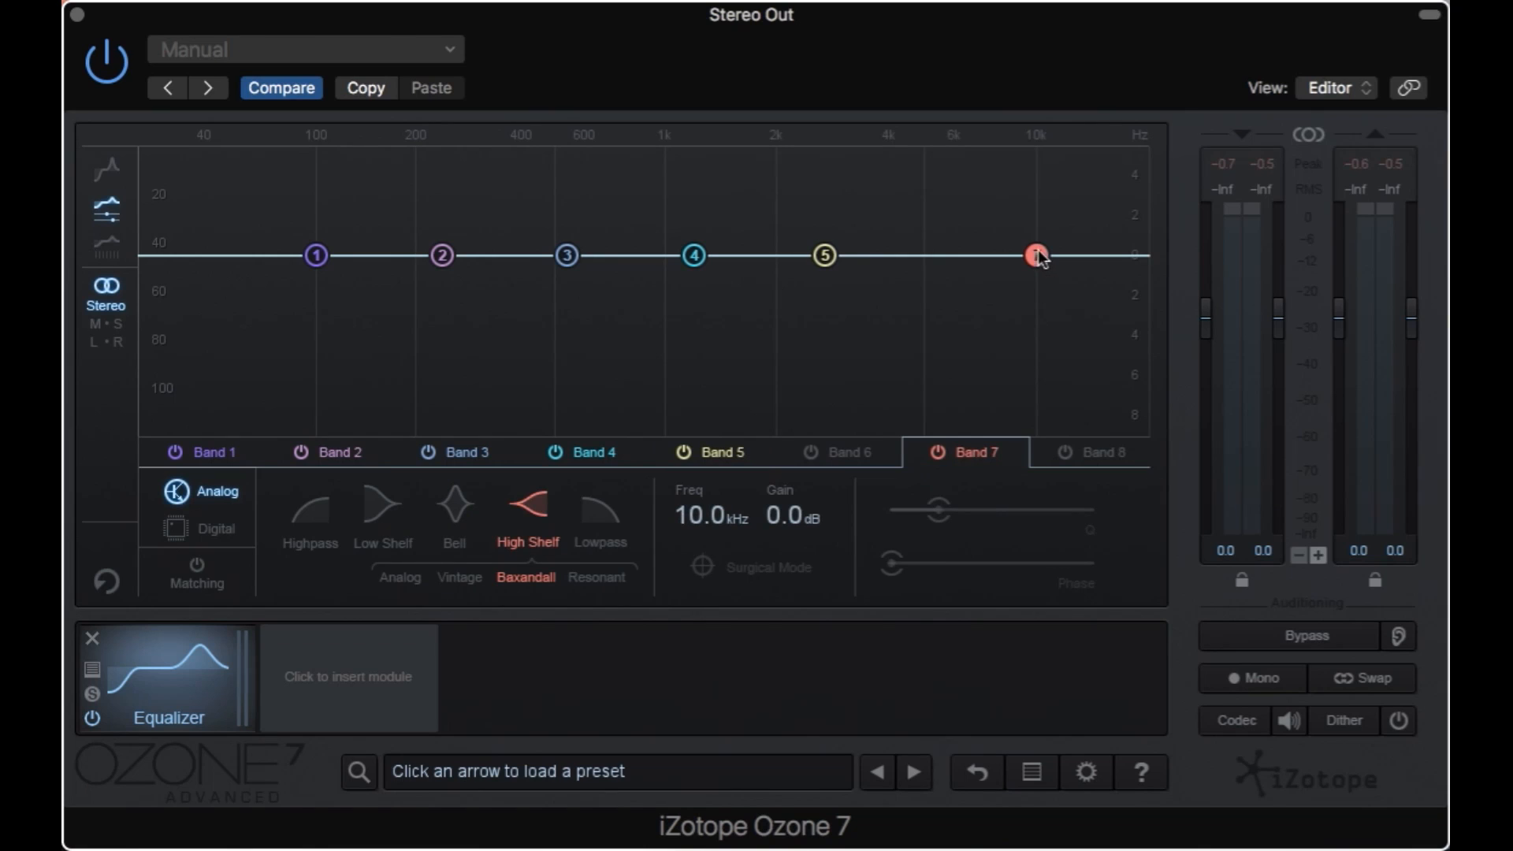
Try the Highpass, Lowpass, Low Shelf and High Shelf shapes on band 7, placing the High Shelf at about 4.59 kHz with 1.8 dB gain
left_click(296, 534)
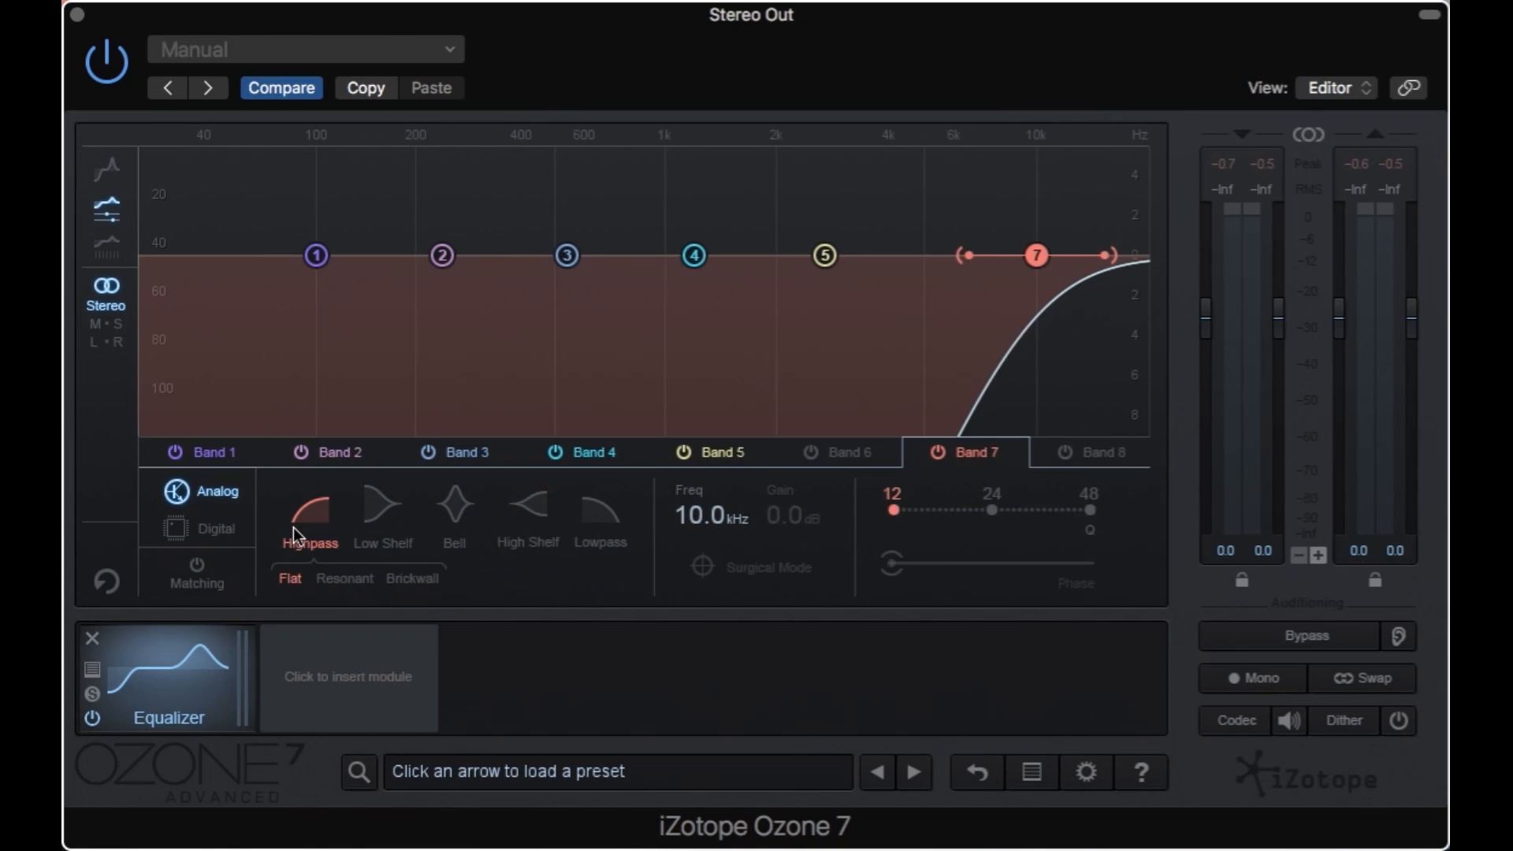
left_click(607, 517)
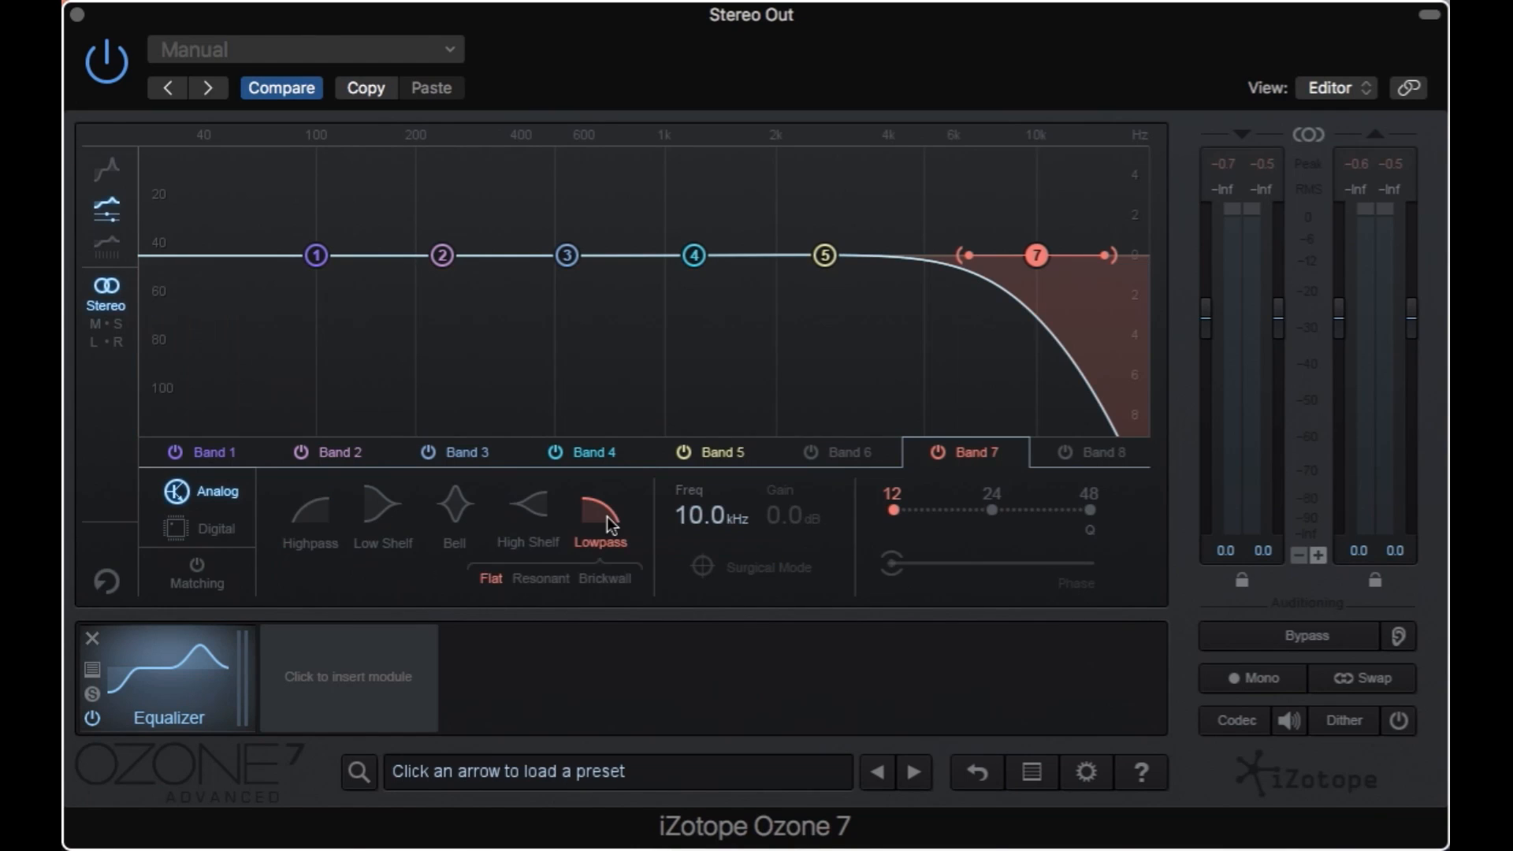
left_click(382, 508)
left_click(528, 509)
left_click_drag(1039, 256, 929, 201)
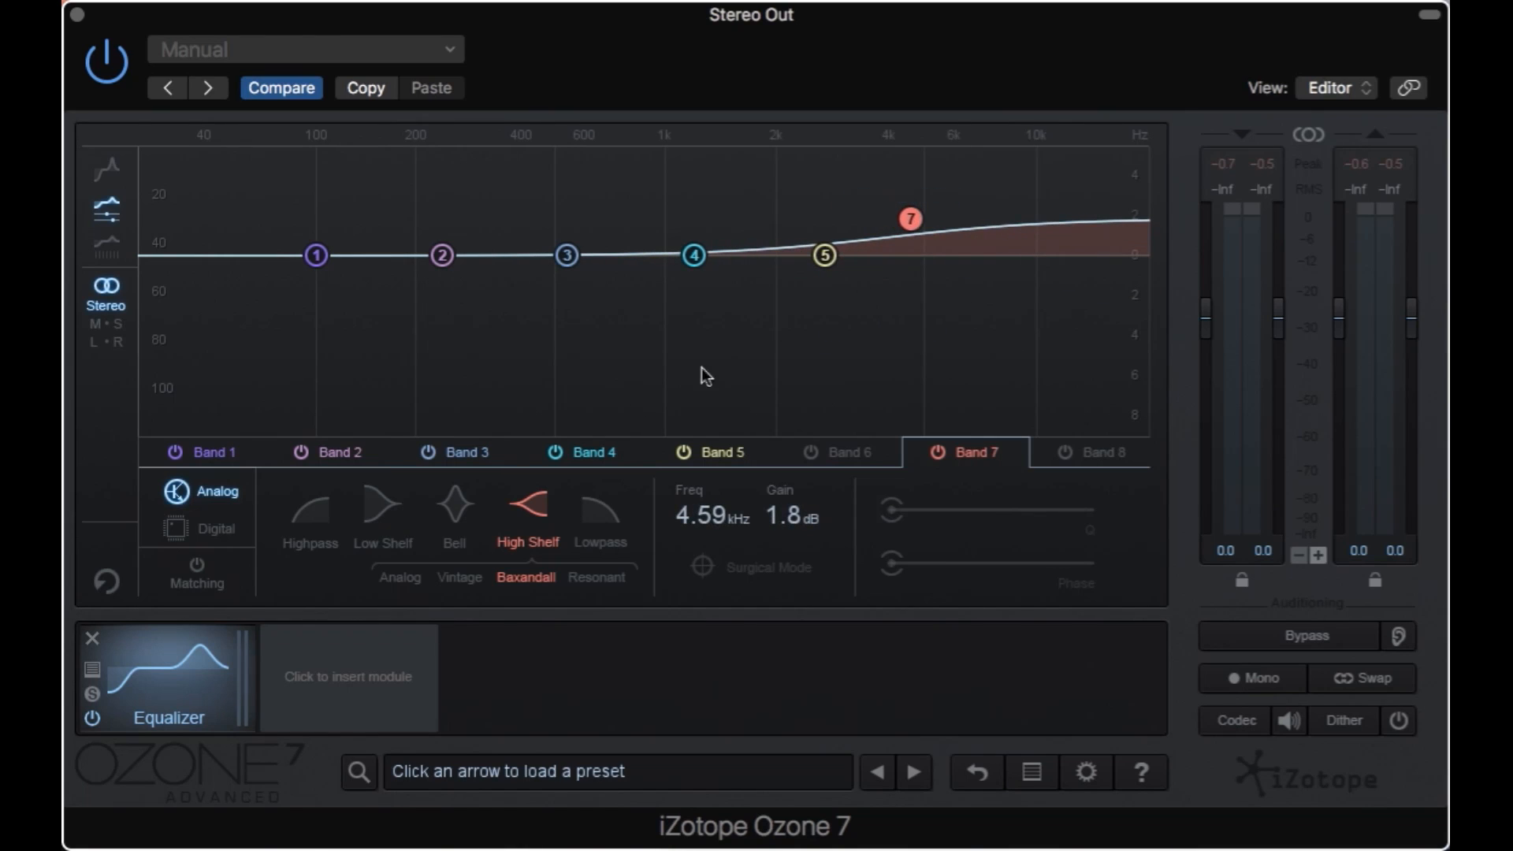
Make band 7 a Bell filter with a Q of about 2.3, cutting about 4.0 dB at about 2.67 kHz
left_click(462, 505)
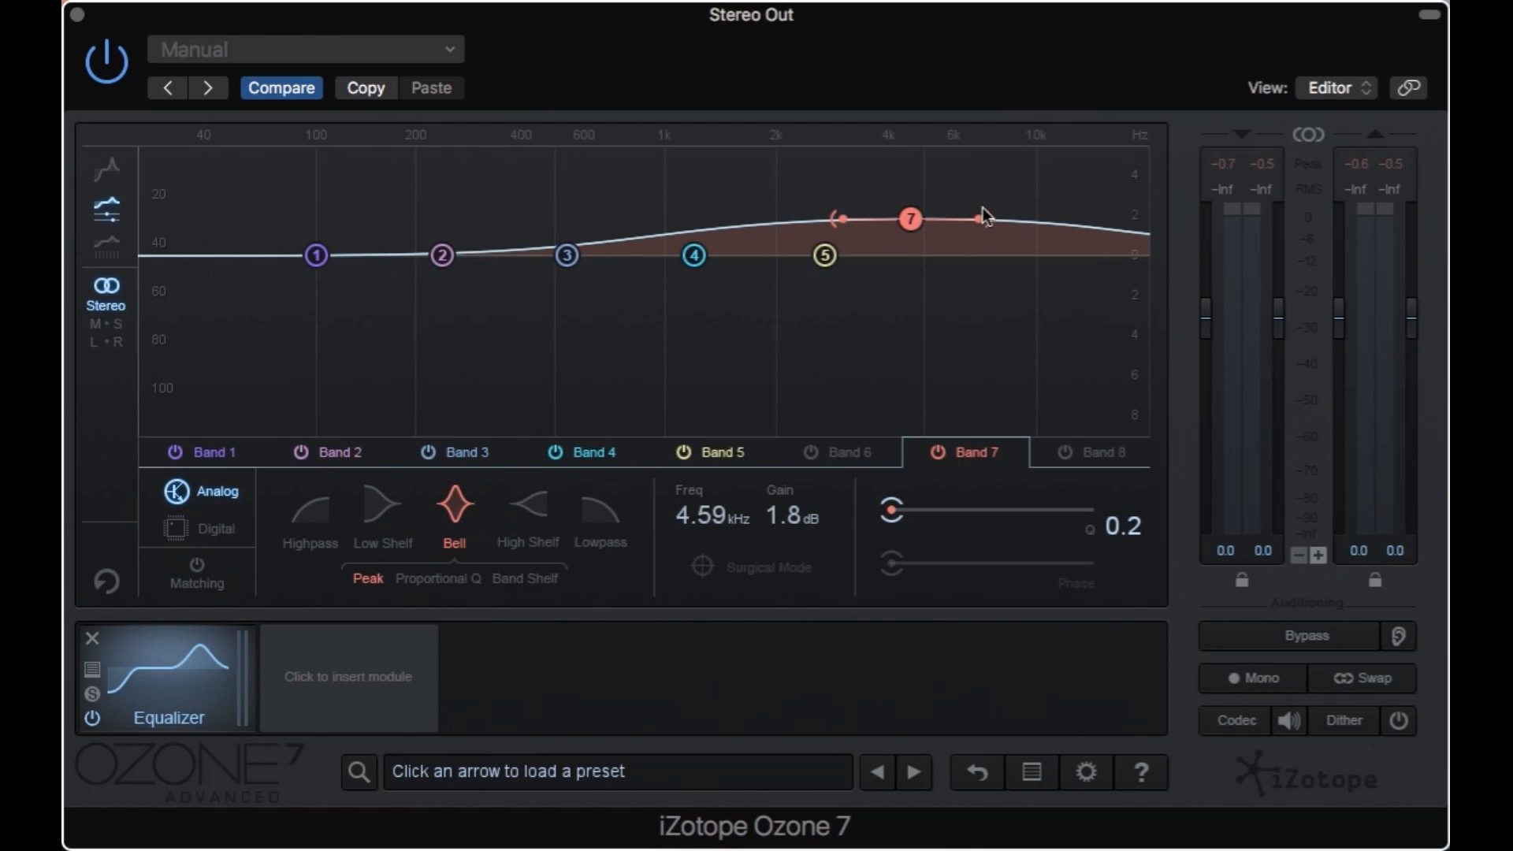
left_click_drag(981, 216, 958, 219)
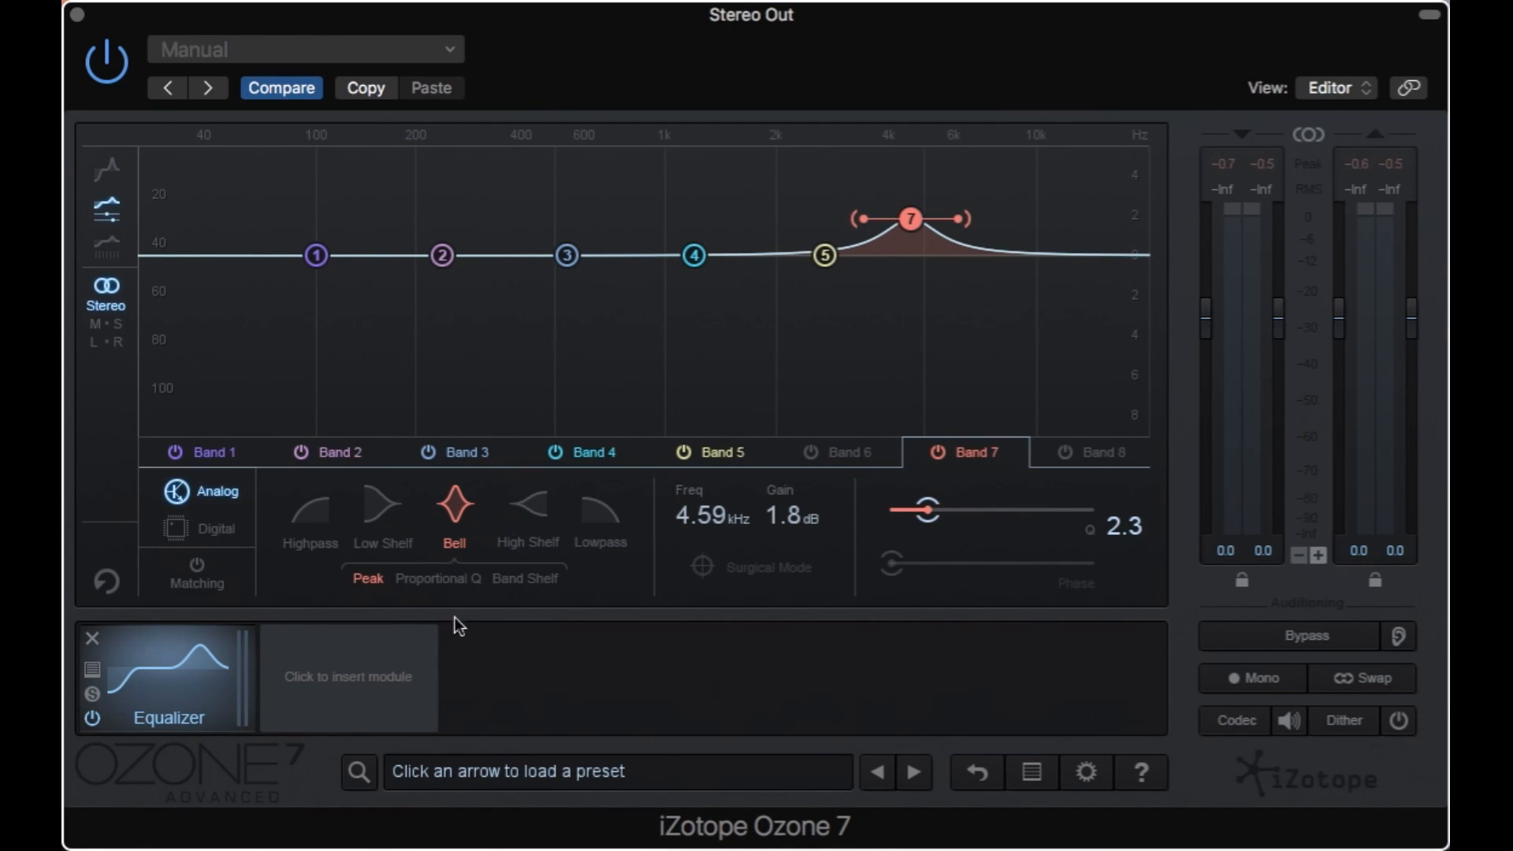
left_click_drag(911, 230, 823, 342)
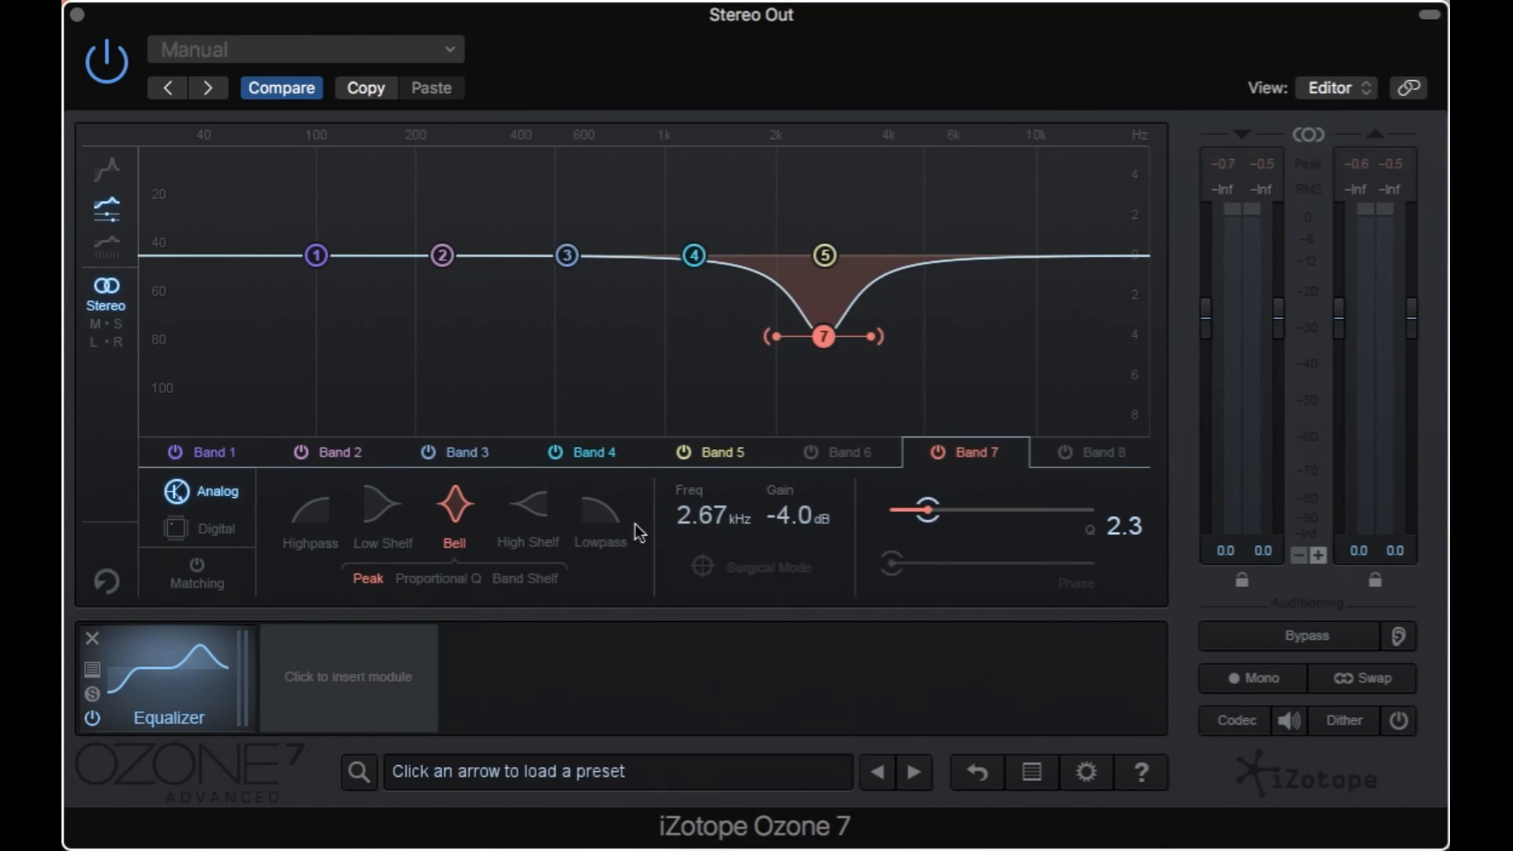
Compare the Lowpass, Bell, Low Shelf and Highpass shapes on band 7 along with the variants each one offers
left_click(597, 516)
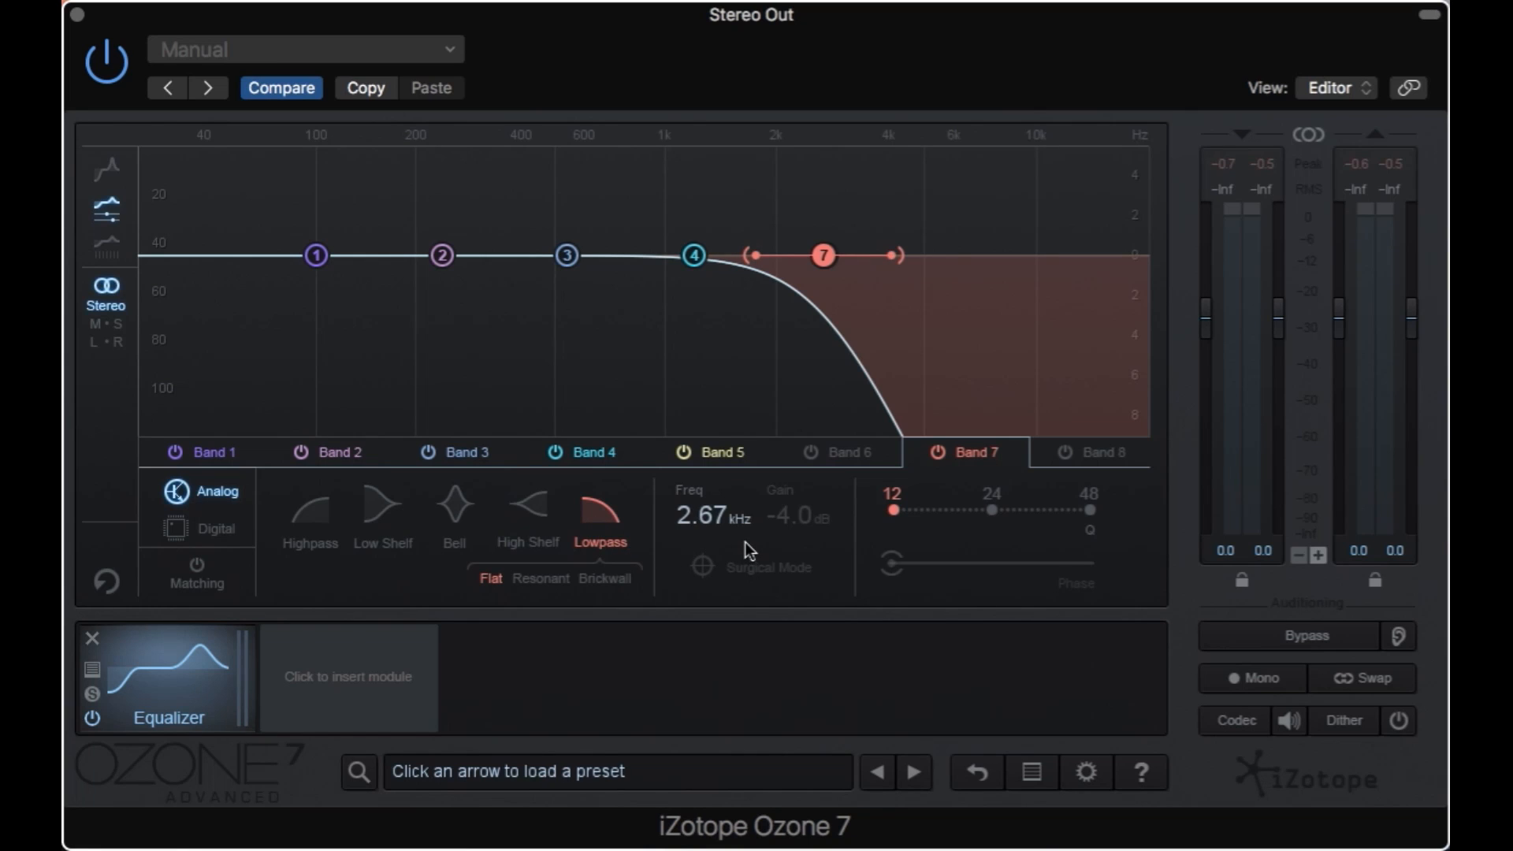
left_click(457, 513)
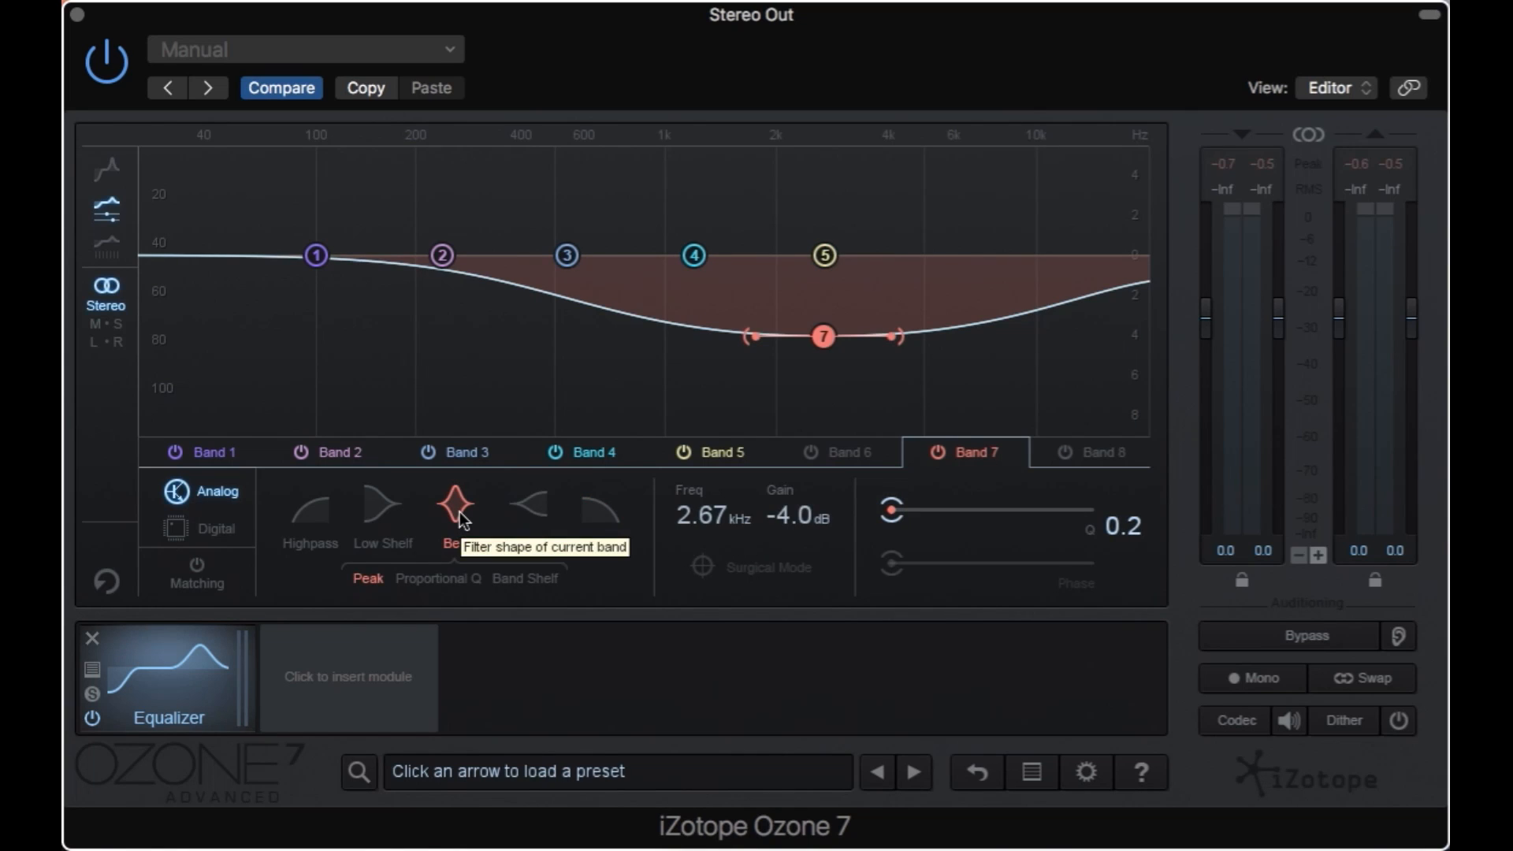
left_click(599, 511)
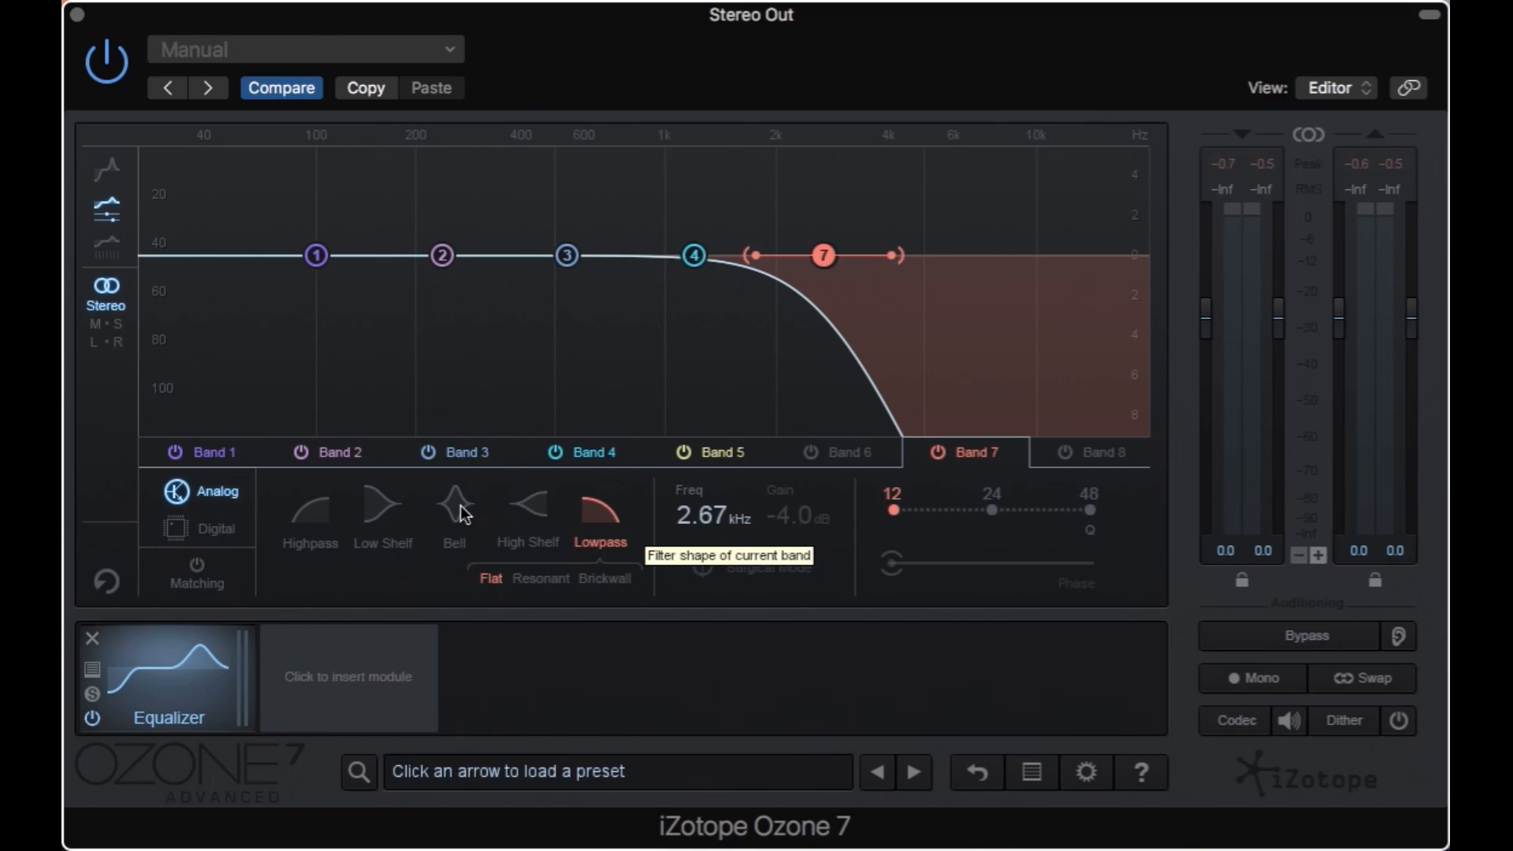
left_click(461, 510)
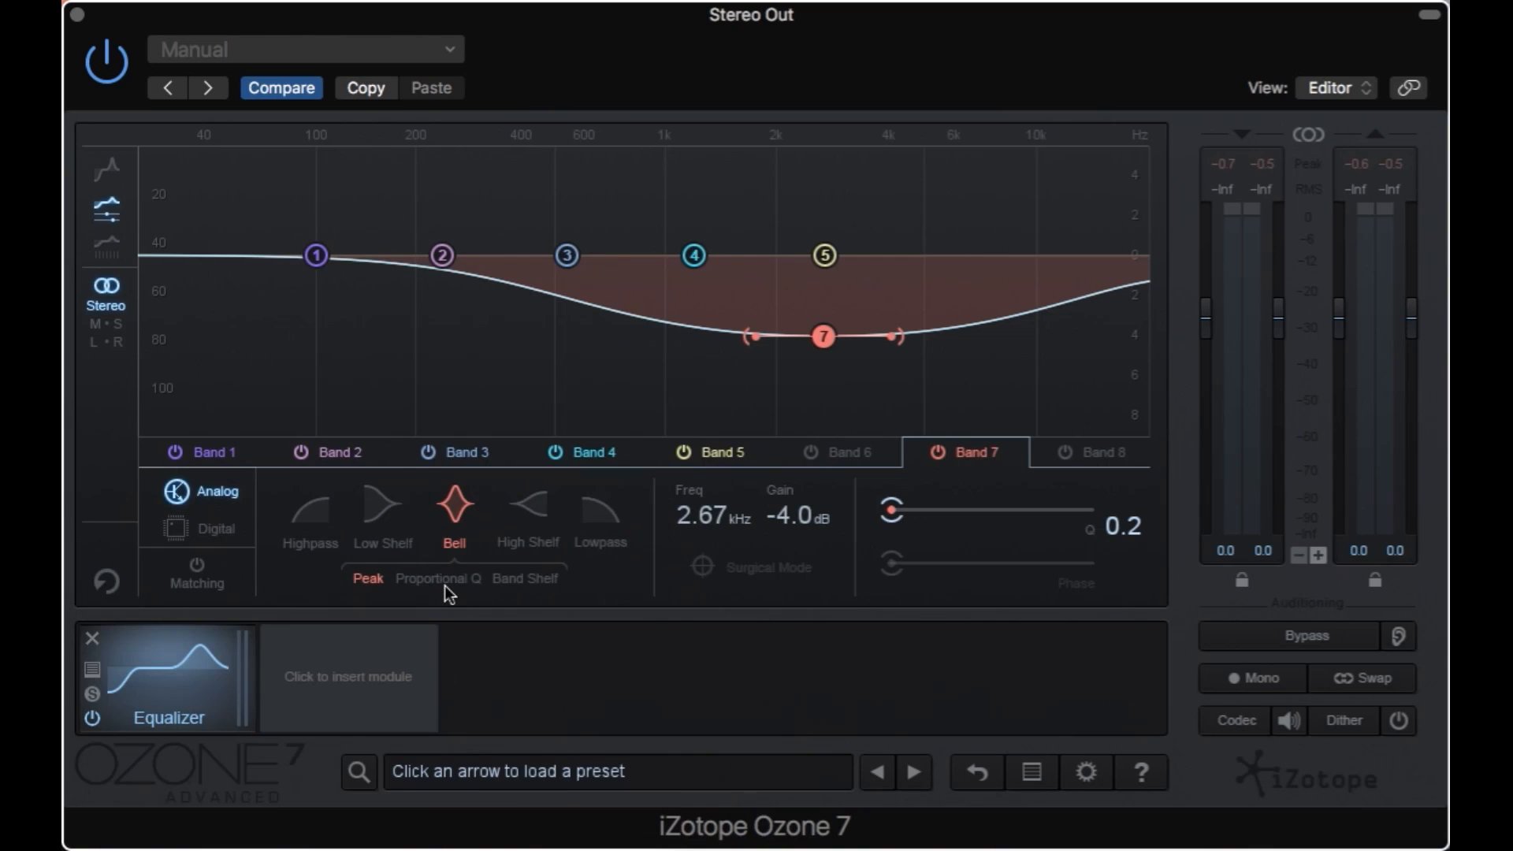
left_click(384, 510)
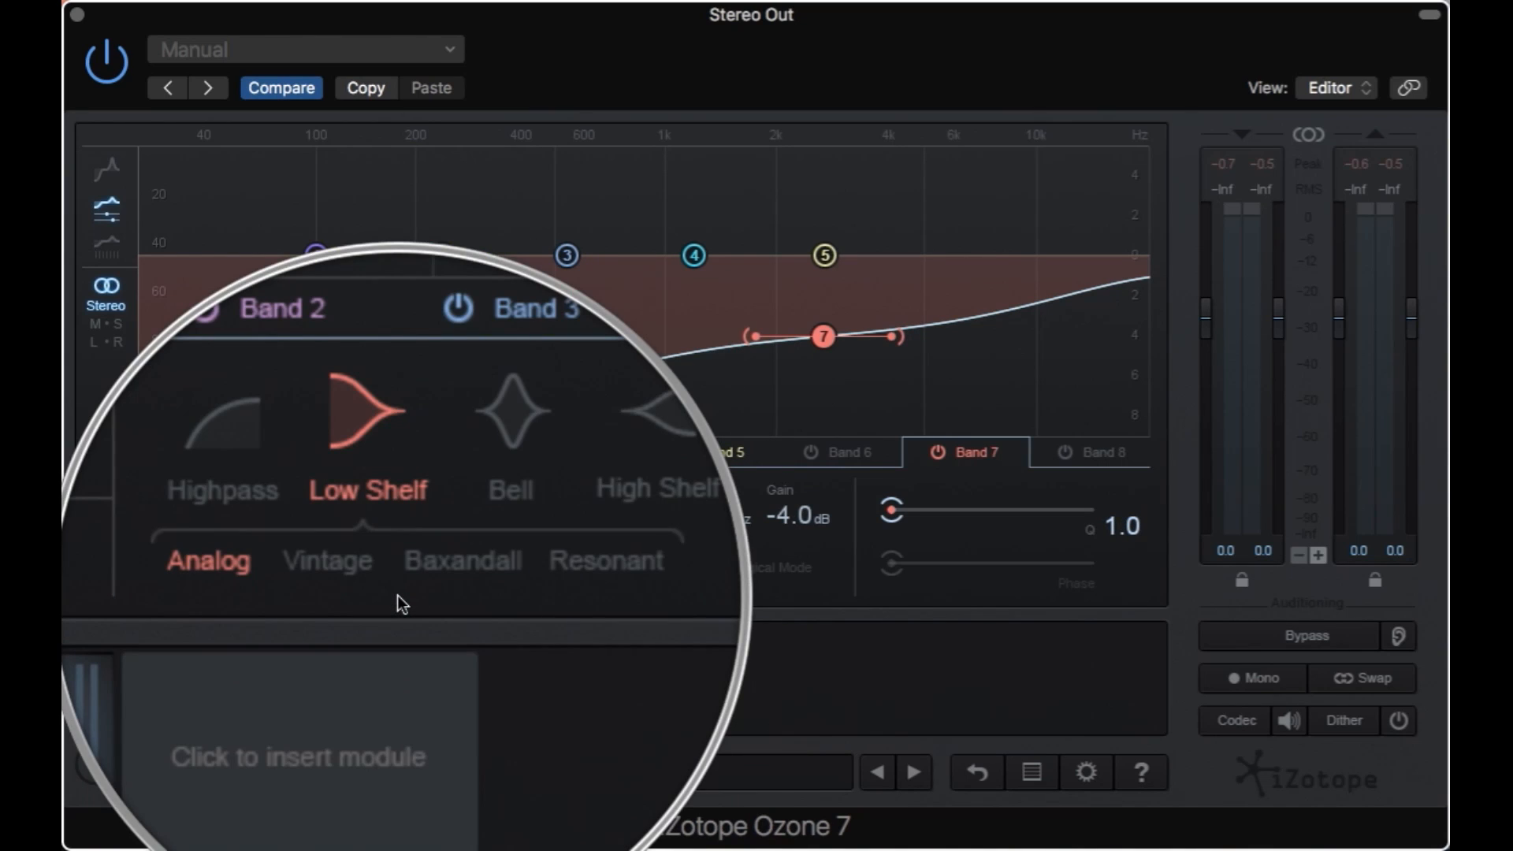
left_click(304, 520)
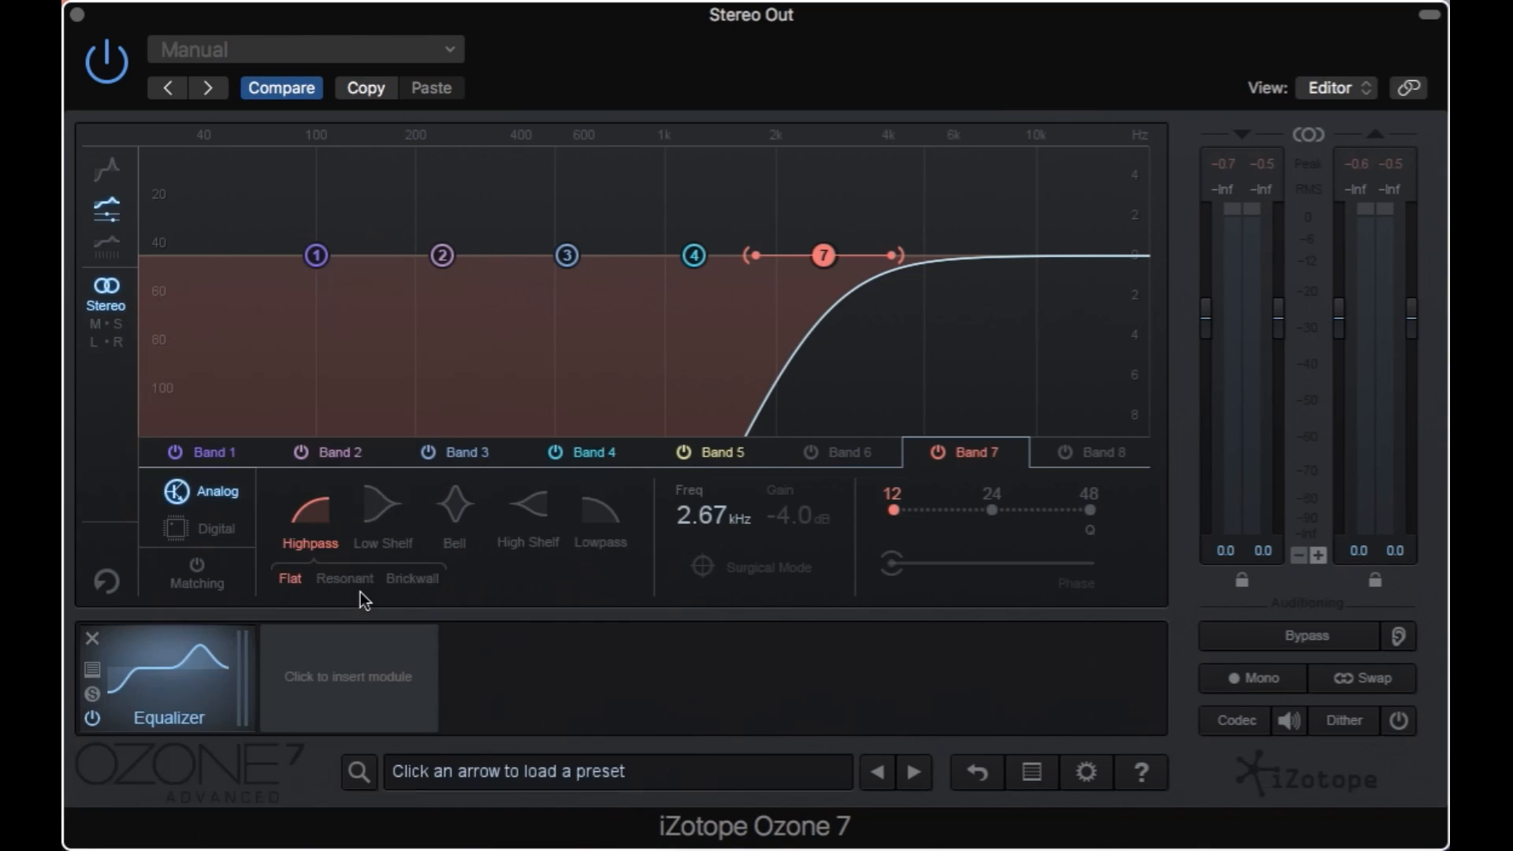
Set band 7 to Bell with a Q of about 2.6 and compare its Proportional Q, Band Shelf and Peak variants
left_click(454, 516)
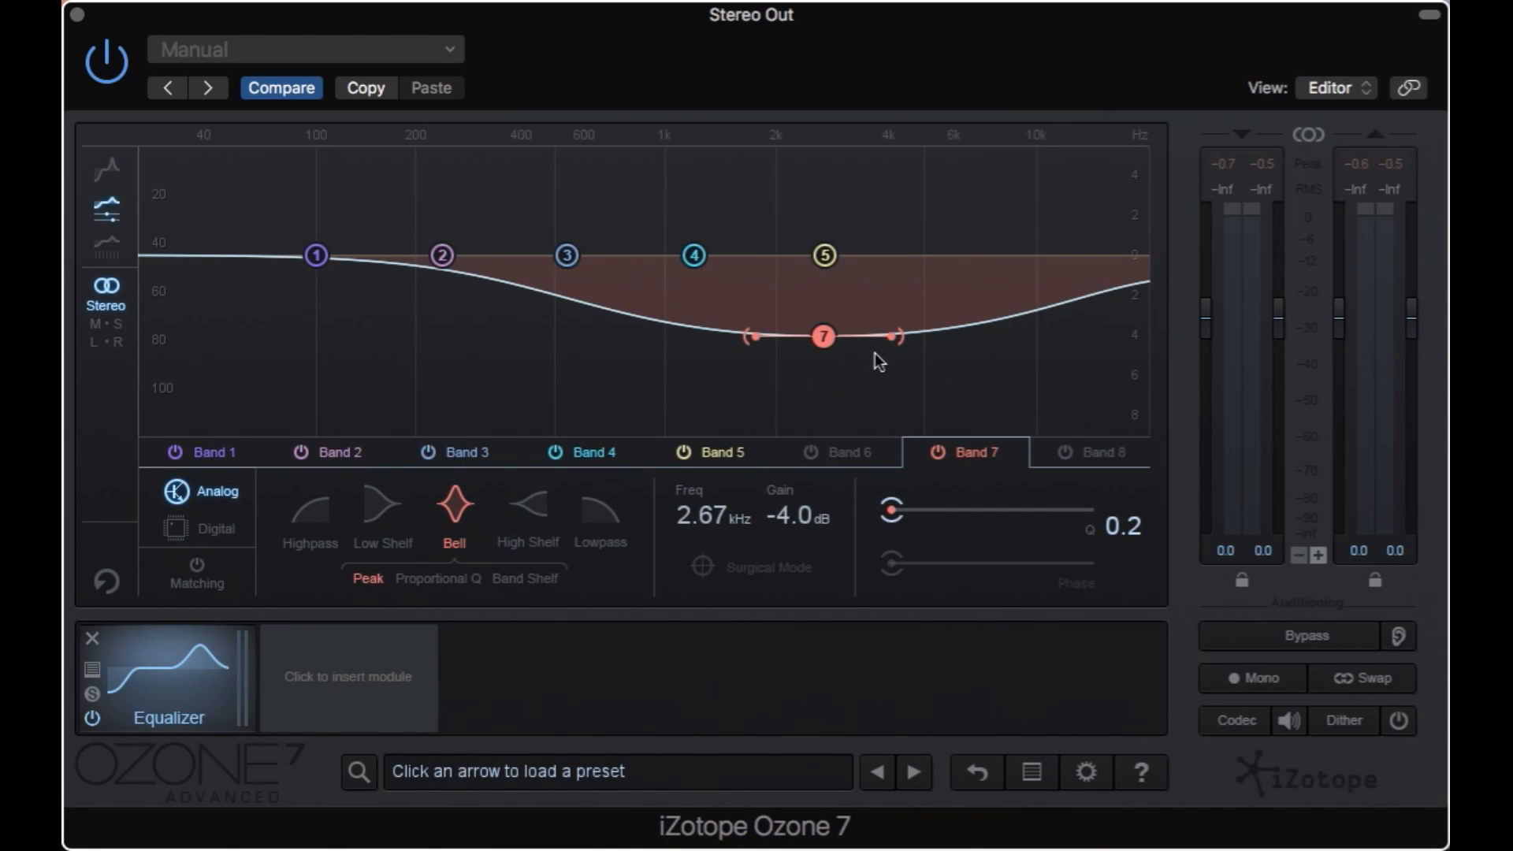
left_click_drag(893, 336, 857, 338)
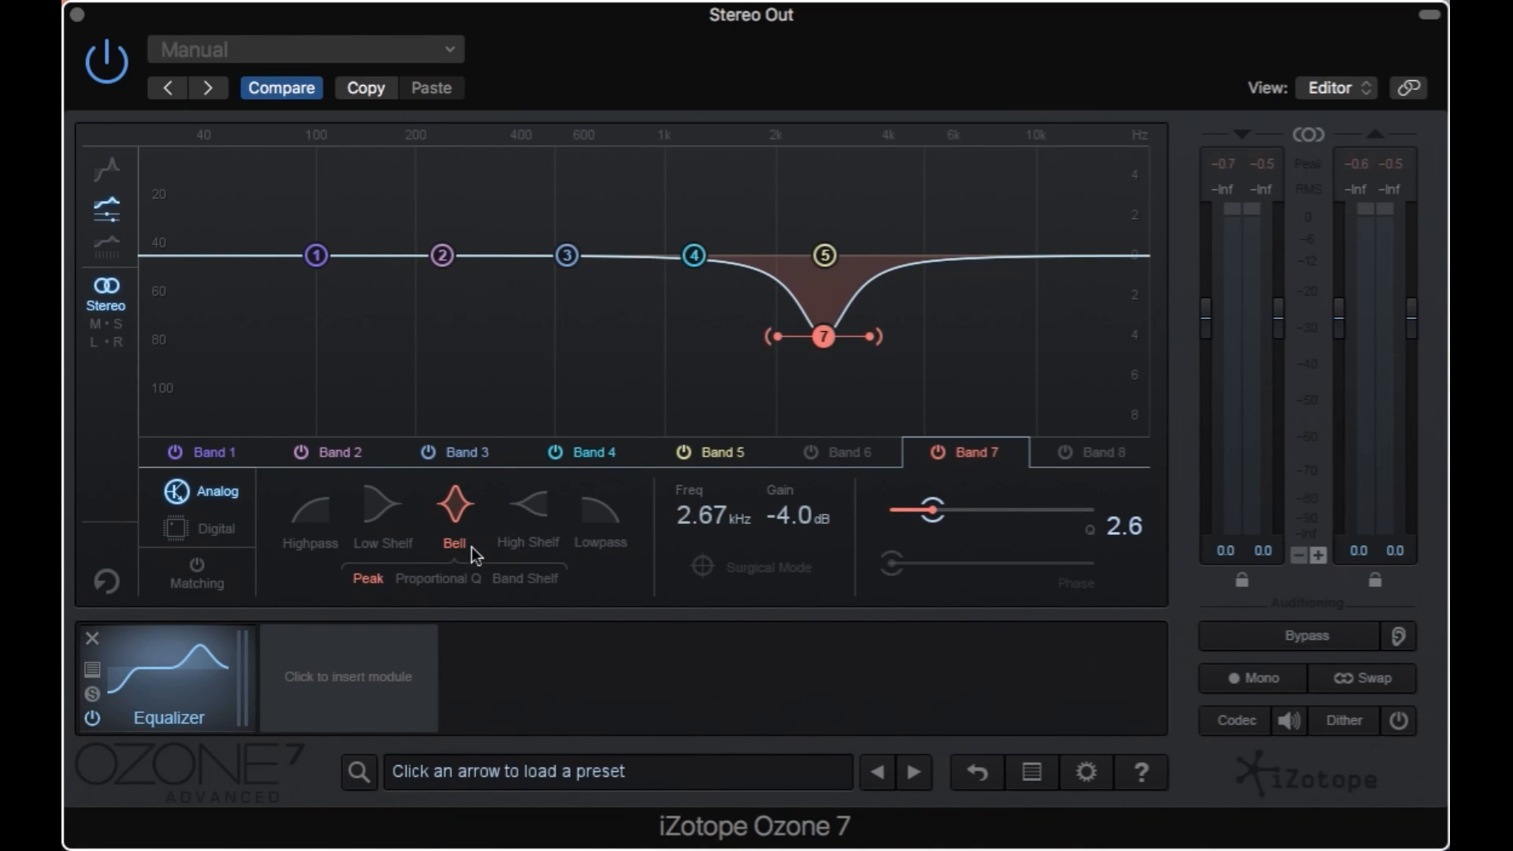
left_click(426, 580)
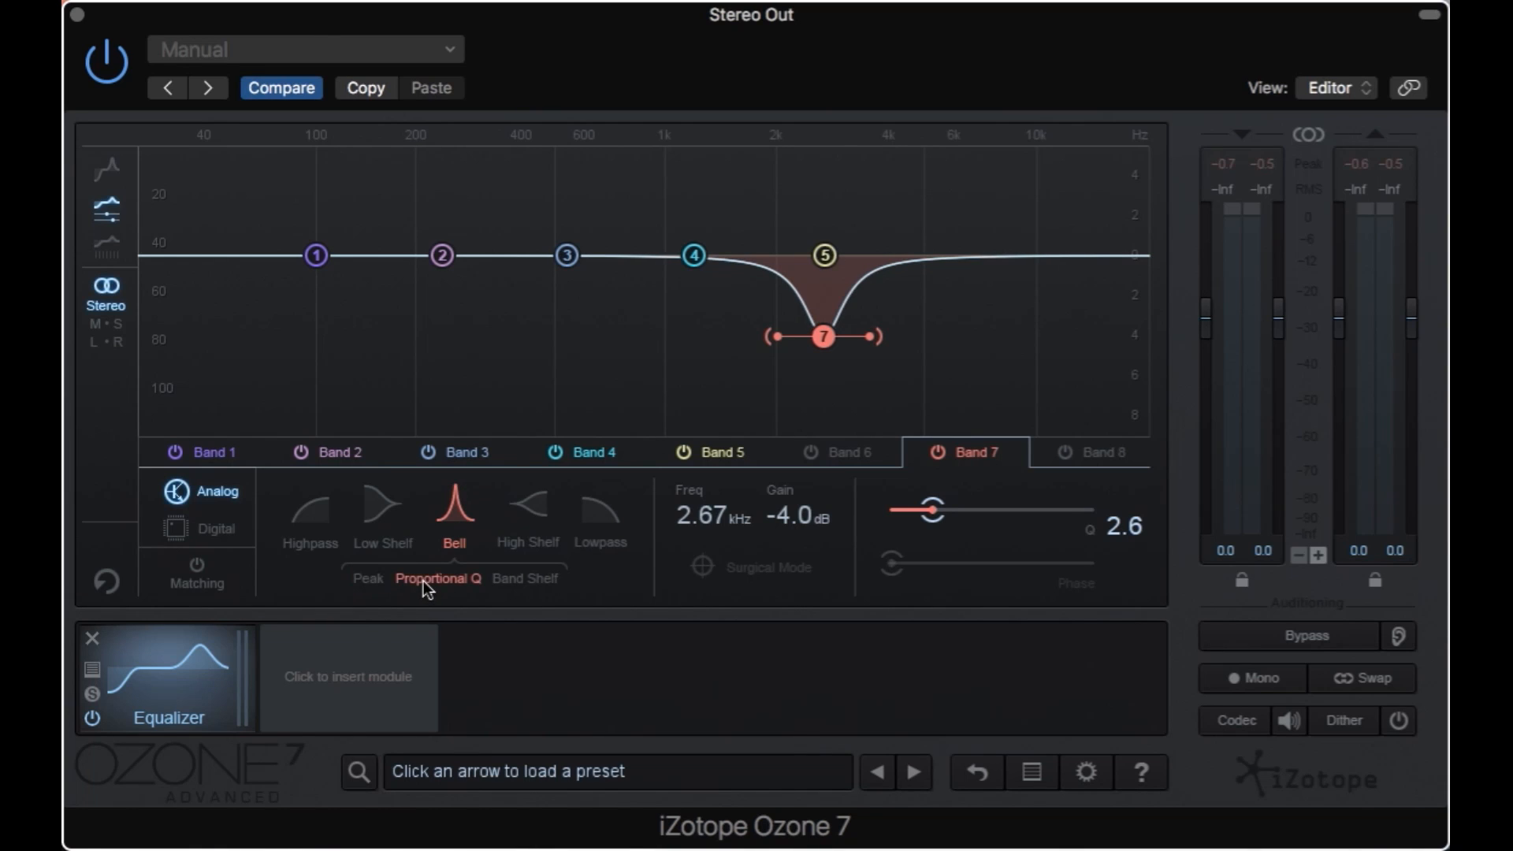
left_click(528, 576)
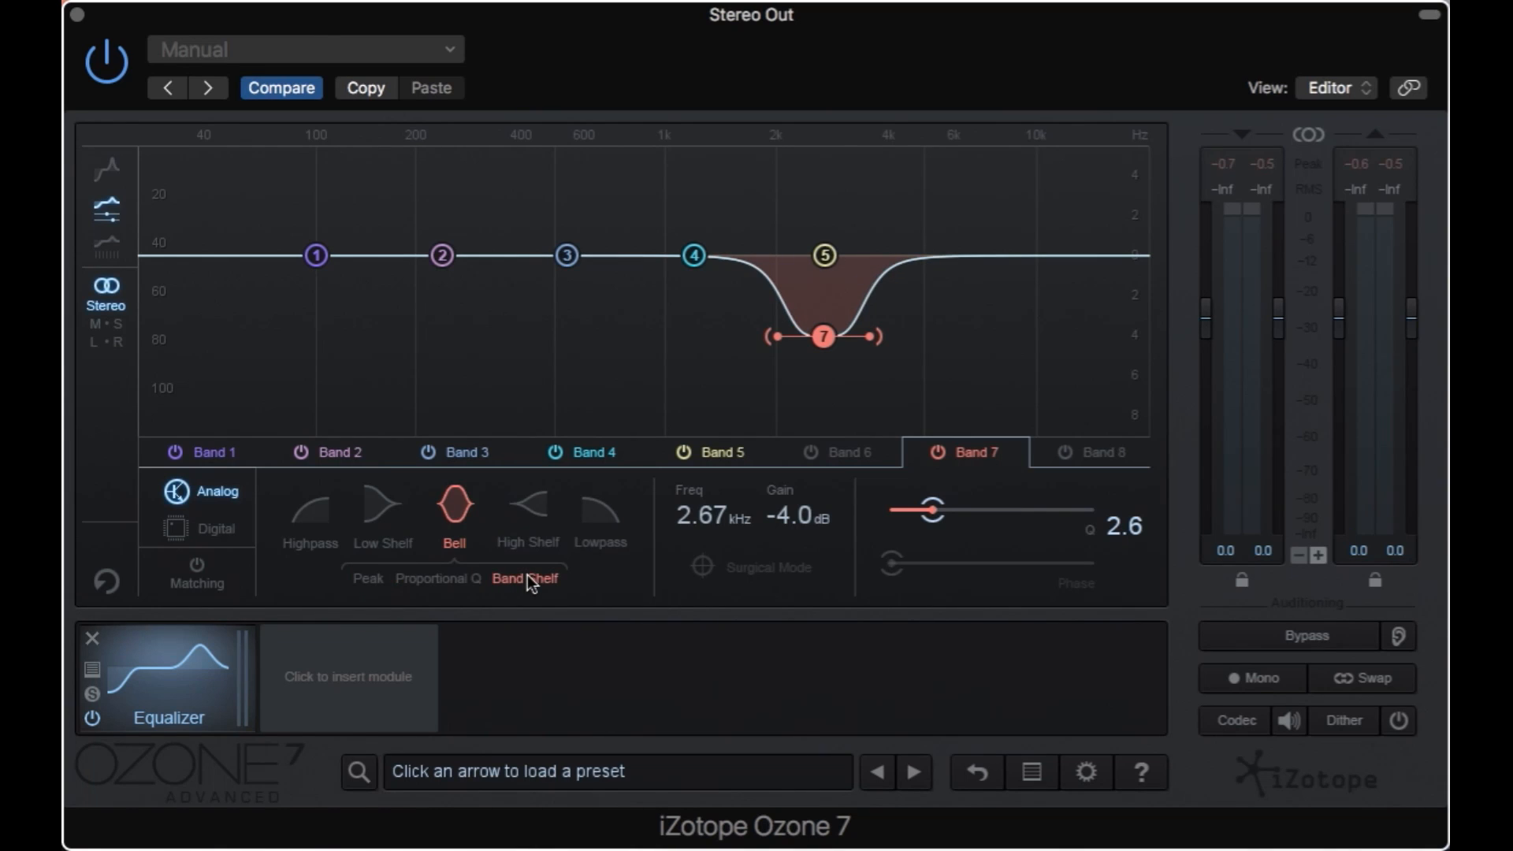
left_click(376, 580)
Turn band 7 into a narrow cut with a Q of 12.0, about -6.5 dB at about 4.10 kHz
left_click_drag(873, 334, 963, 330)
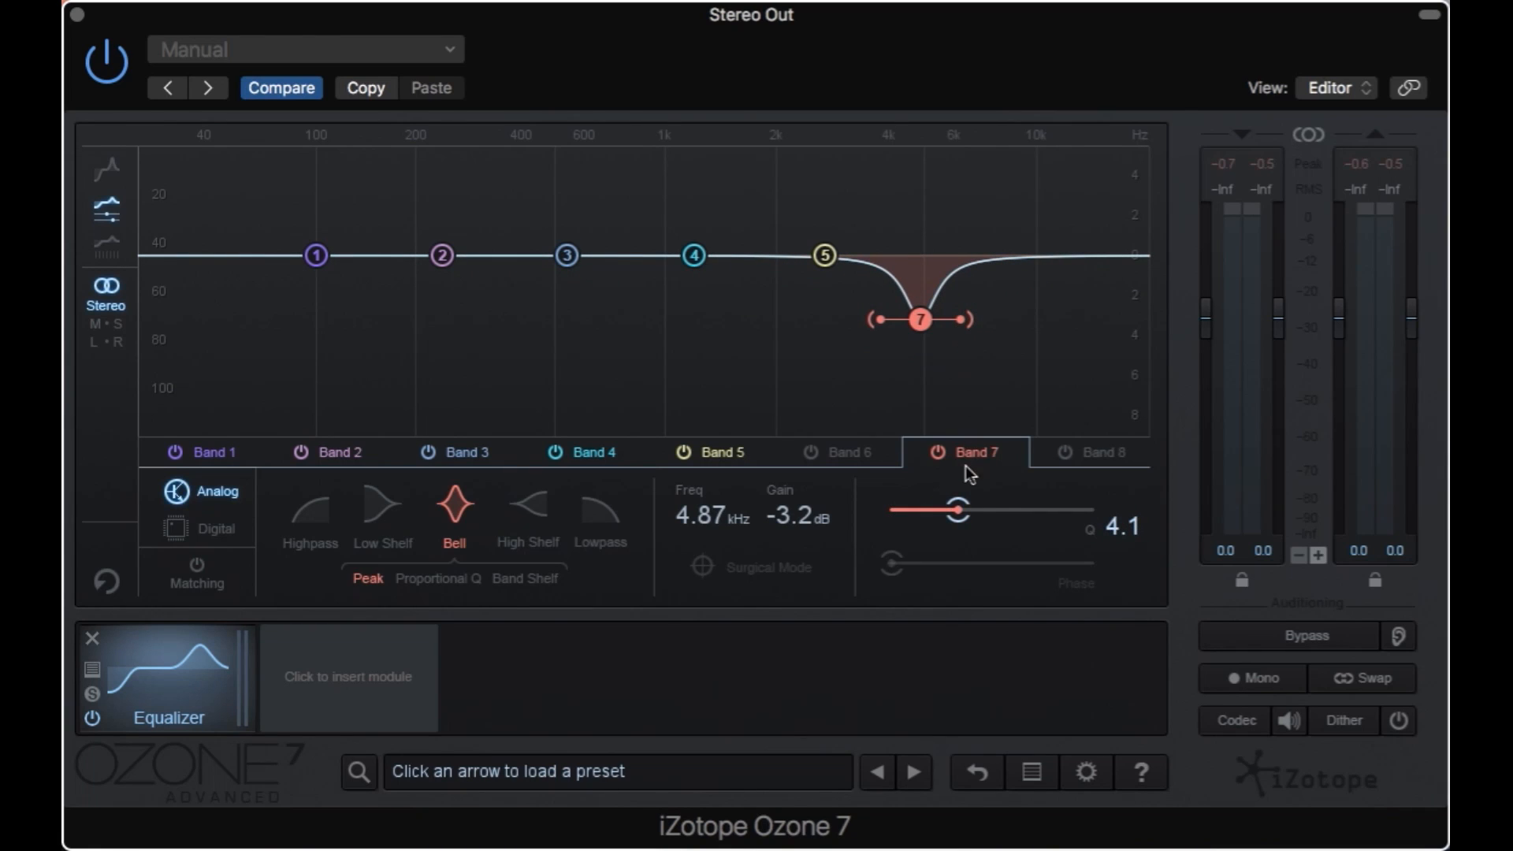
left_click_drag(961, 508, 1116, 511)
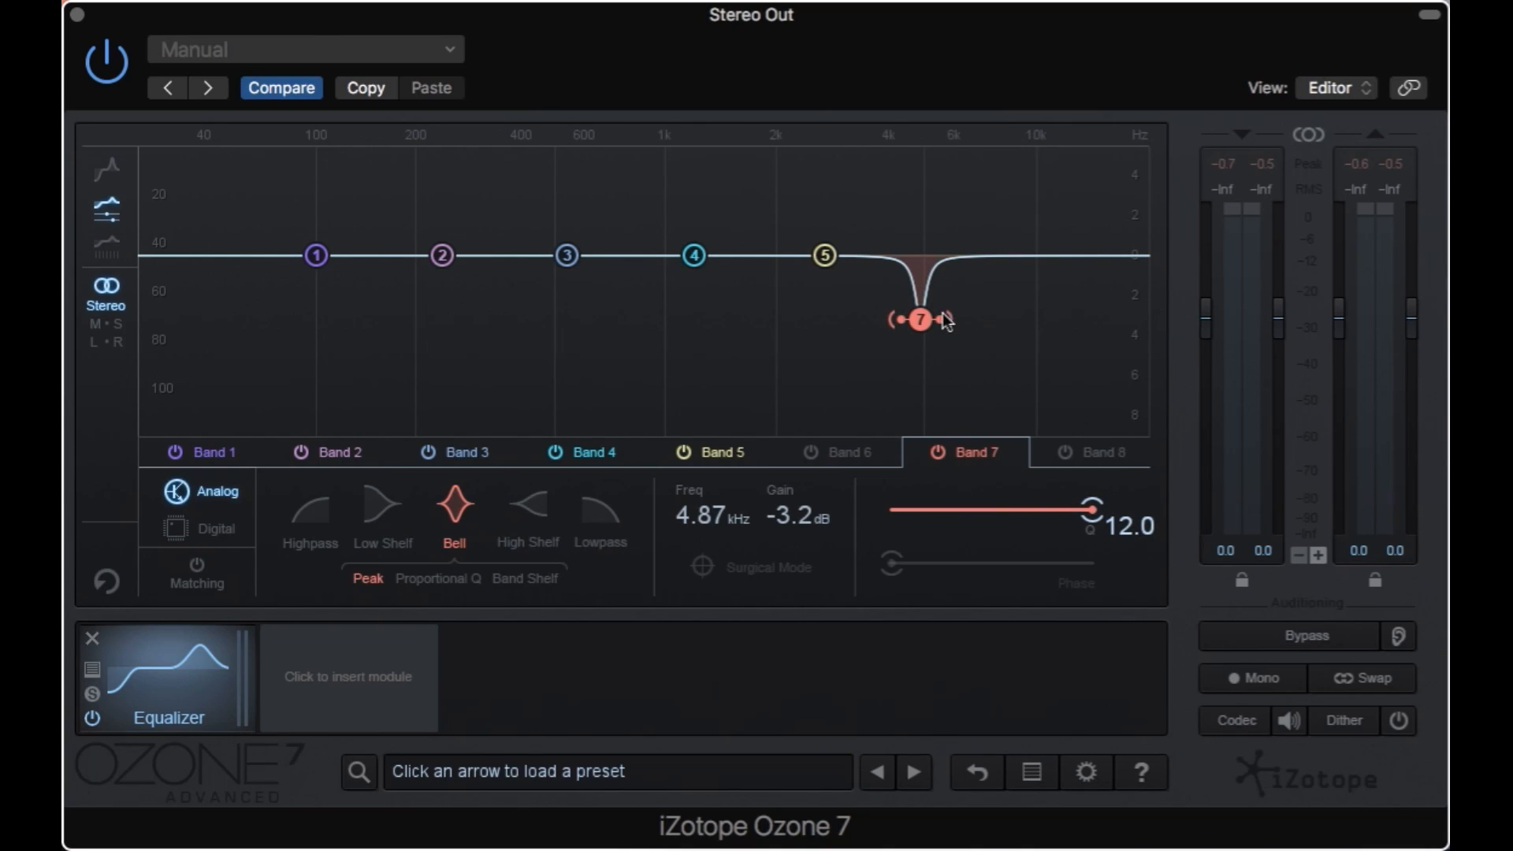
left_click_drag(918, 322, 892, 386)
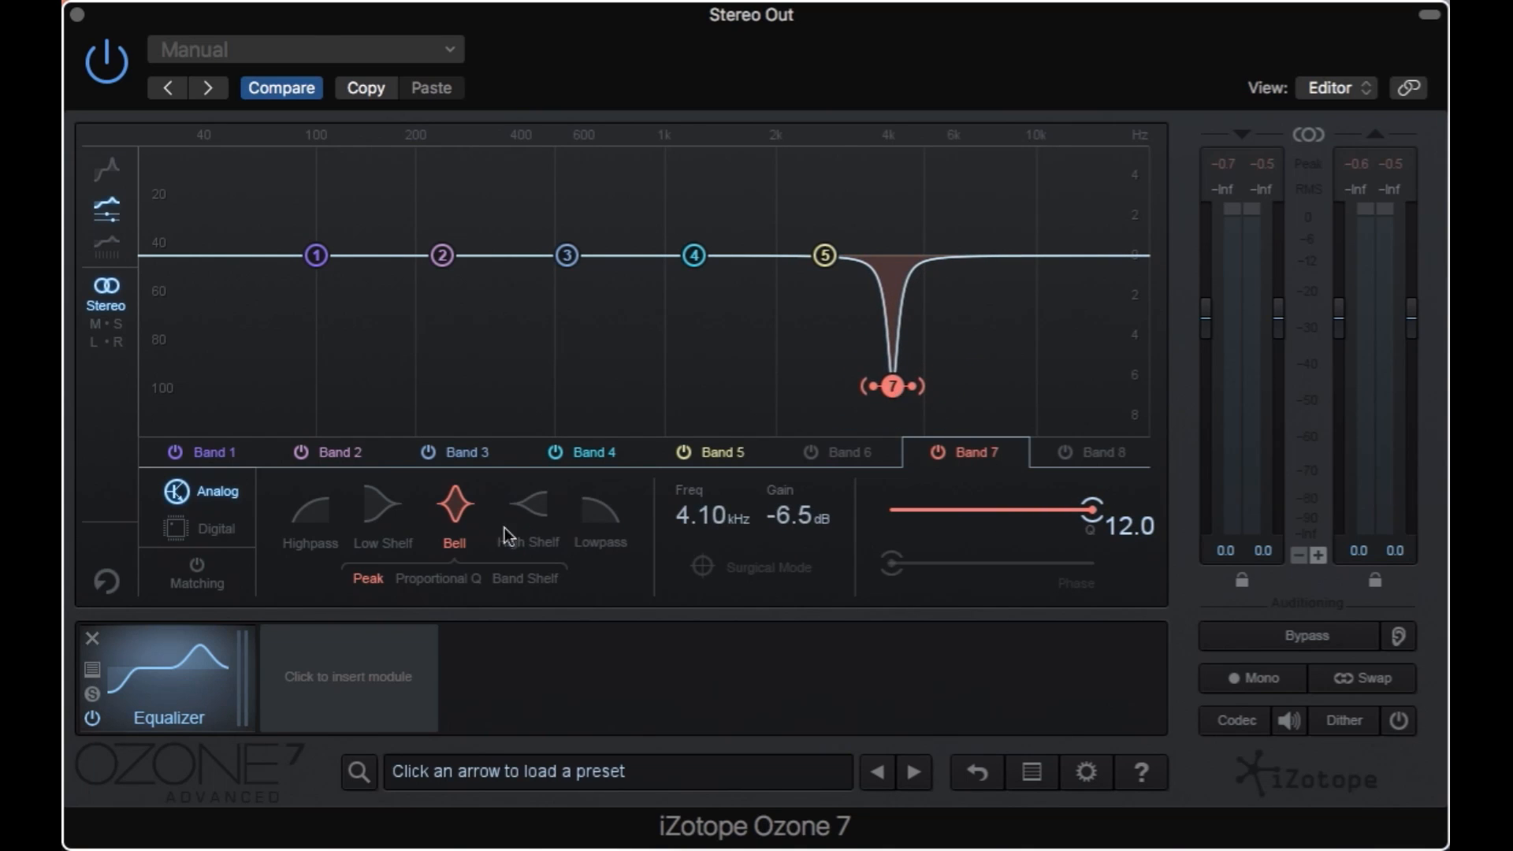
Switch band 7's Bell to the Band Shelf variant and shape a boost of about 2.4 dB at about 8.52 kHz with a Q of about 1.1
left_click(454, 580)
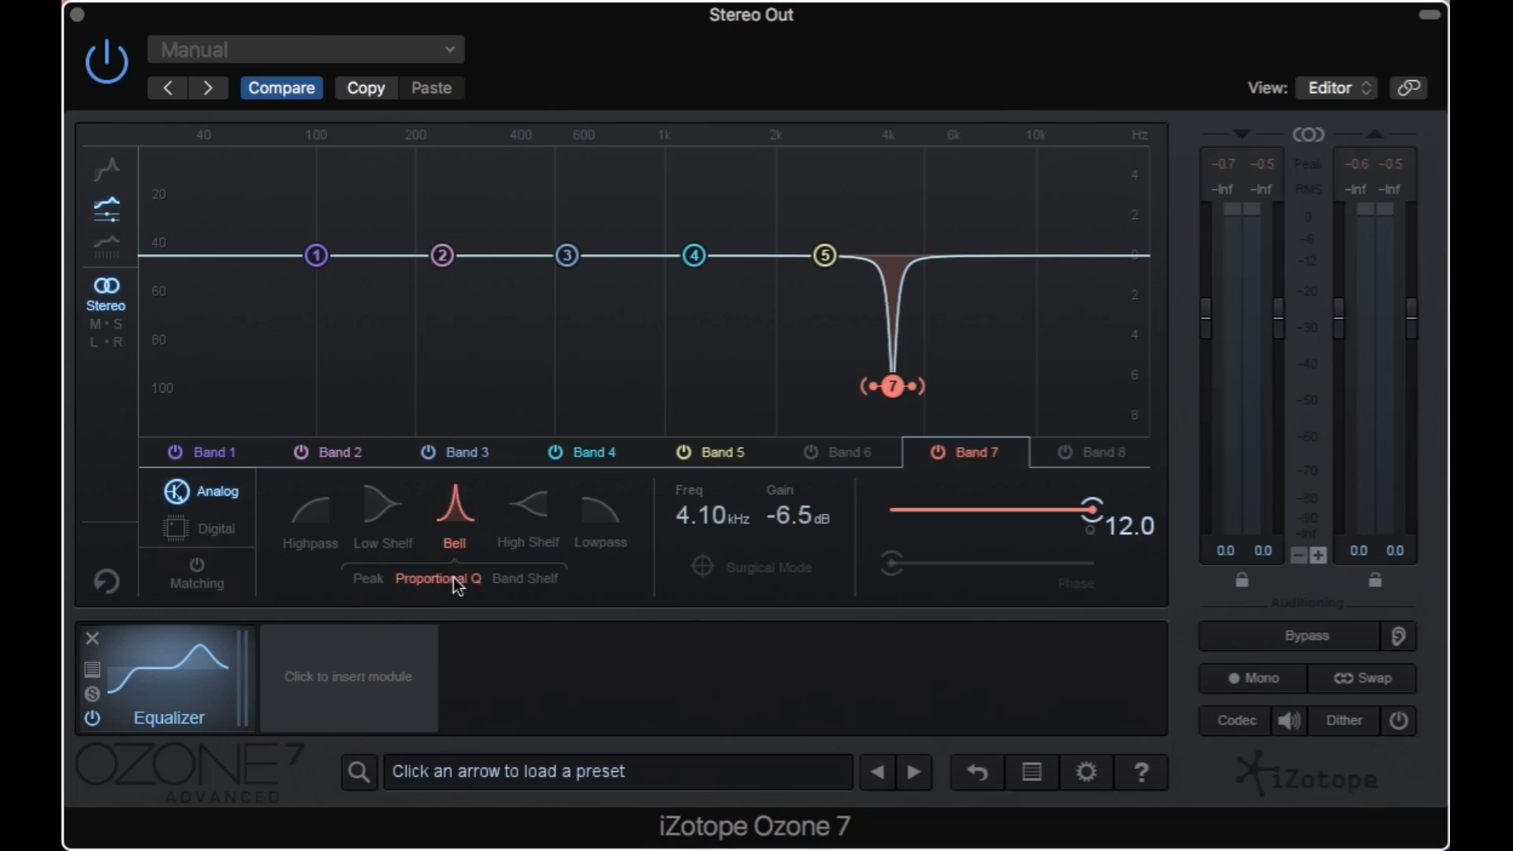
left_click(513, 578)
left_click_drag(1098, 514, 934, 512)
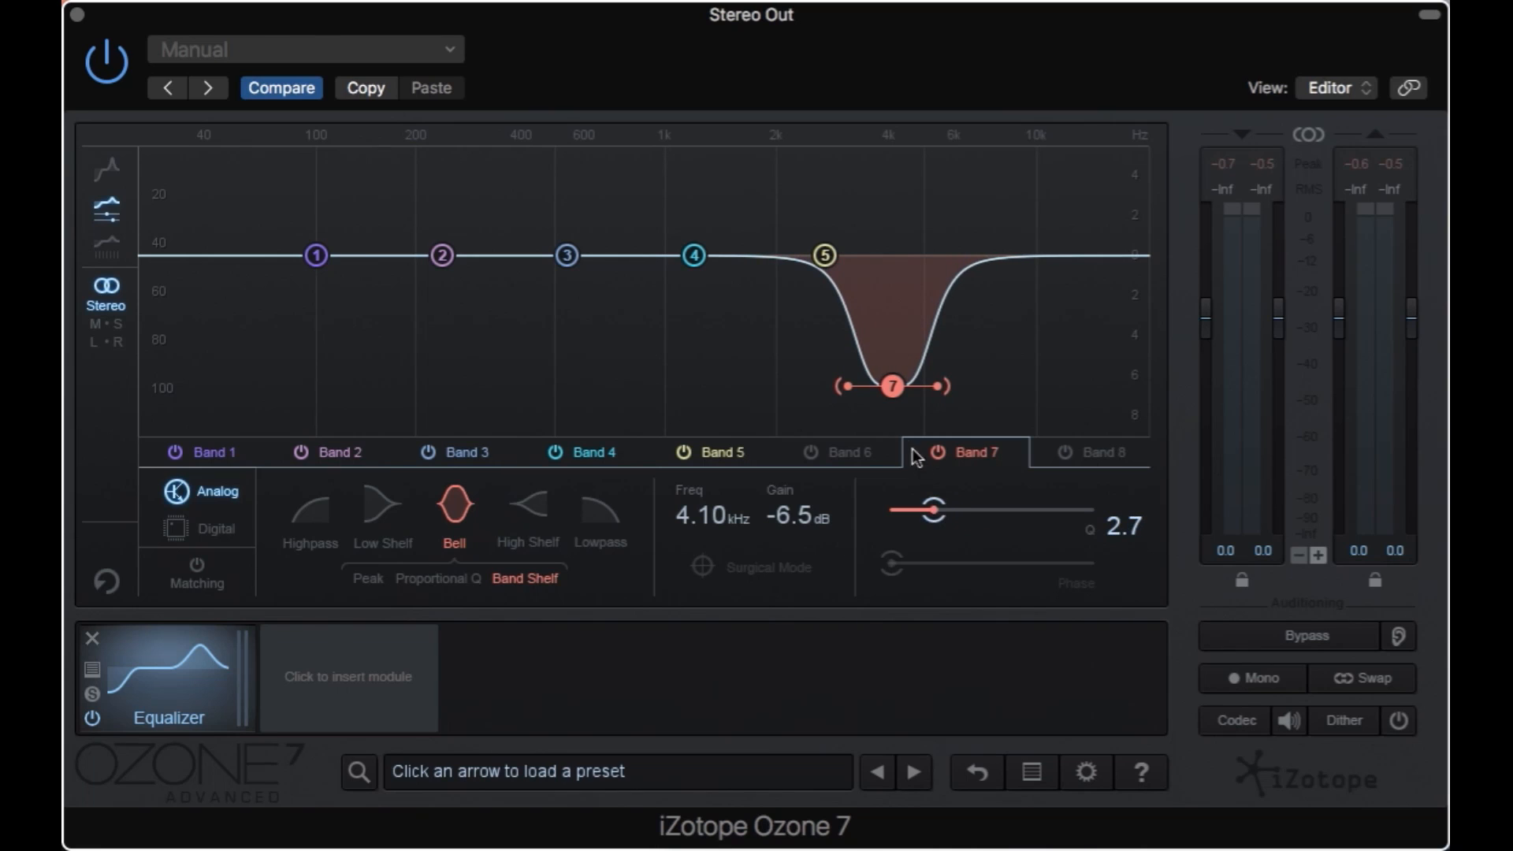
left_click_drag(895, 386, 944, 210)
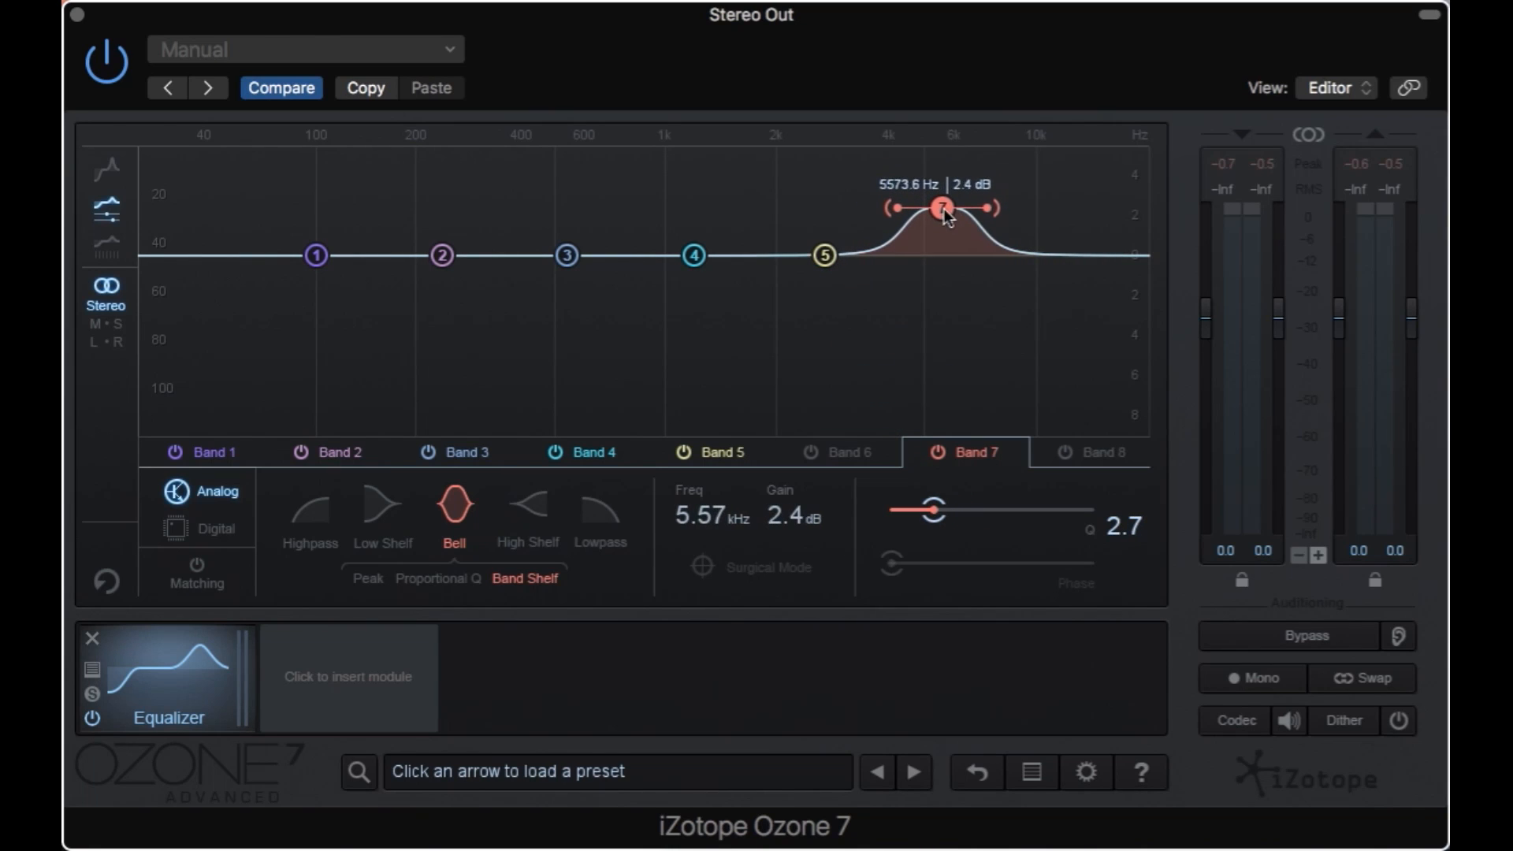
left_click_drag(934, 511, 905, 512)
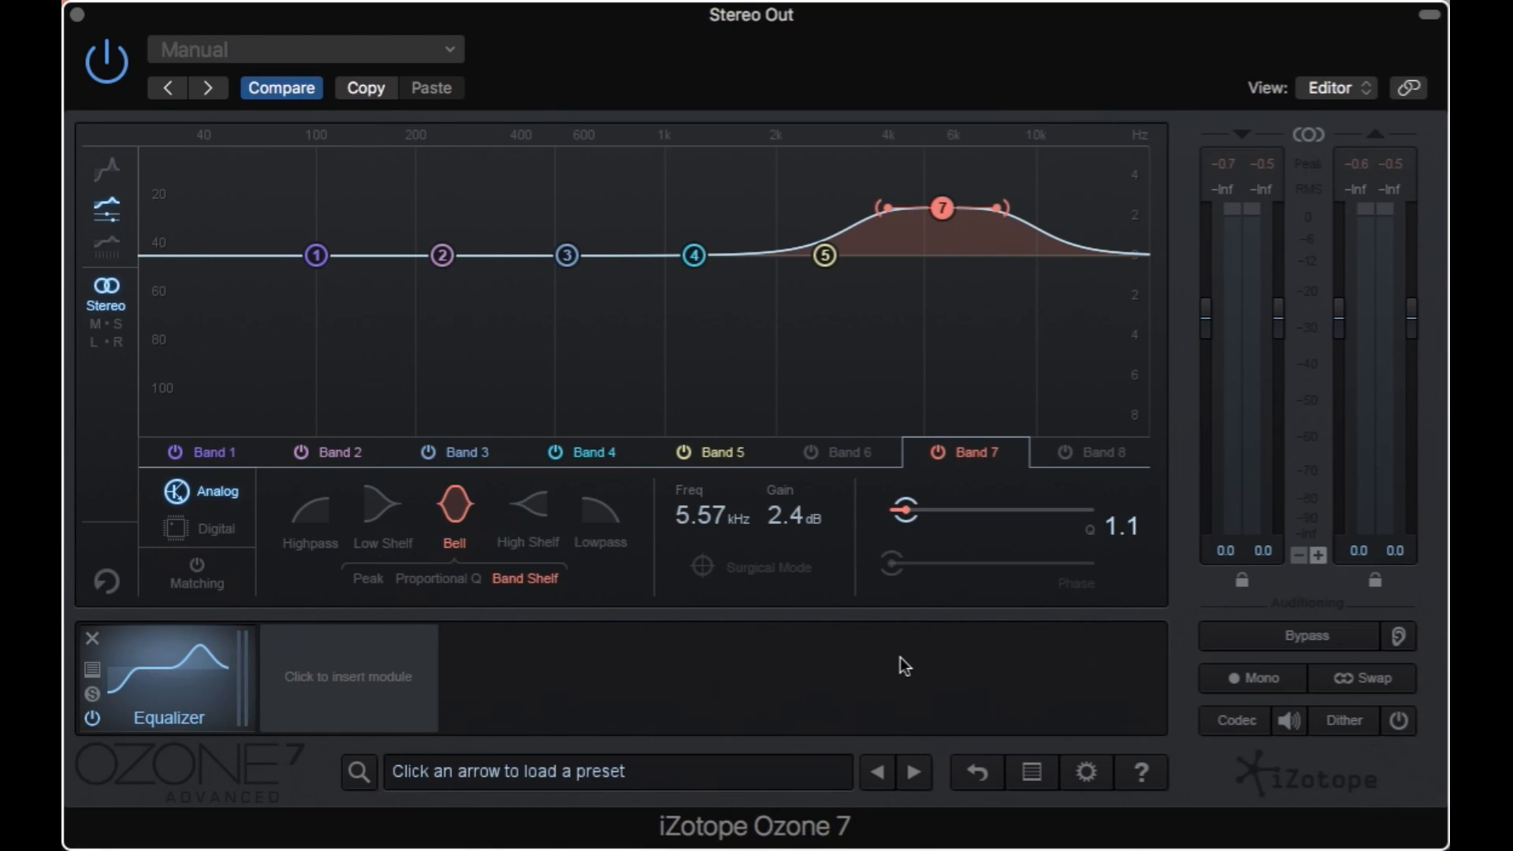
left_click_drag(942, 210, 951, 209)
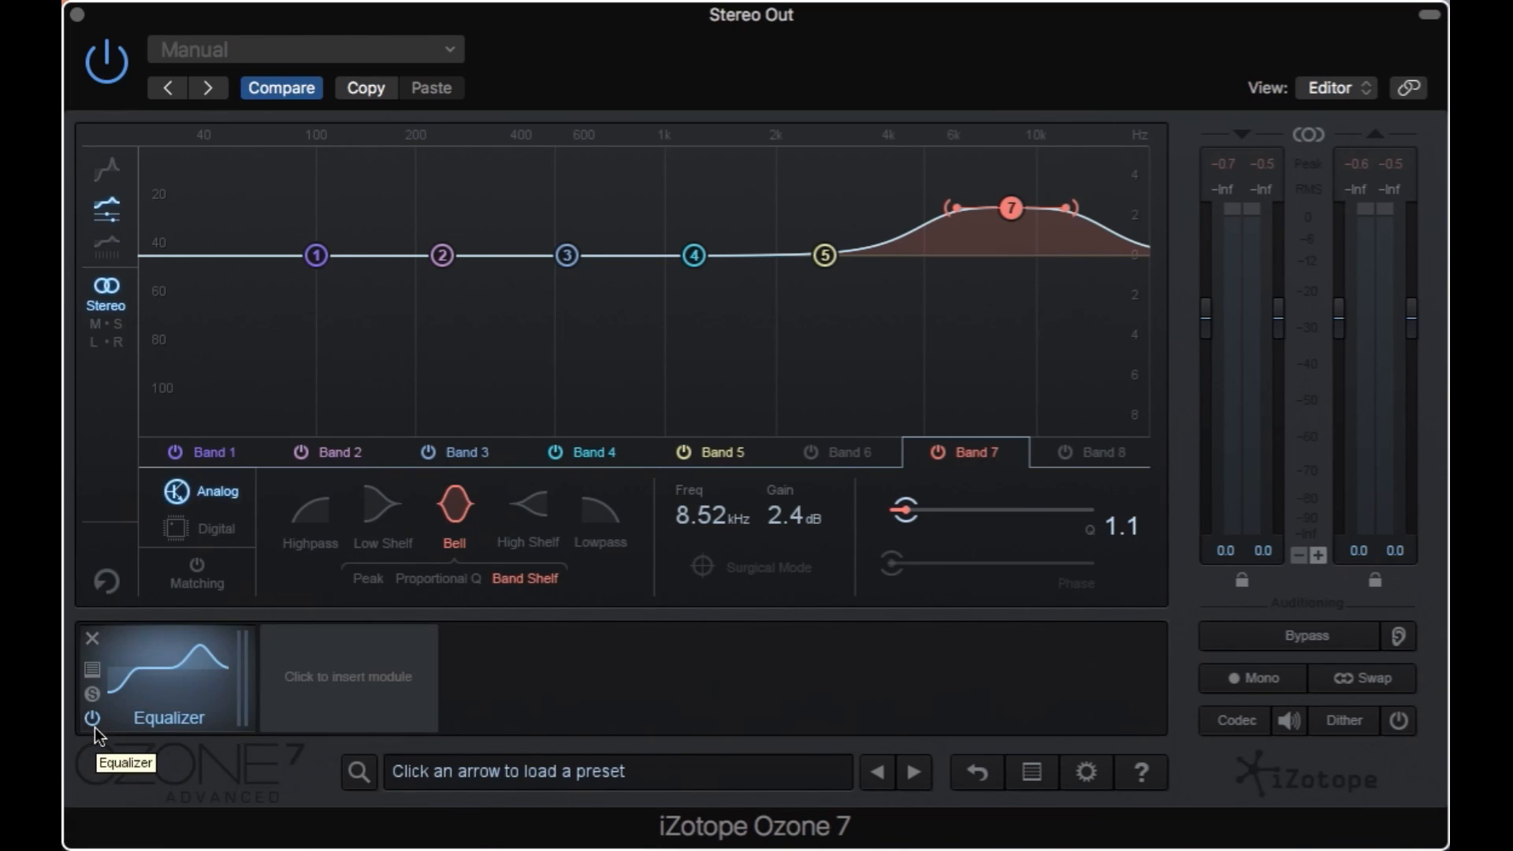
Play the track and compare the sound with the Equalizer module bypassed and active
left_click(93, 719)
key("space")
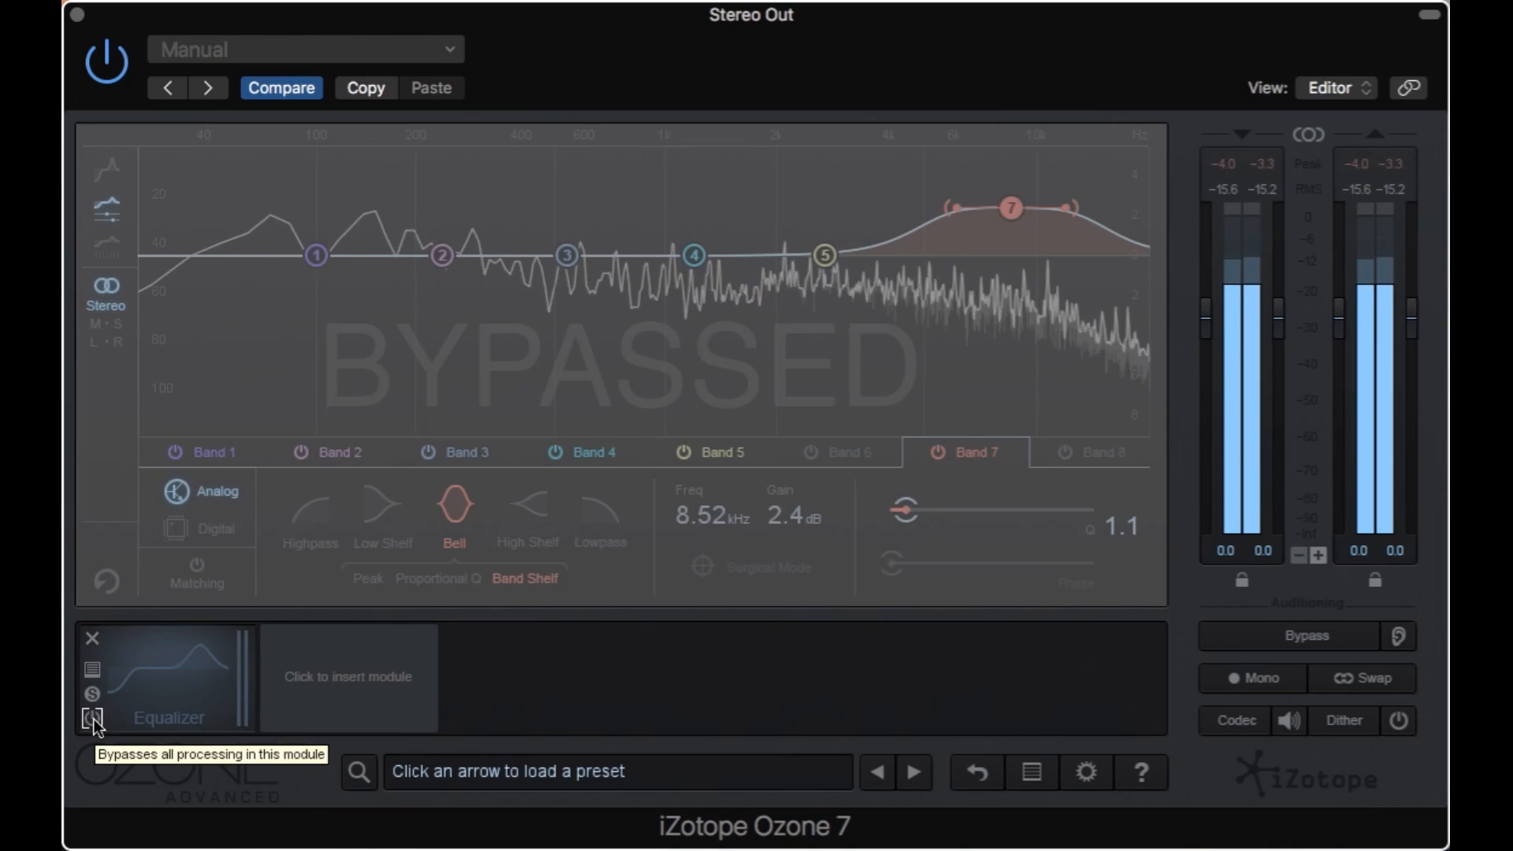
left_click(93, 719)
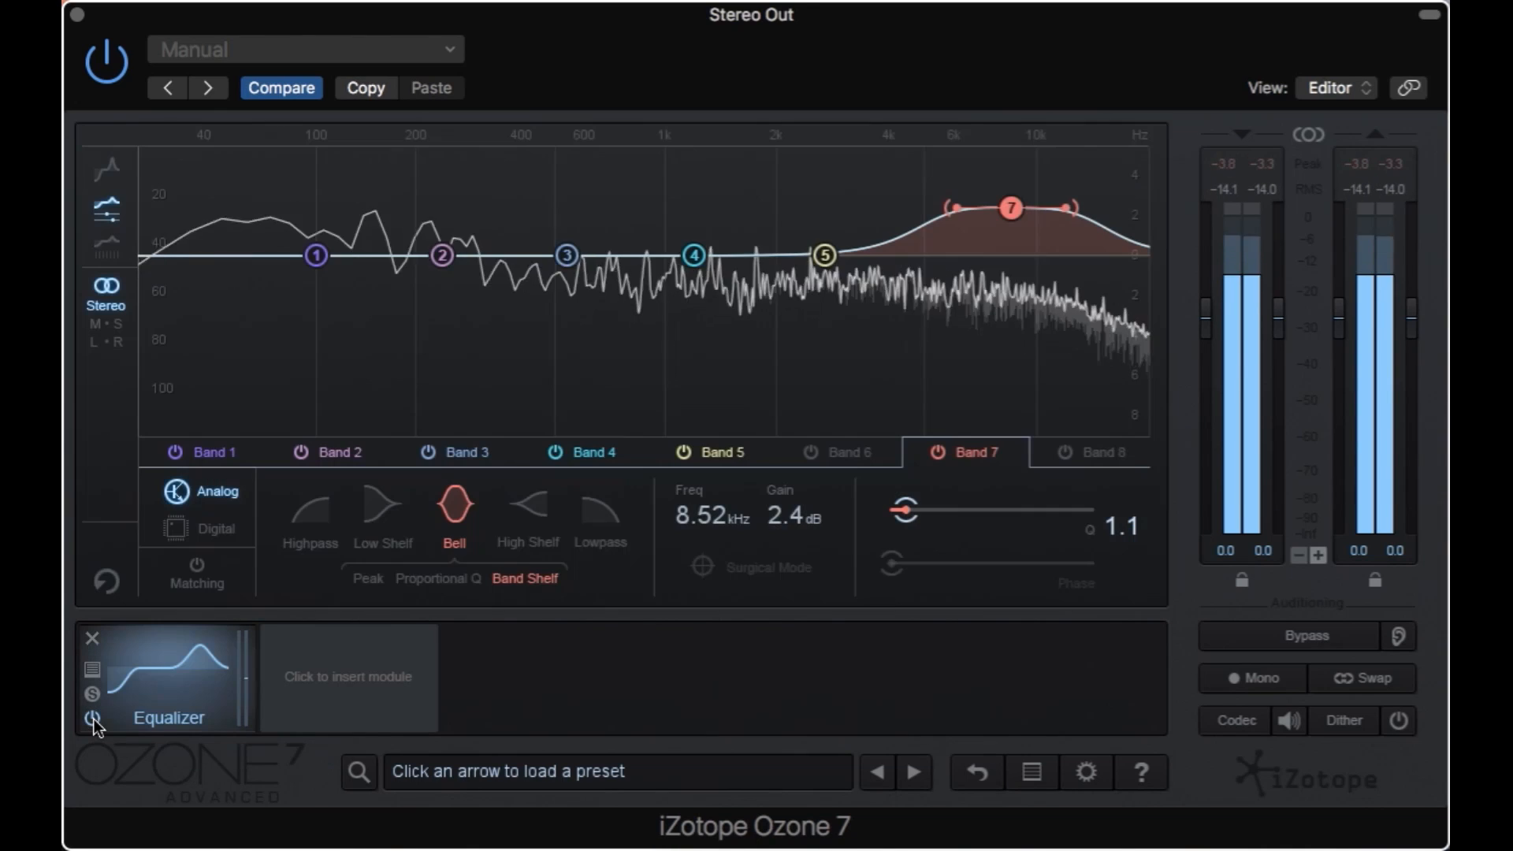
Compare band 7's Proportional Q, Band Shelf and Peak bell variants during playback, finish on Peak and stop the track
left_click(438, 584)
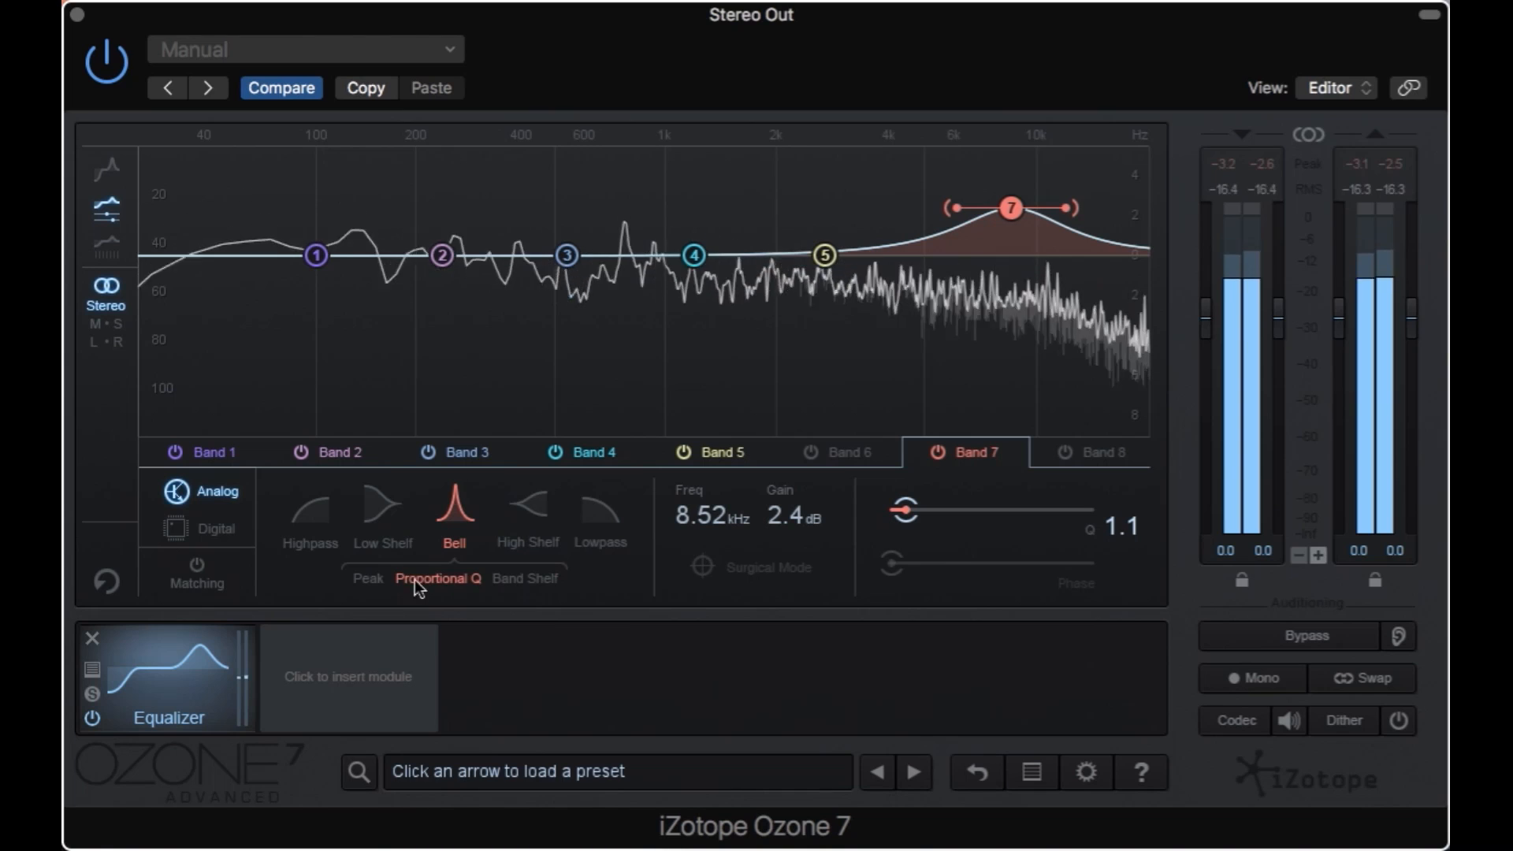
left_click(377, 580)
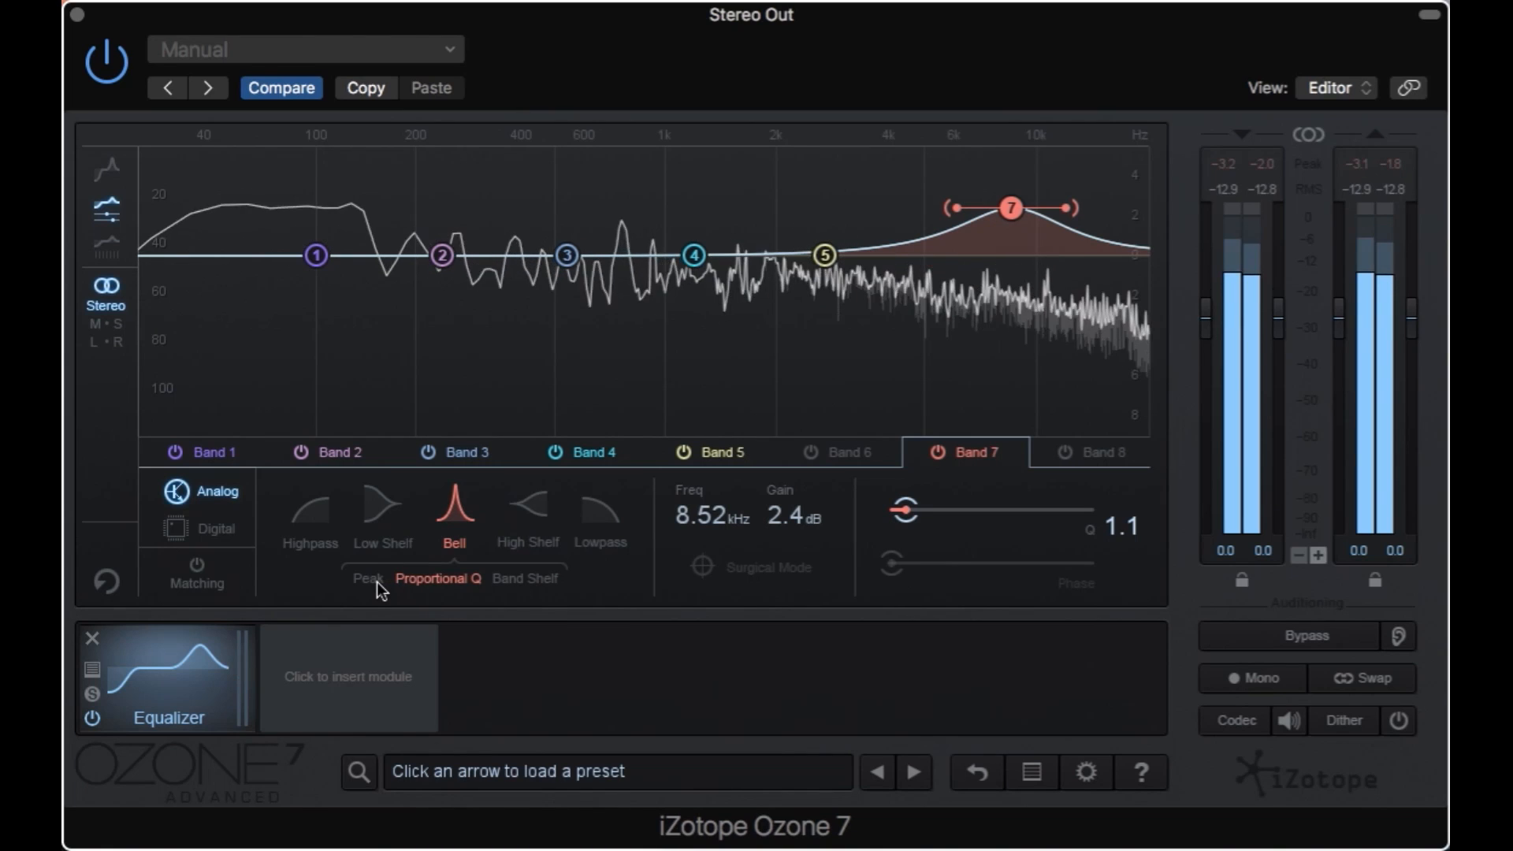
left_click(519, 582)
left_click(460, 580)
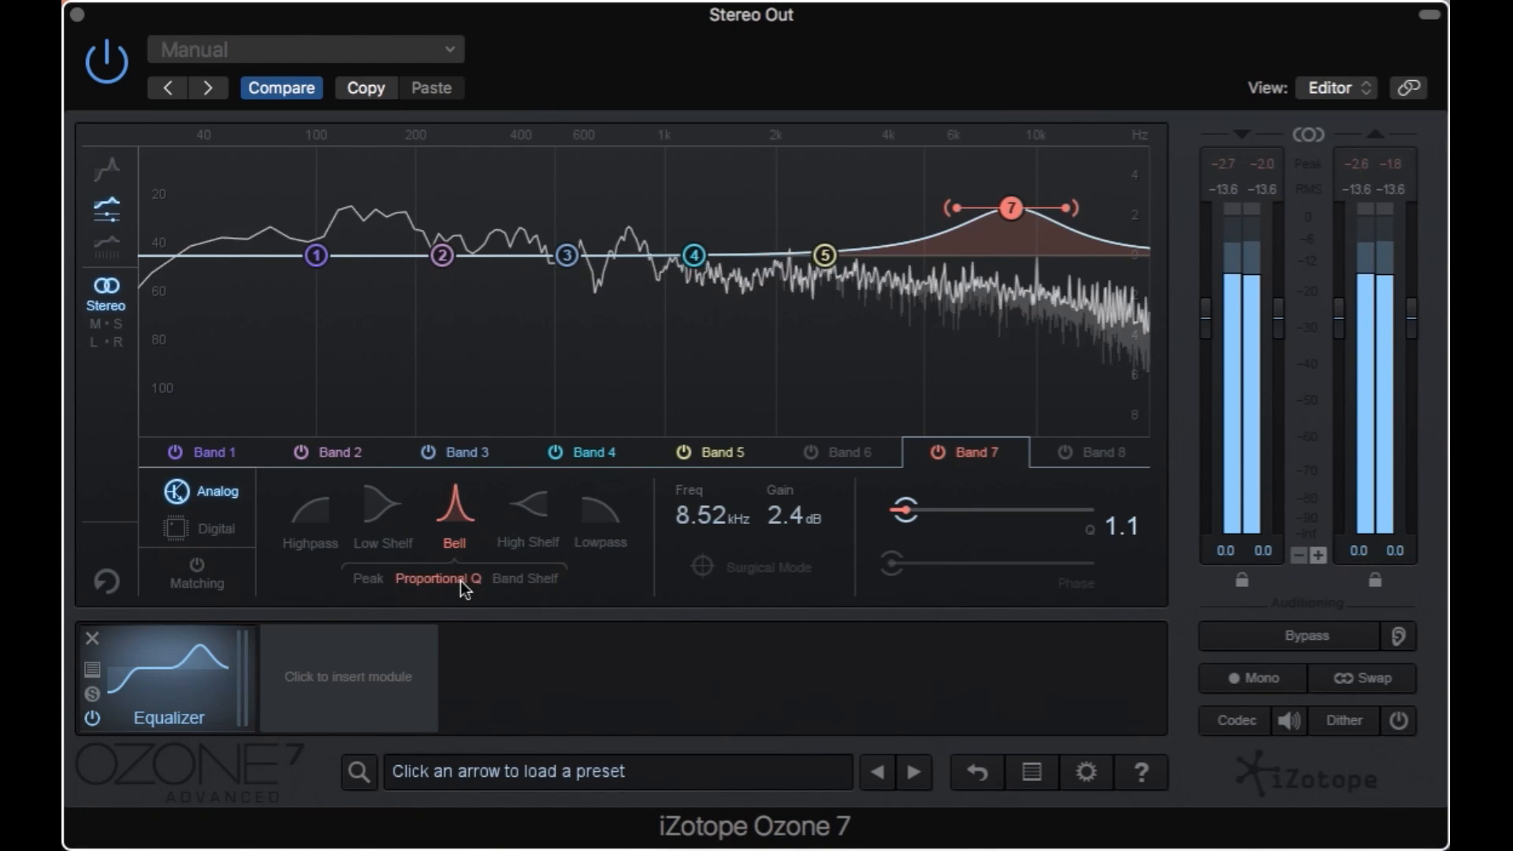
left_click(375, 580)
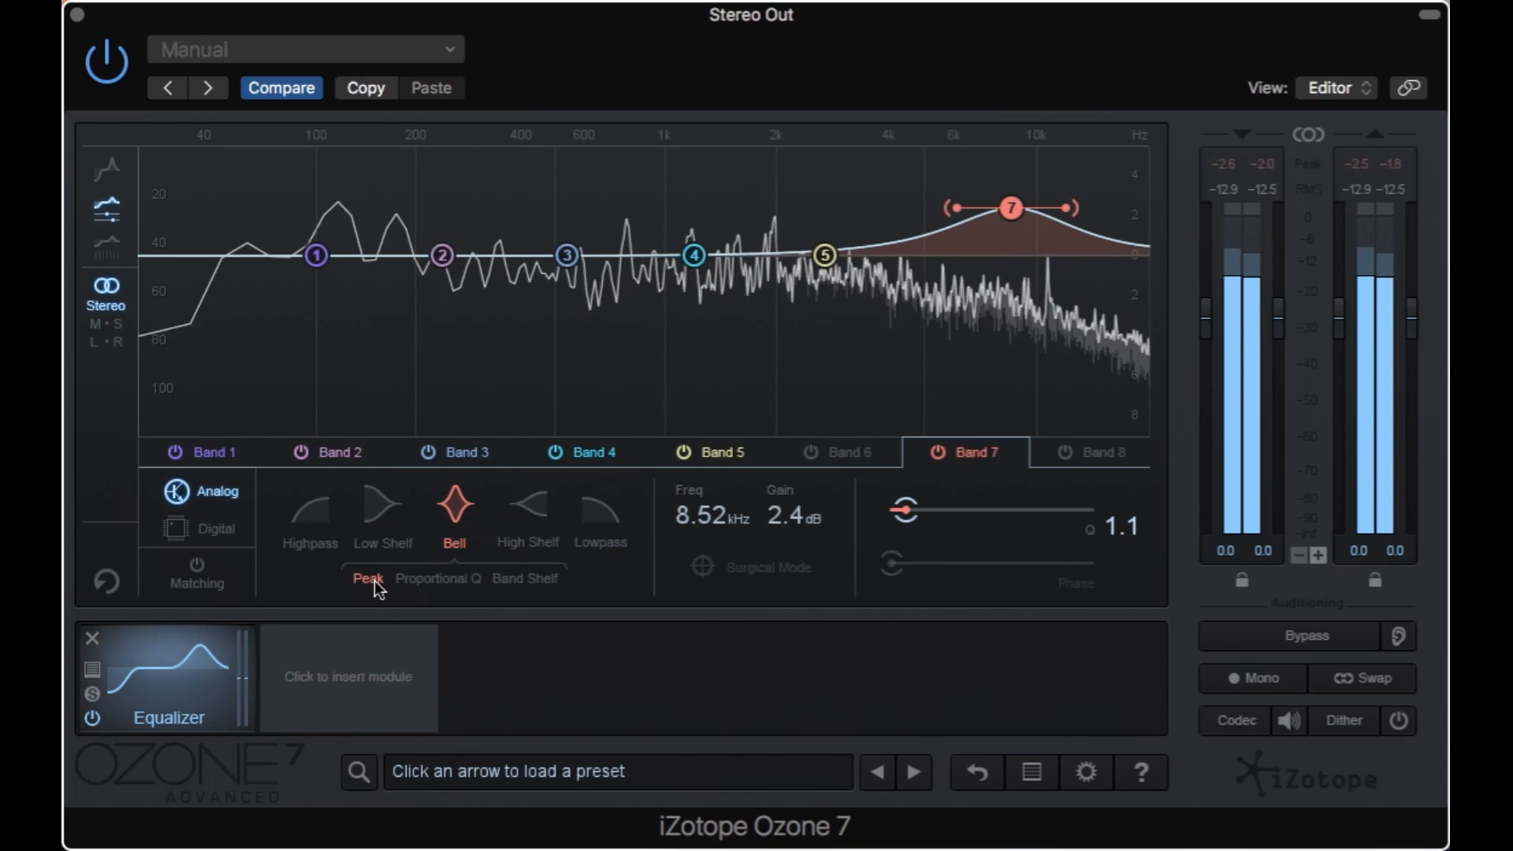
key("space")
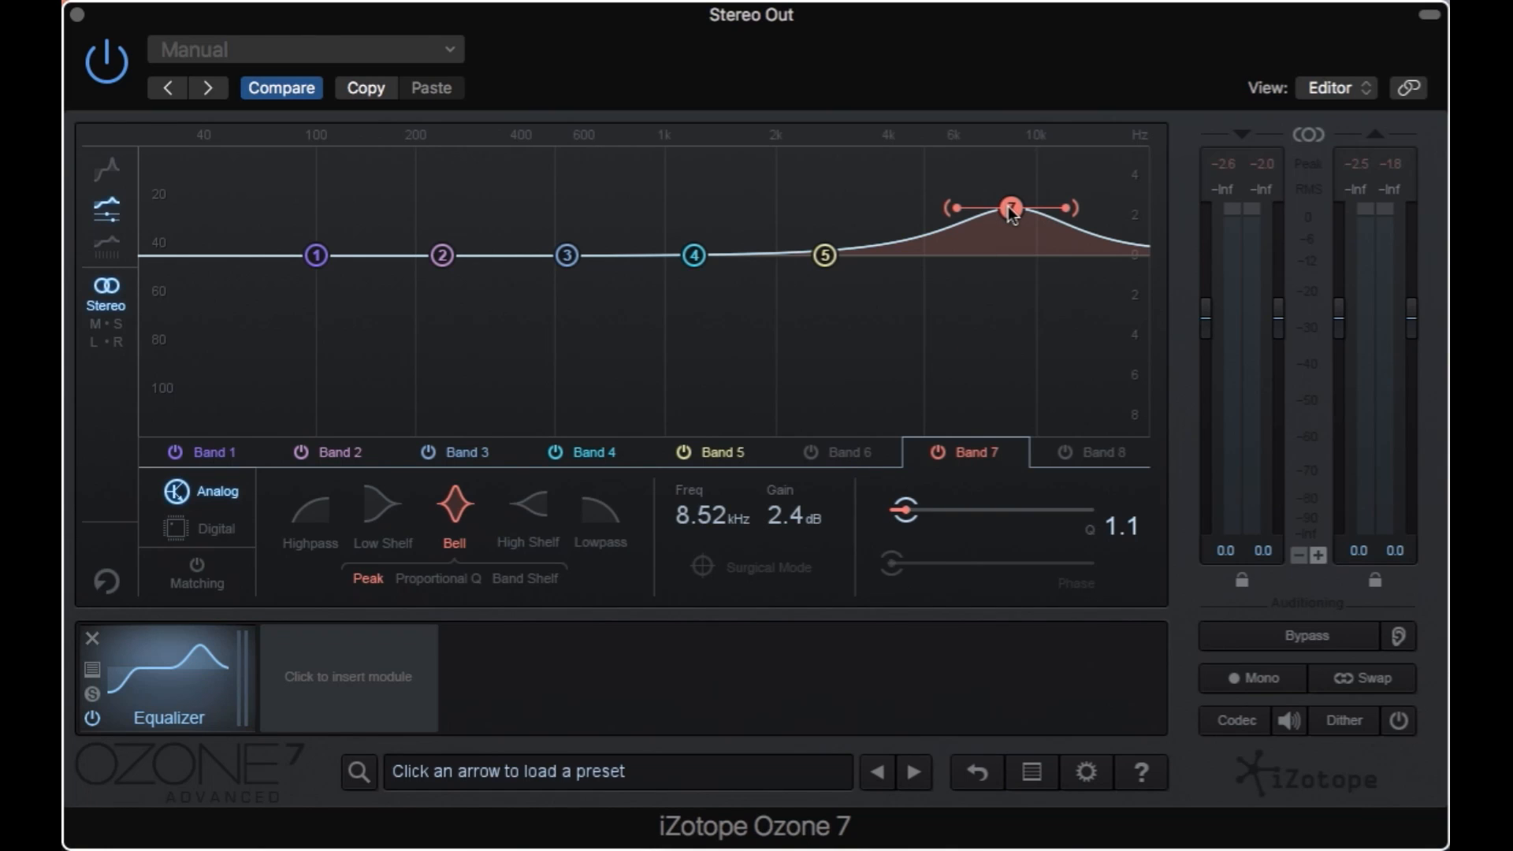
Raise band 7's Peak bell to a 15.0 dB boost at about 8.28 kHz
left_click_drag(1009, 207, 991, 112)
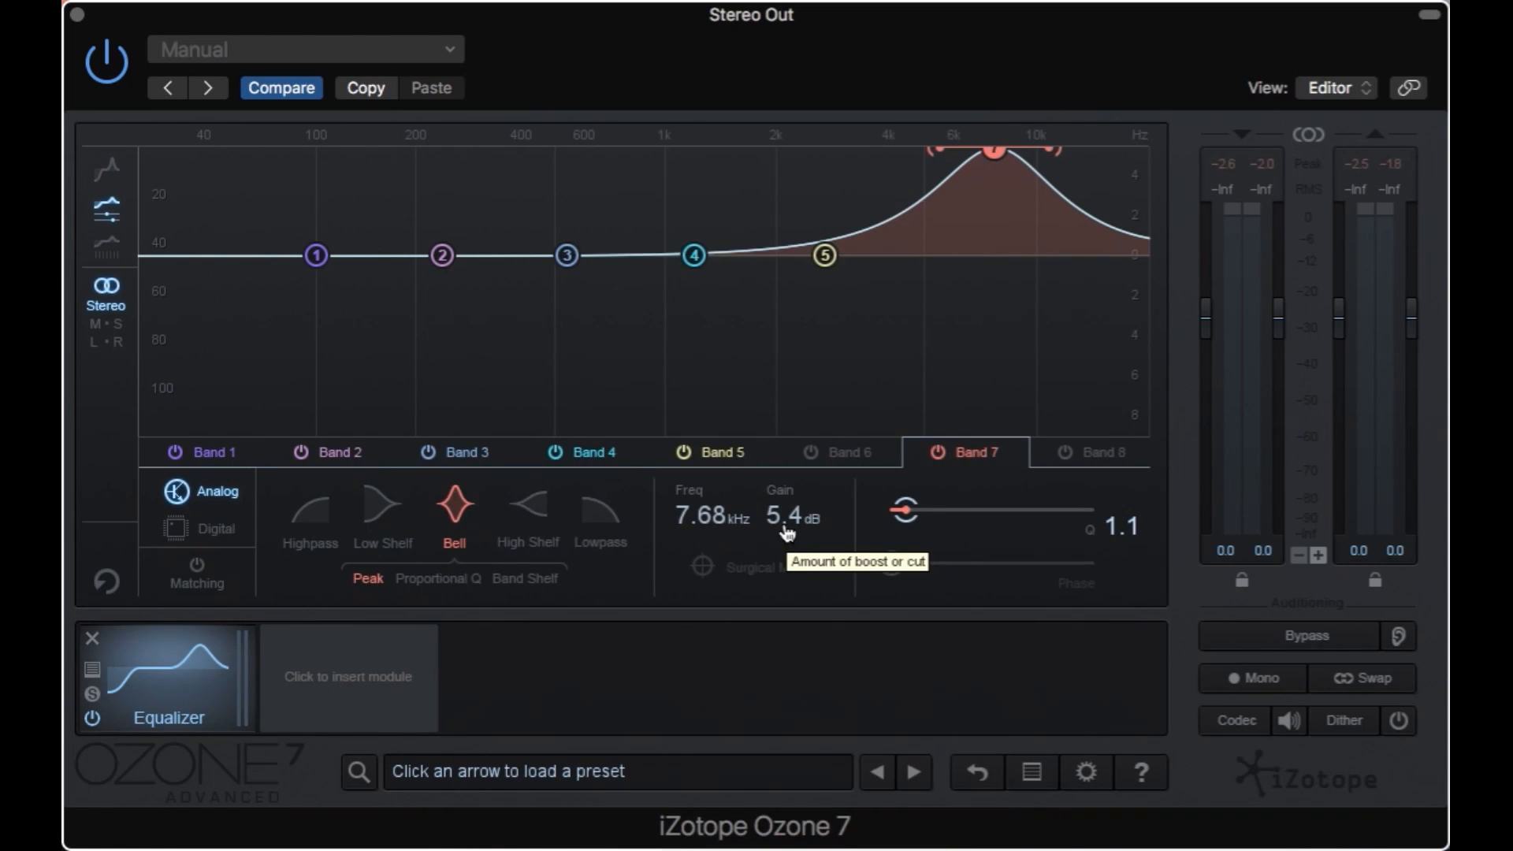
left_click_drag(786, 528, 749, 307)
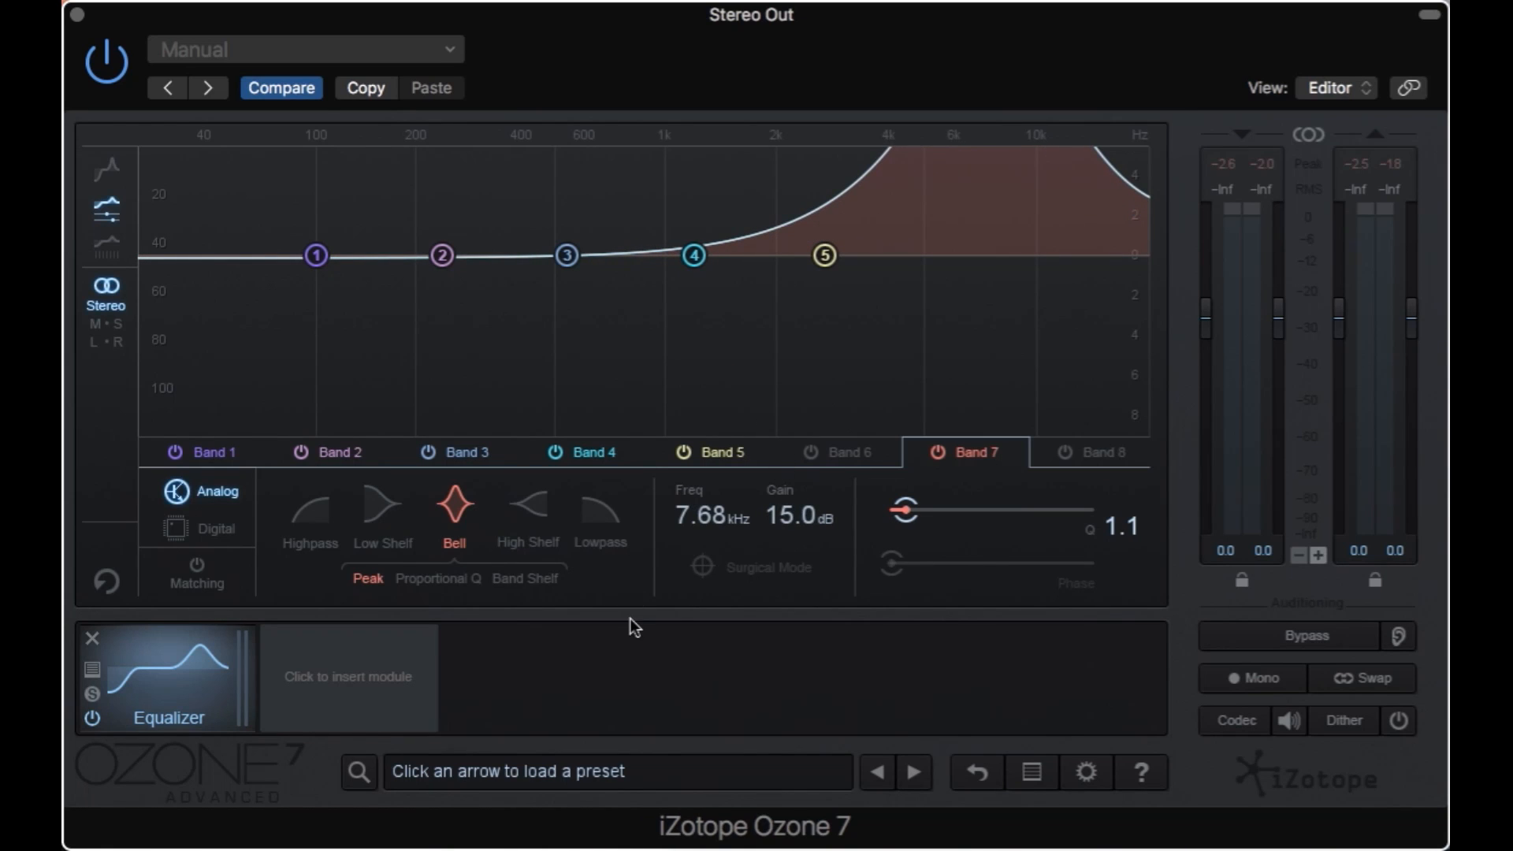
left_click_drag(709, 533, 709, 517)
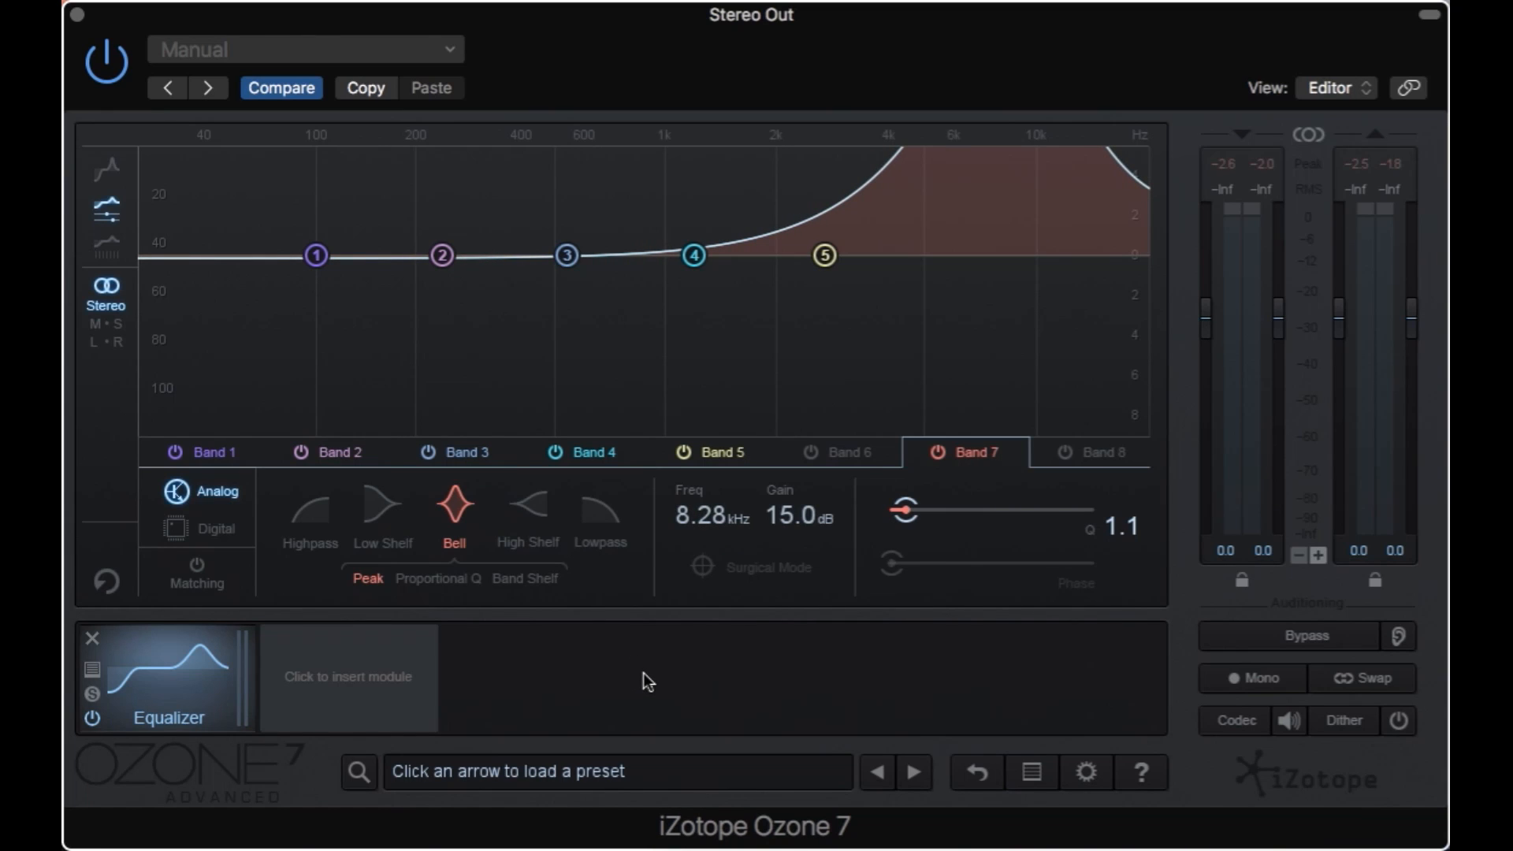
Compare band 7's Peak, Proportional Q and Band Shelf variants at the extreme boost, first silent and again with the track playing
left_click(432, 580)
left_click(516, 579)
left_click(370, 579)
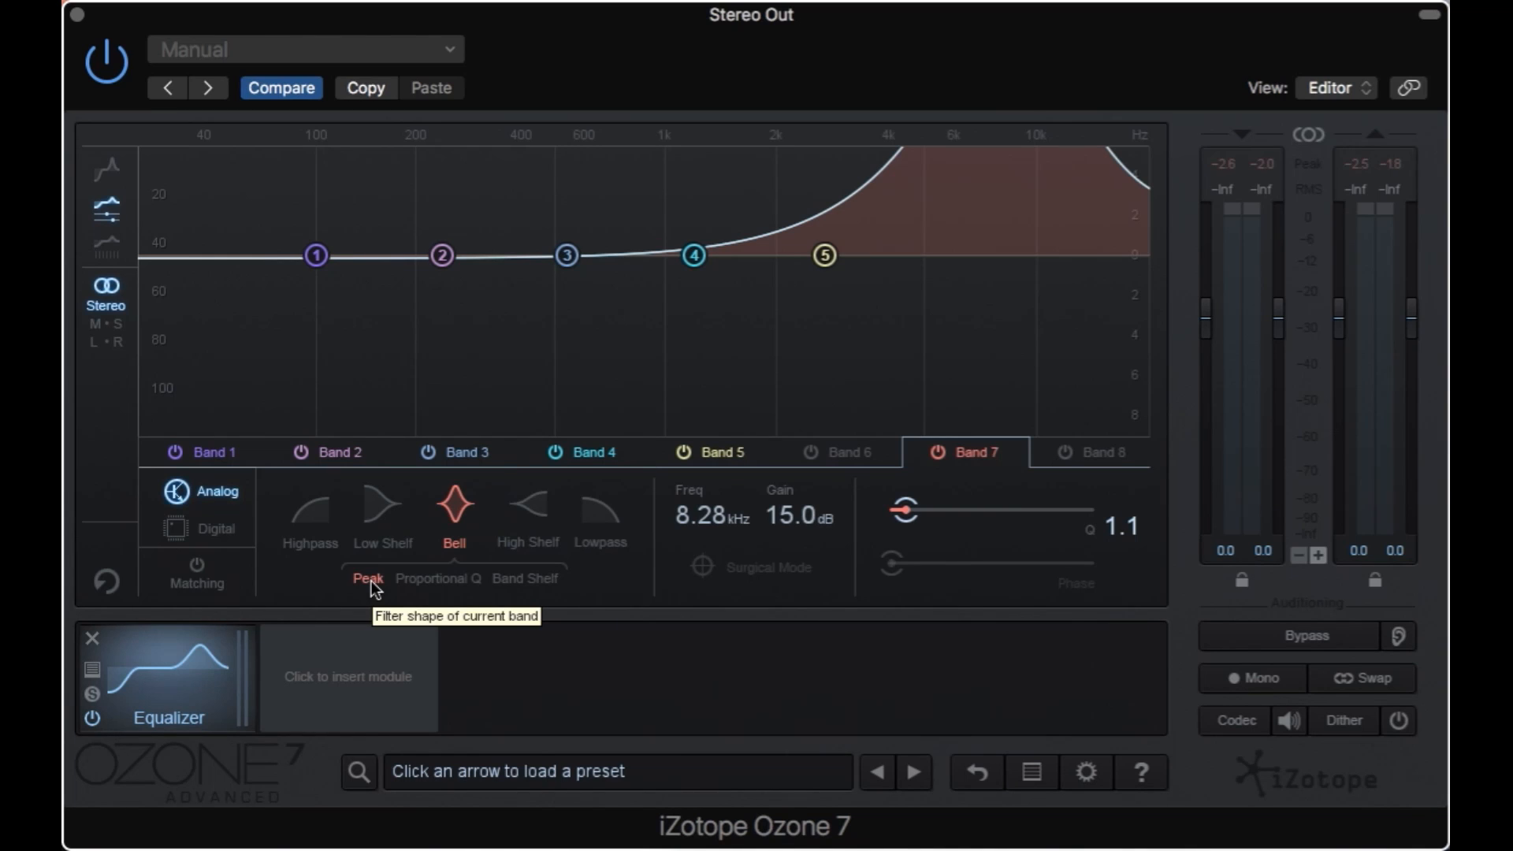
key("space")
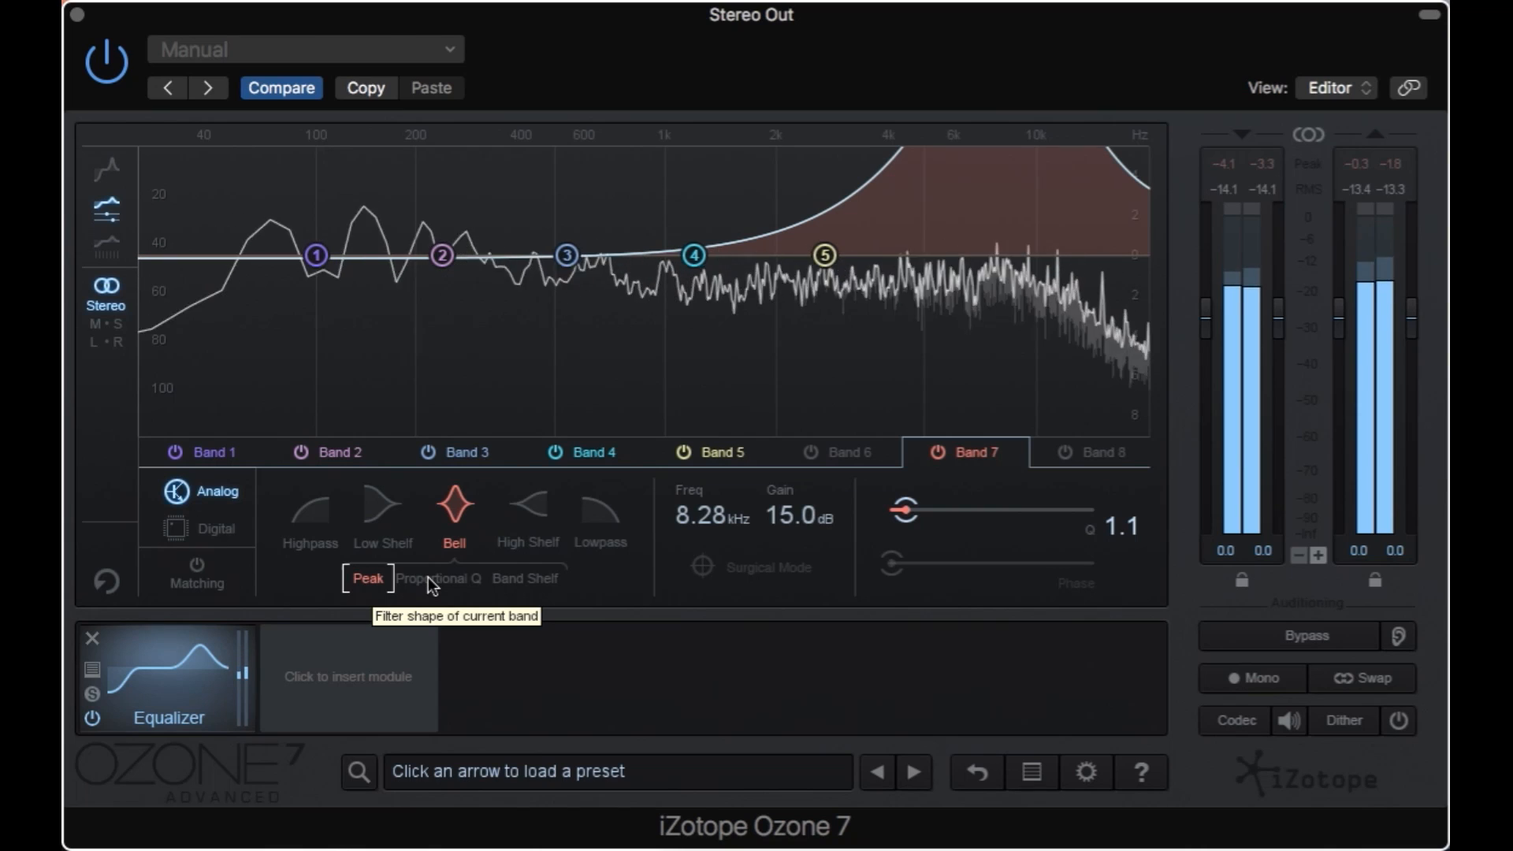
left_click(428, 577)
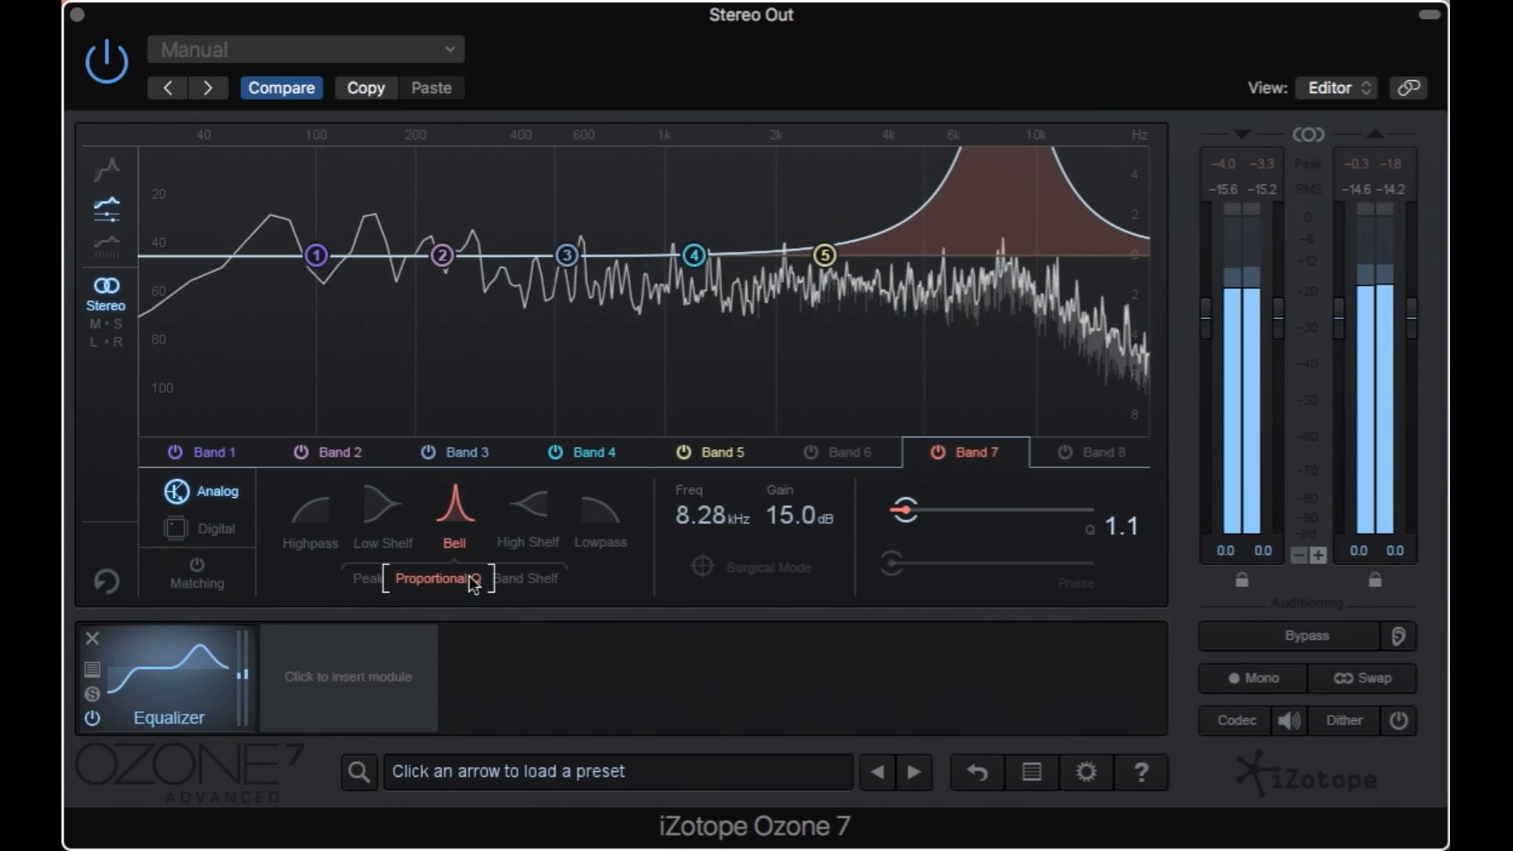
left_click(524, 578)
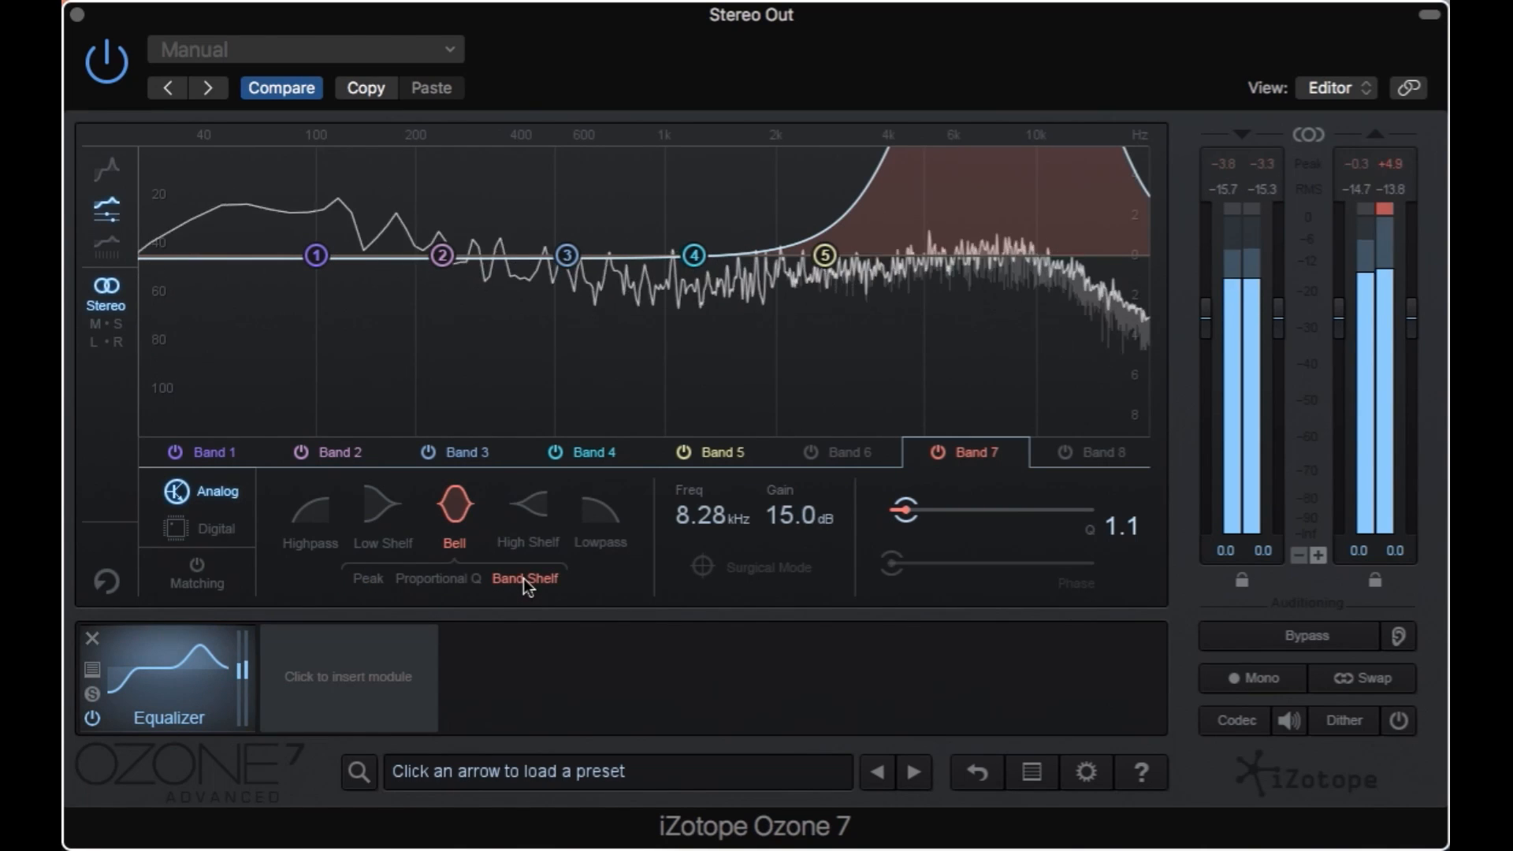
left_click(375, 580)
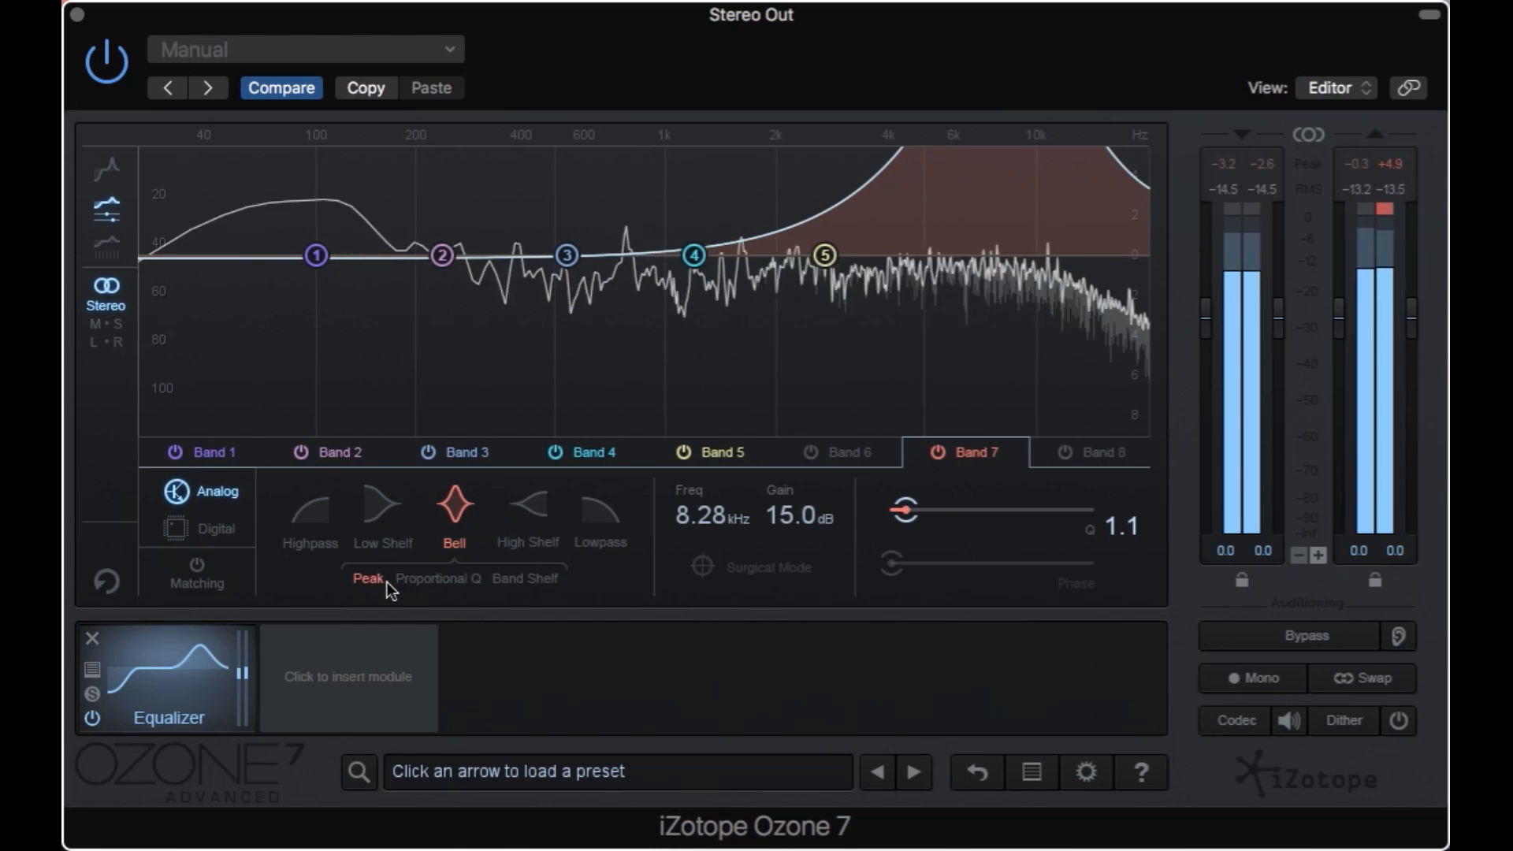
left_click(433, 581)
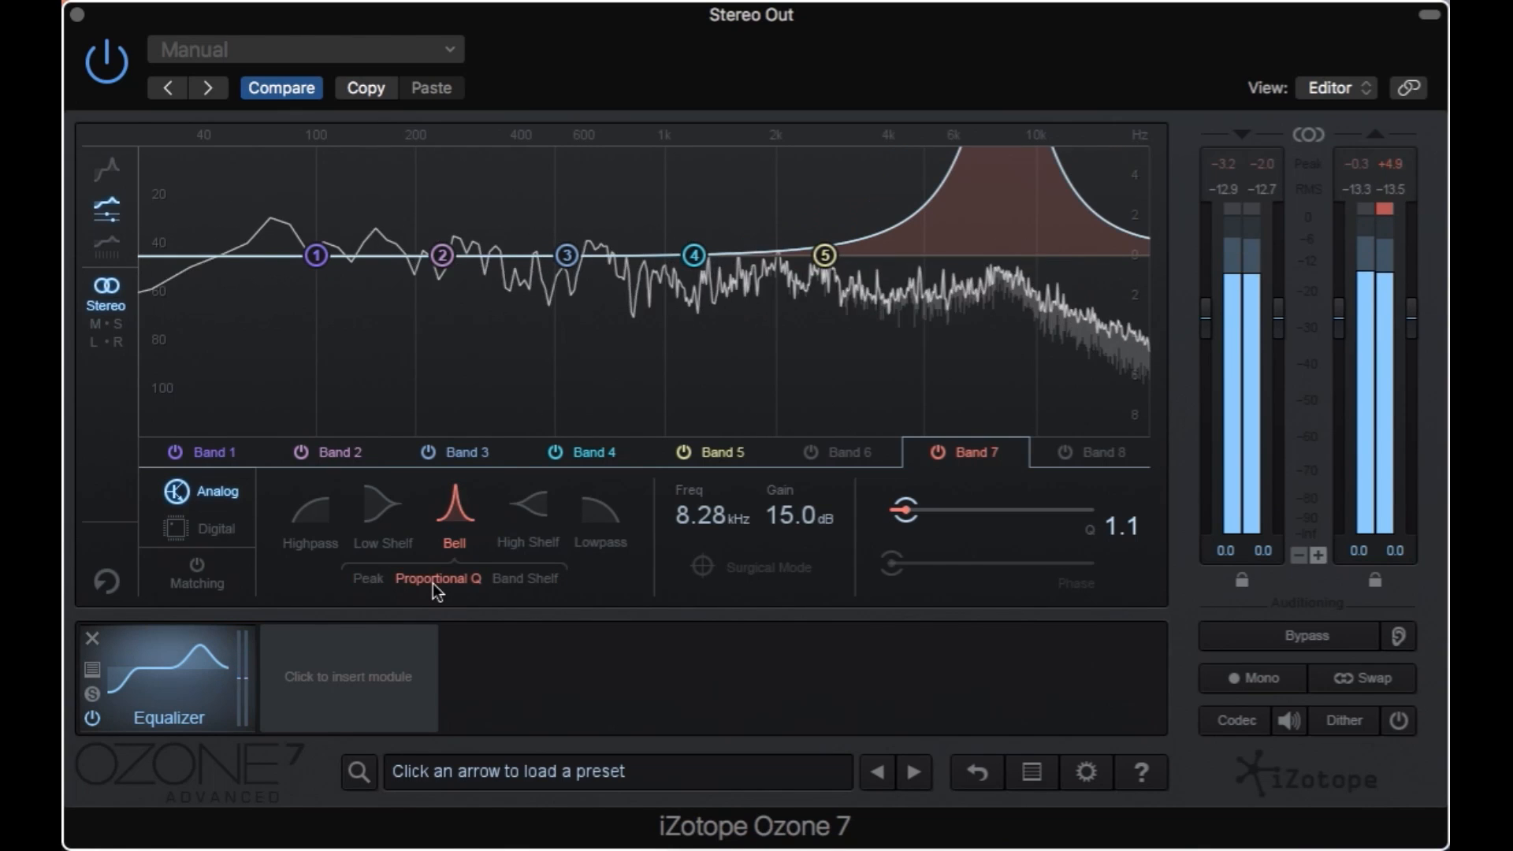
left_click(381, 579)
Reduce band 7's gain to about 3.1 dB, stop playback and set its Q to 0.9
left_click_drag(798, 516, 784, 647)
key("space")
left_click_drag(907, 513, 903, 520)
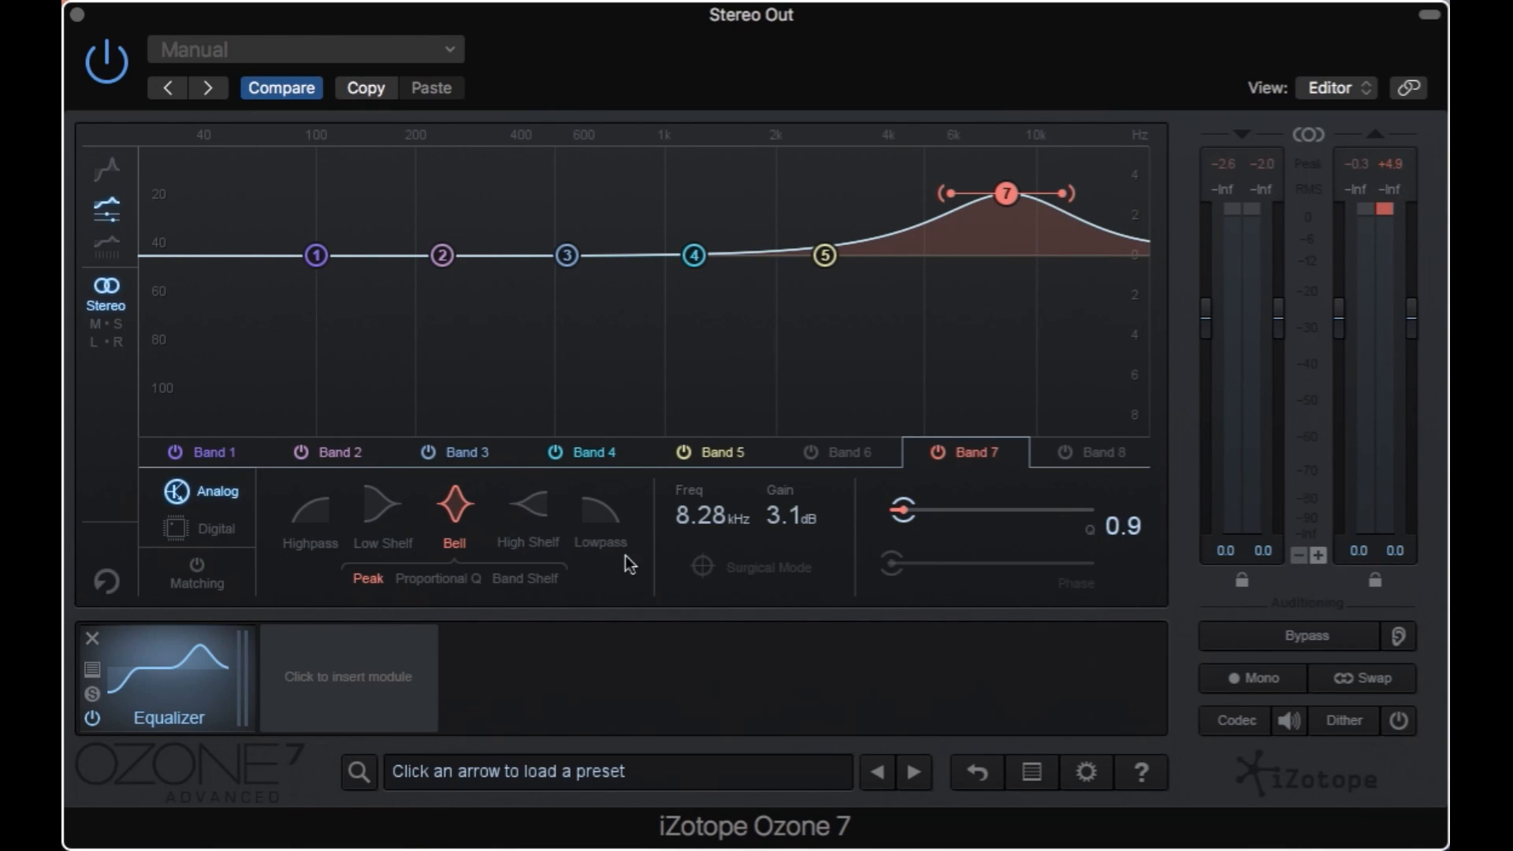
Change band 7 to a High Shelf of about 2.9 dB at 6.28 kHz and compare its Analog, Vintage, Baxandall and Resonant variants
left_click(536, 514)
left_click_drag(1008, 195, 961, 197)
left_click(413, 580)
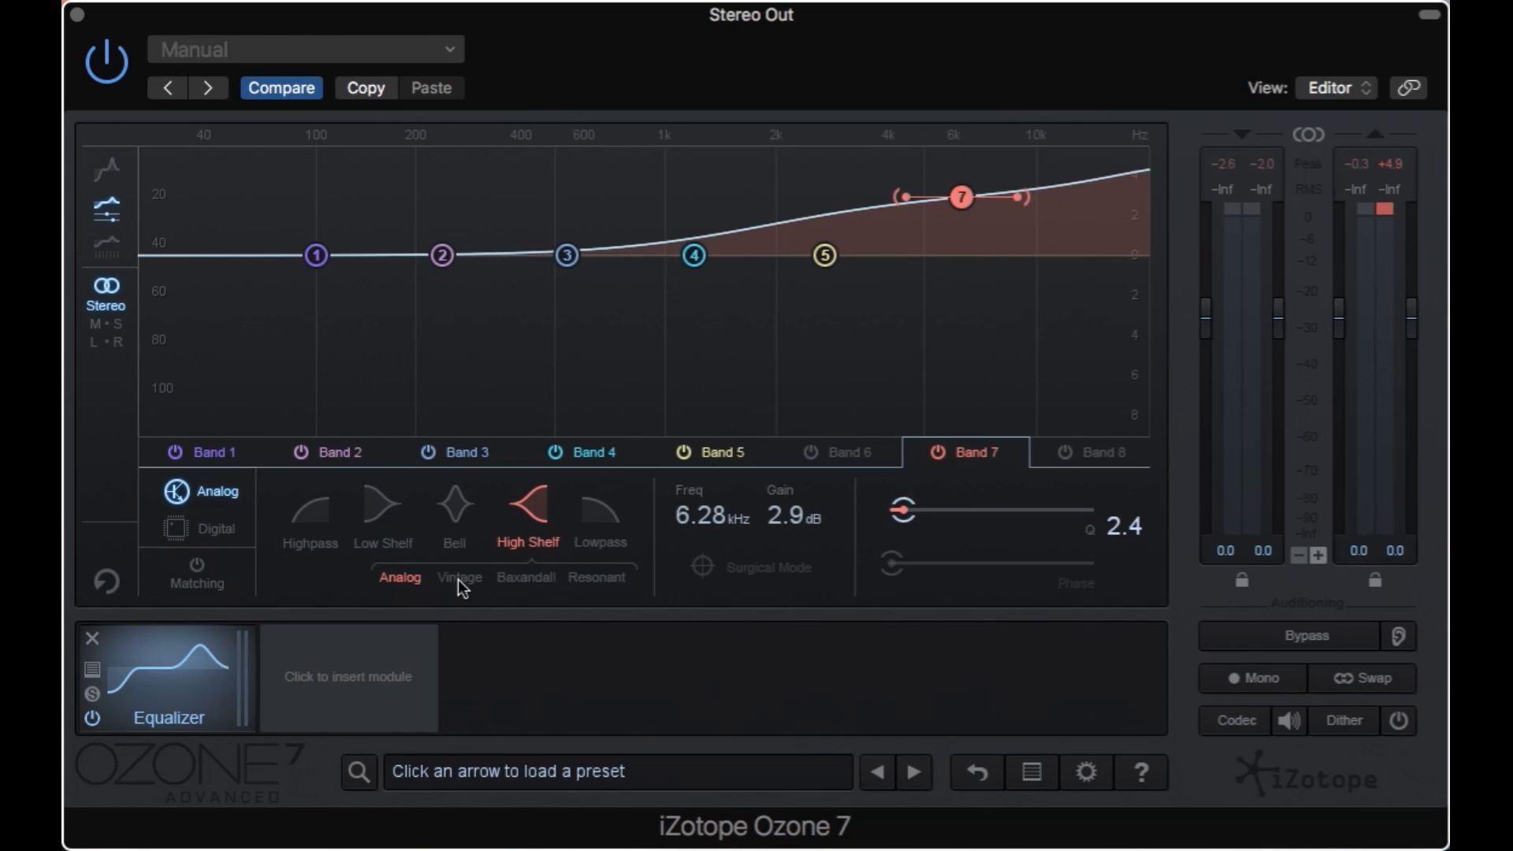
left_click(463, 580)
left_click(527, 583)
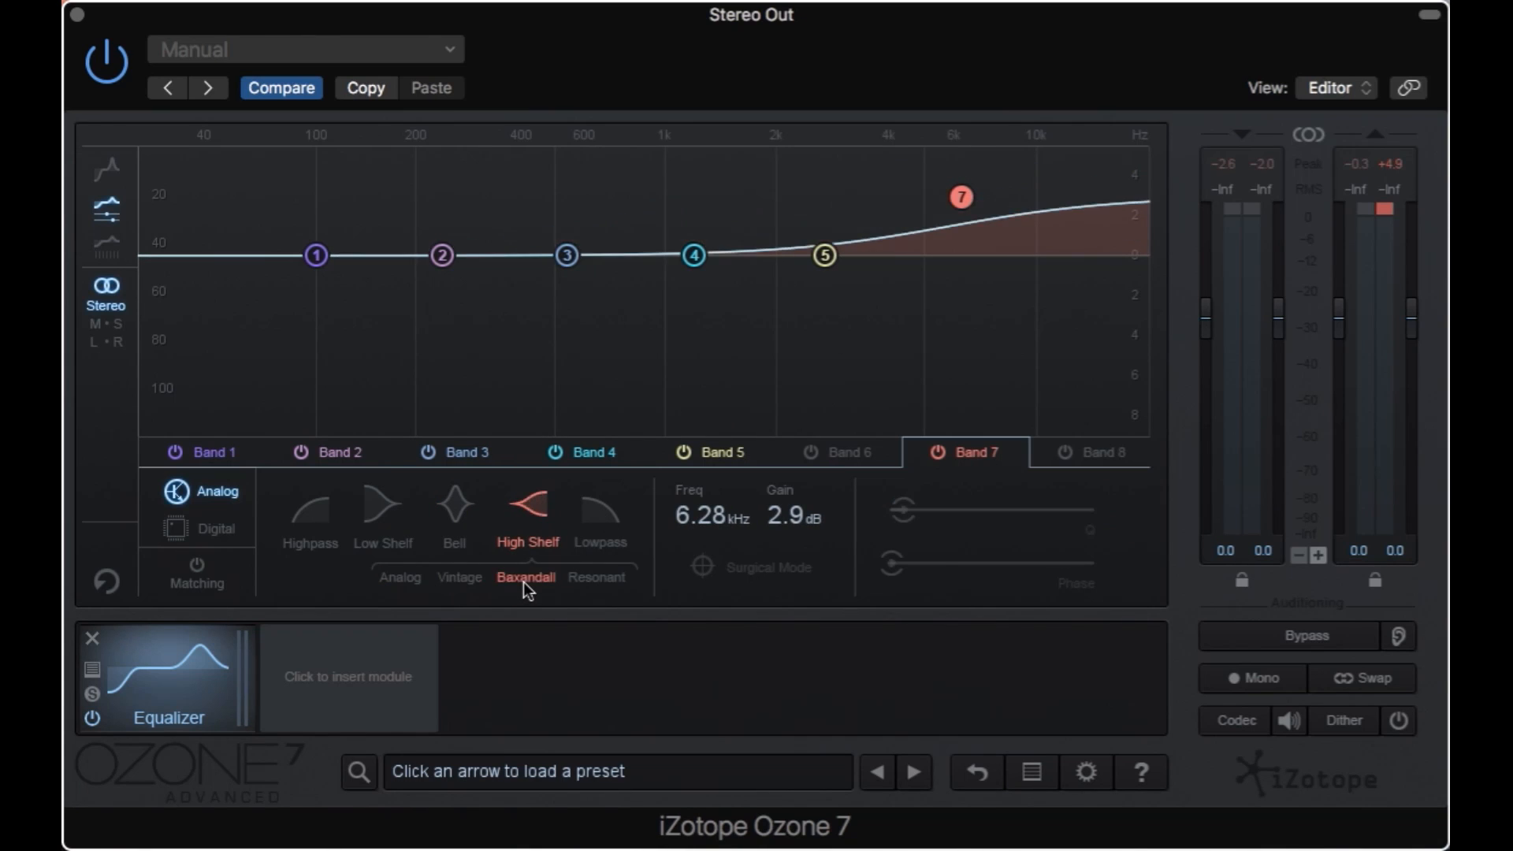
left_click(595, 583)
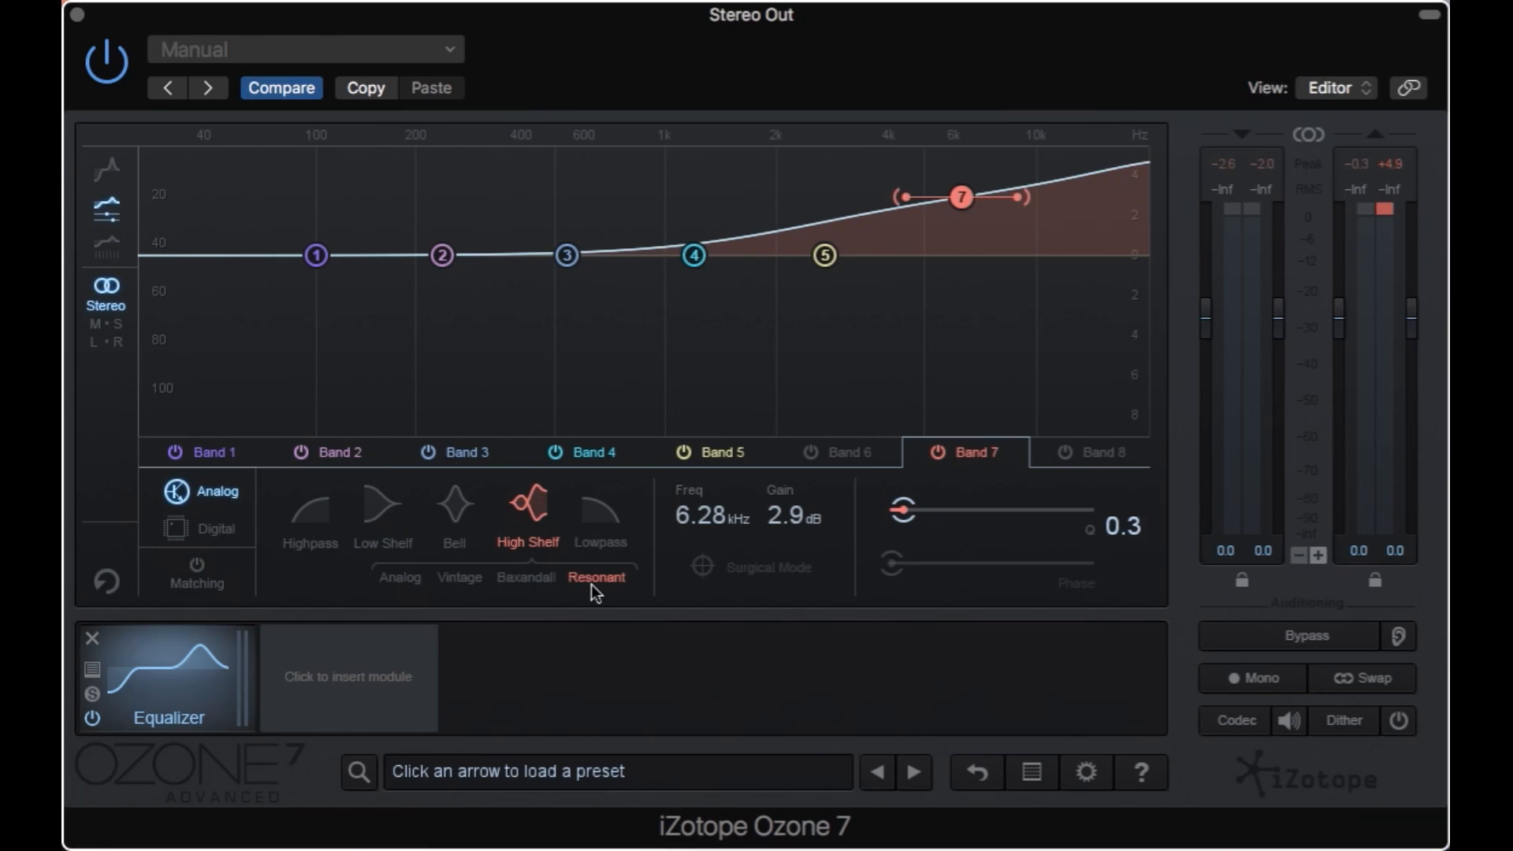
Shape band 7 as an Analog shelf at about 1.94 kHz with a Q of 24.0, and as a Baxandall shelf of about 3.0 dB
left_click(413, 580)
left_click_drag(955, 197, 768, 225)
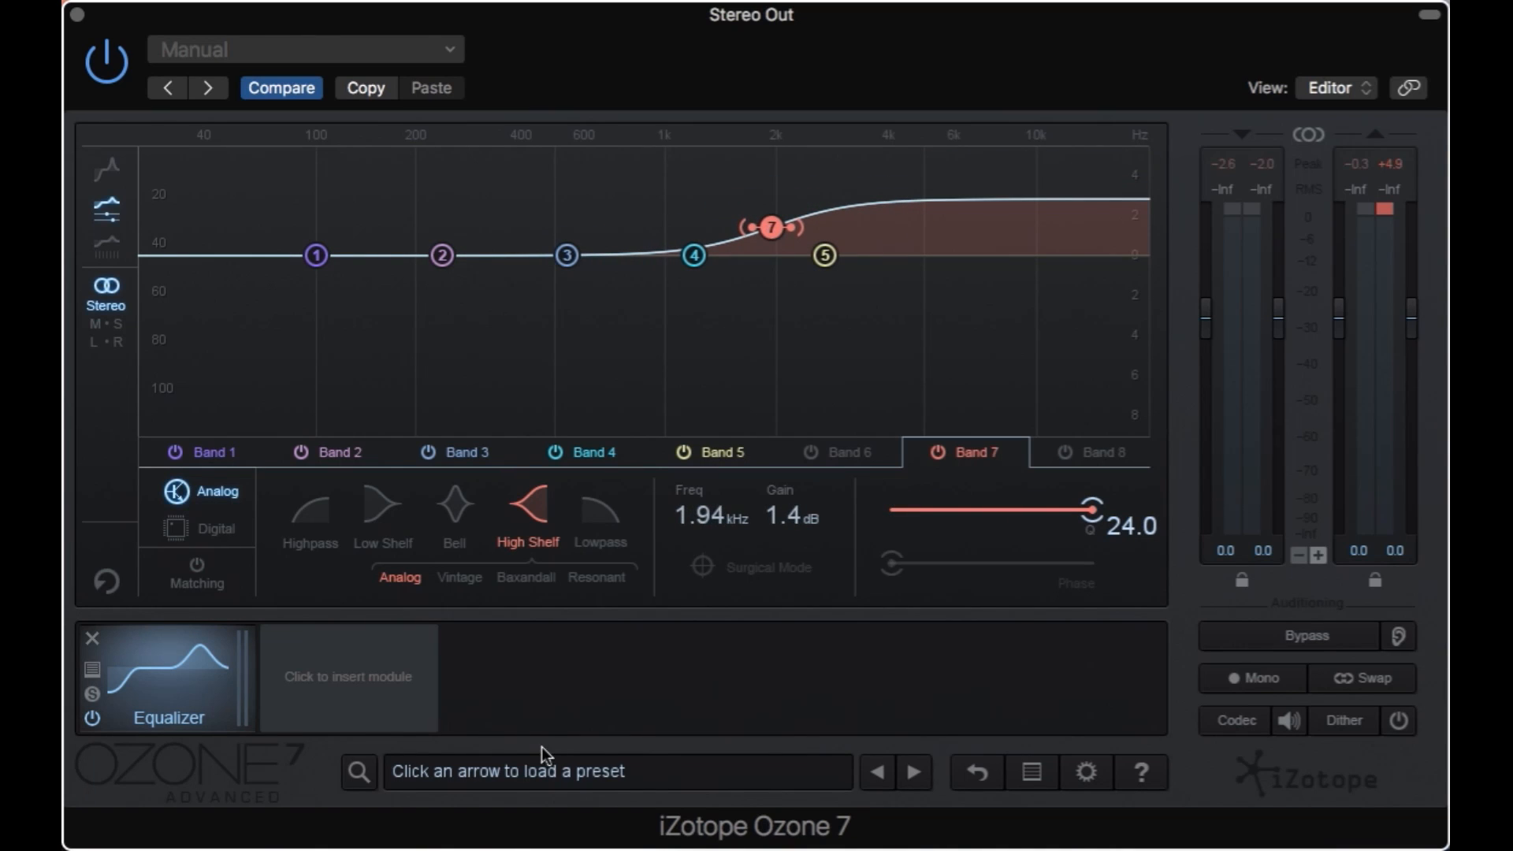
left_click(524, 578)
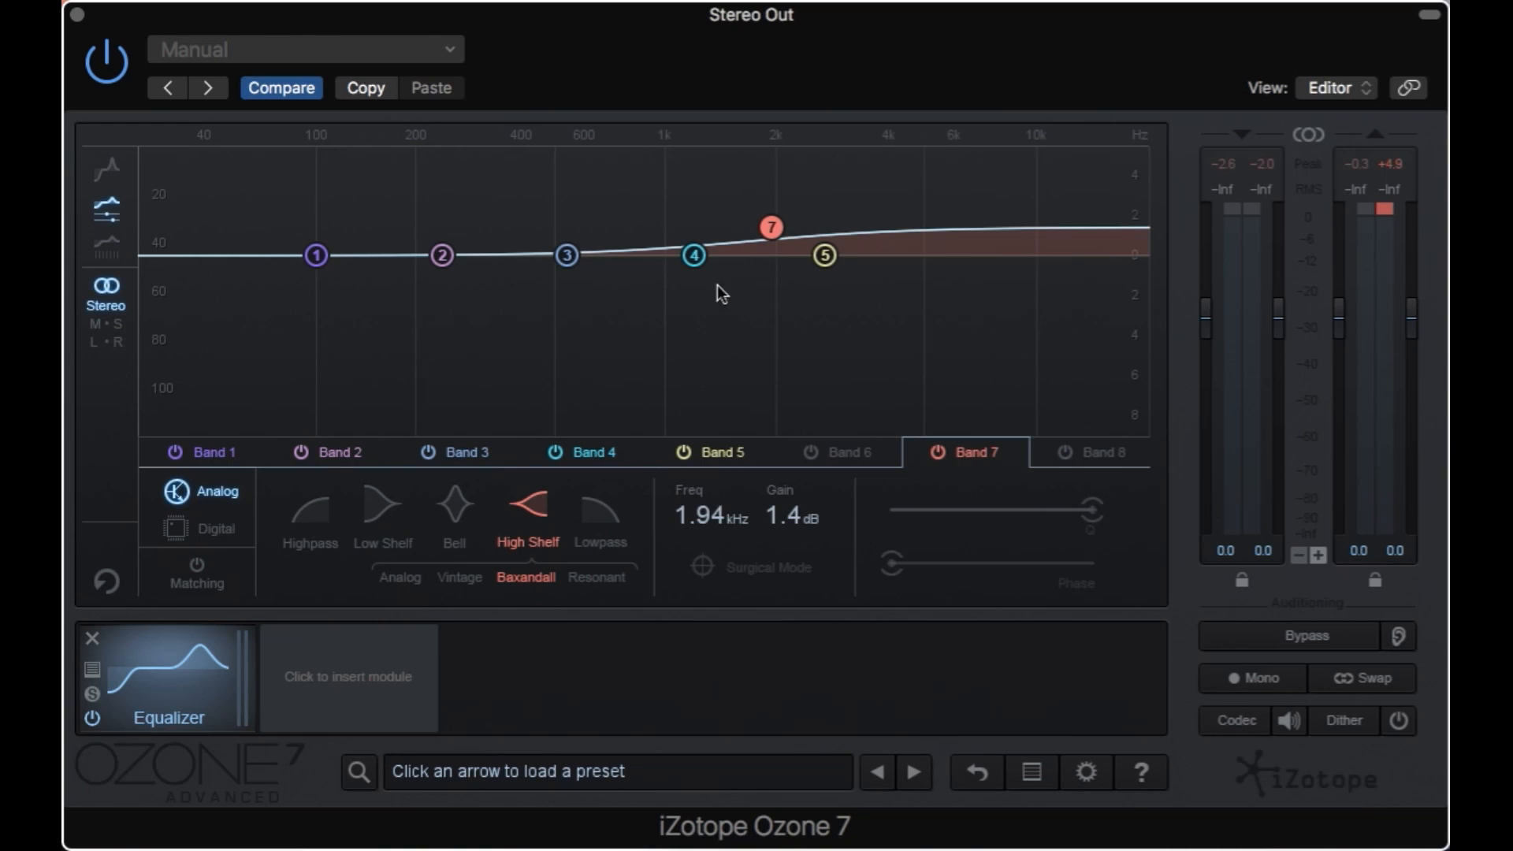
left_click_drag(770, 227, 770, 195)
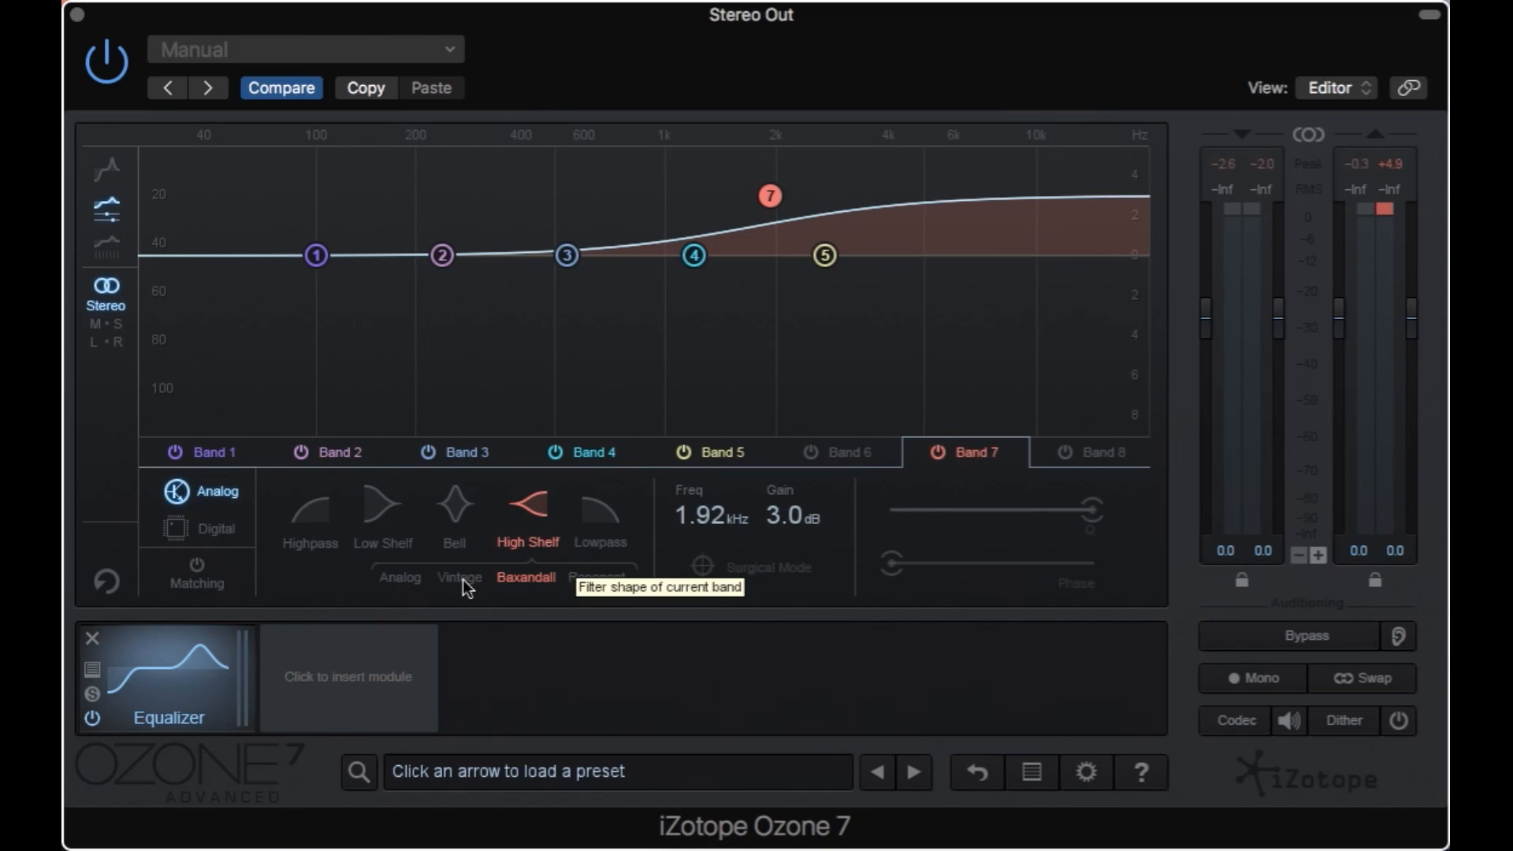
Switch band 7 to the Resonant high shelf and reposition it to about 1.1 dB at 2.17 kHz
left_click(584, 579)
left_click_drag(771, 195, 743, 247)
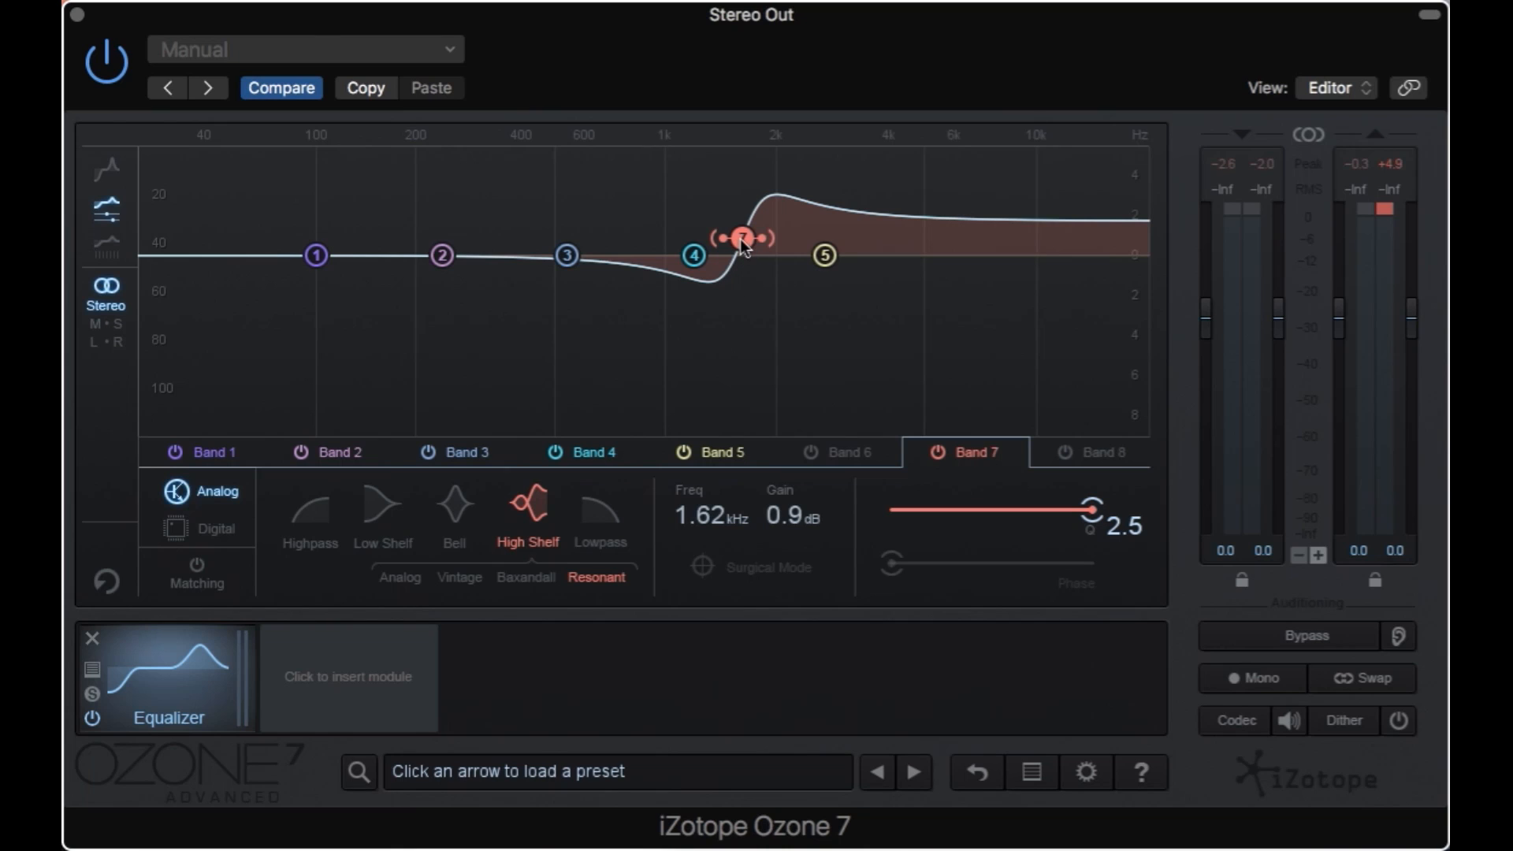
left_click_drag(740, 238, 788, 235)
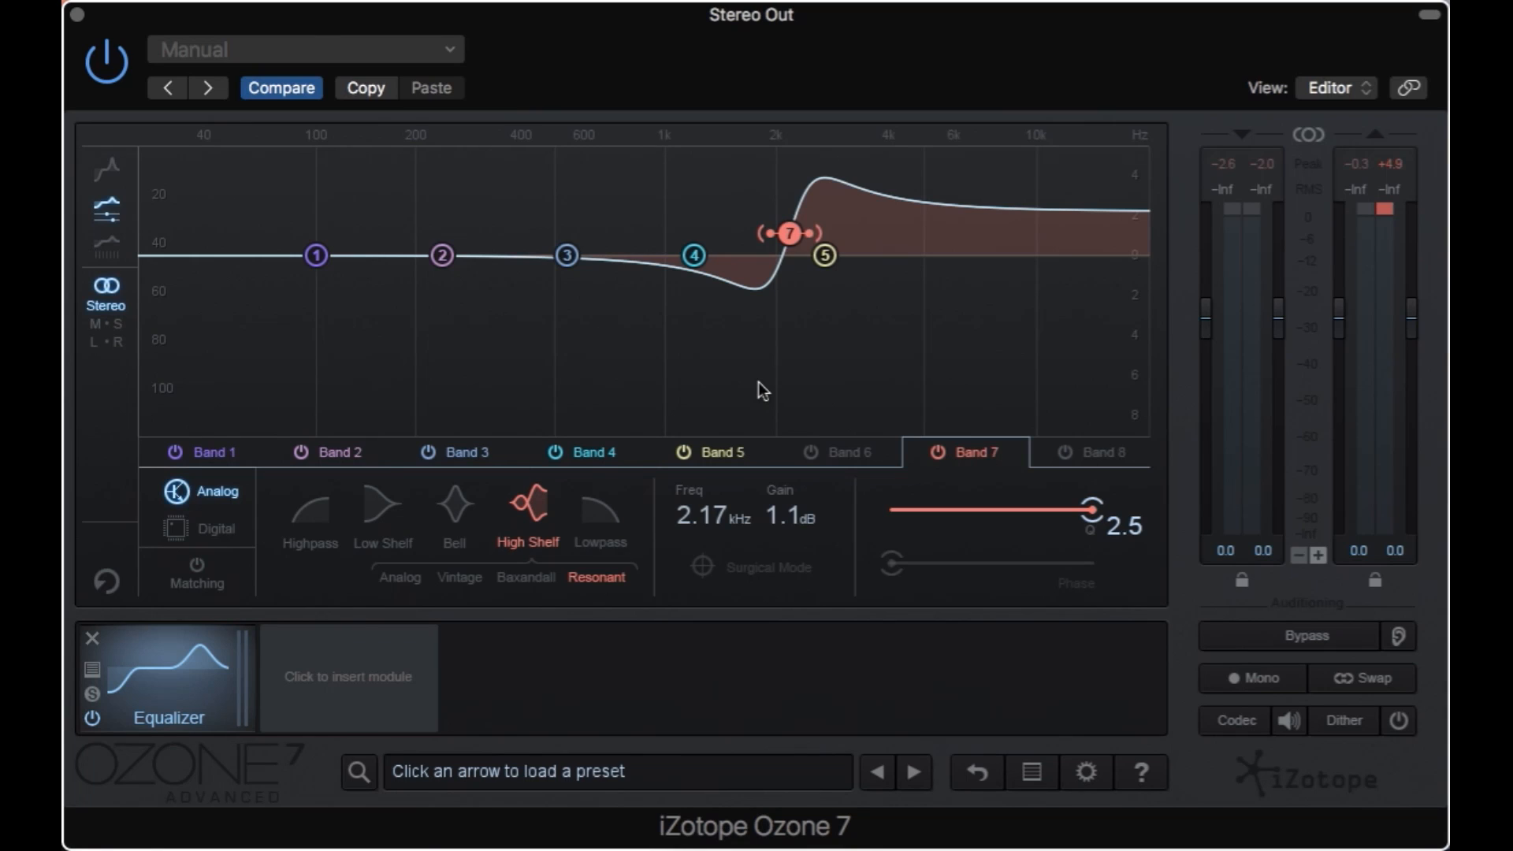
Switch band 7 to the Vintage high shelf and shape a boost of about 9.4 dB at 5.96 kHz
left_click(470, 583)
left_click_drag(815, 235, 949, 183)
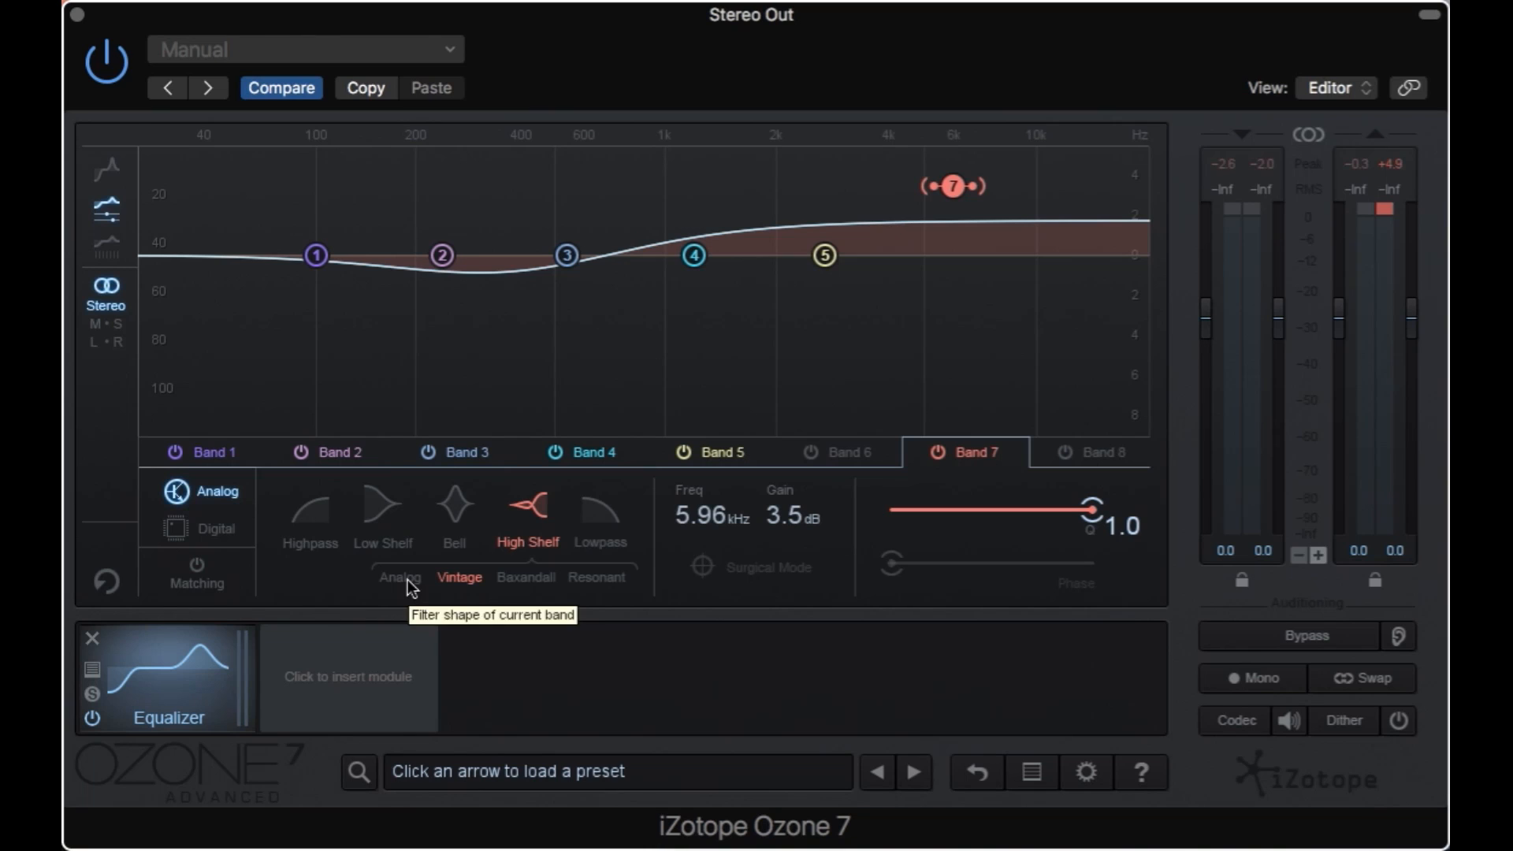
left_click_drag(784, 515, 783, 443)
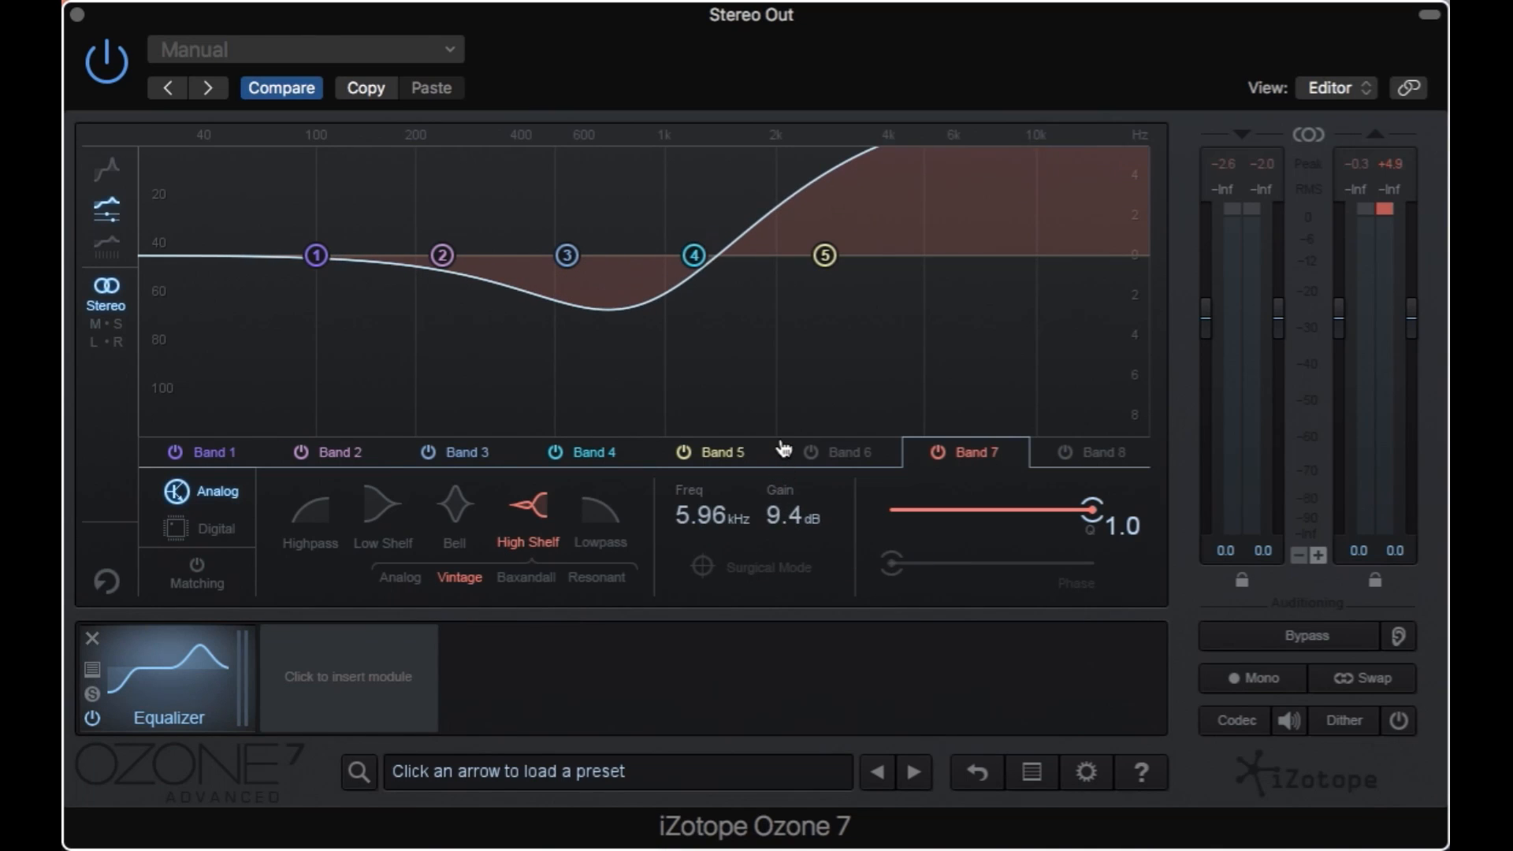
Compare band 7's four High Shelf variants during playback, settle on Baxandall and lower the gain to about 1.6 dB
left_click(399, 577)
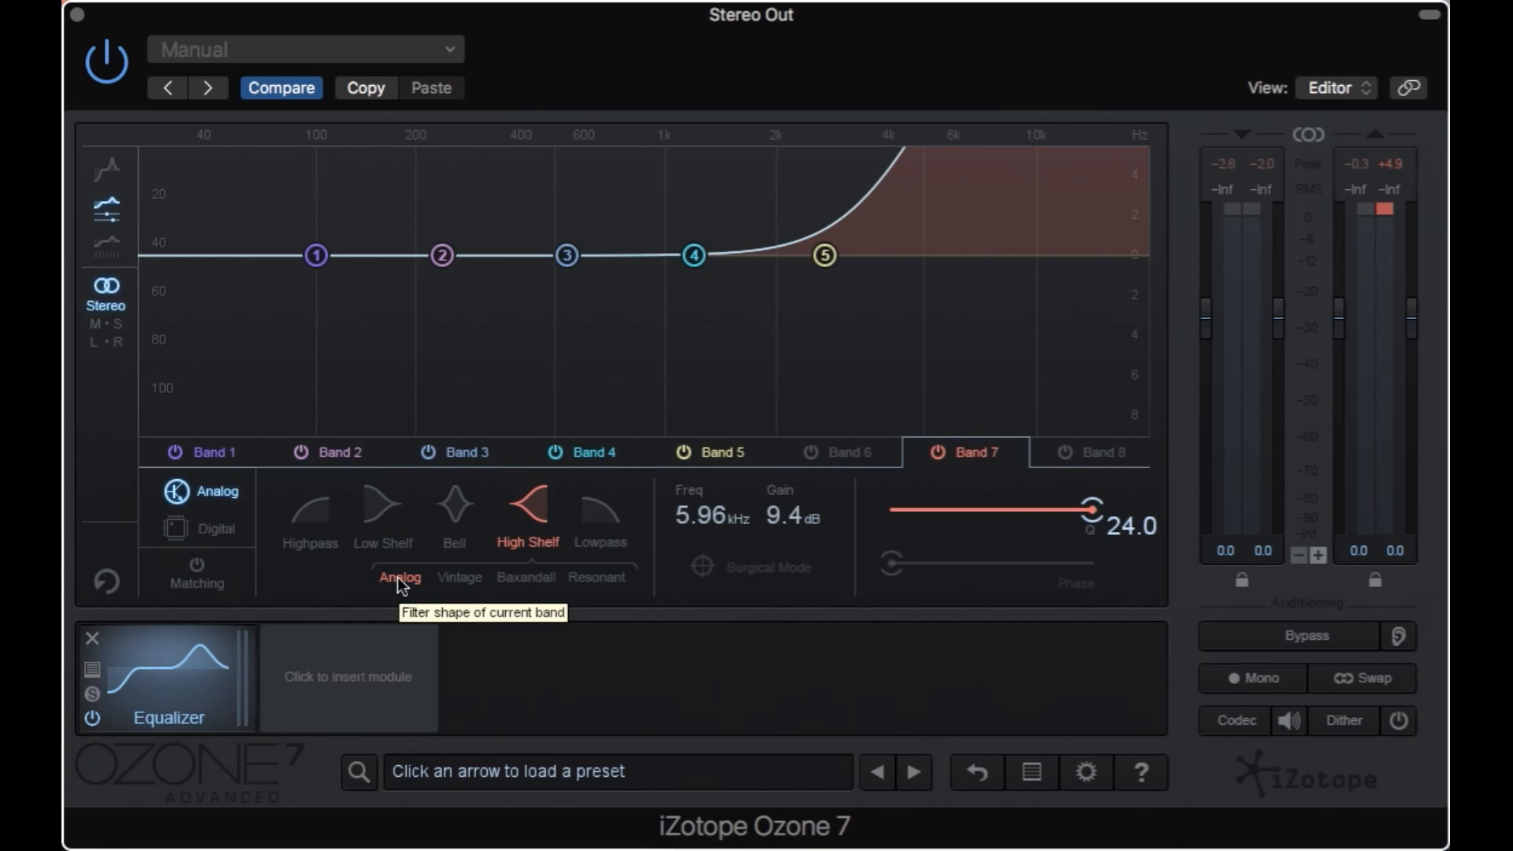
key("space")
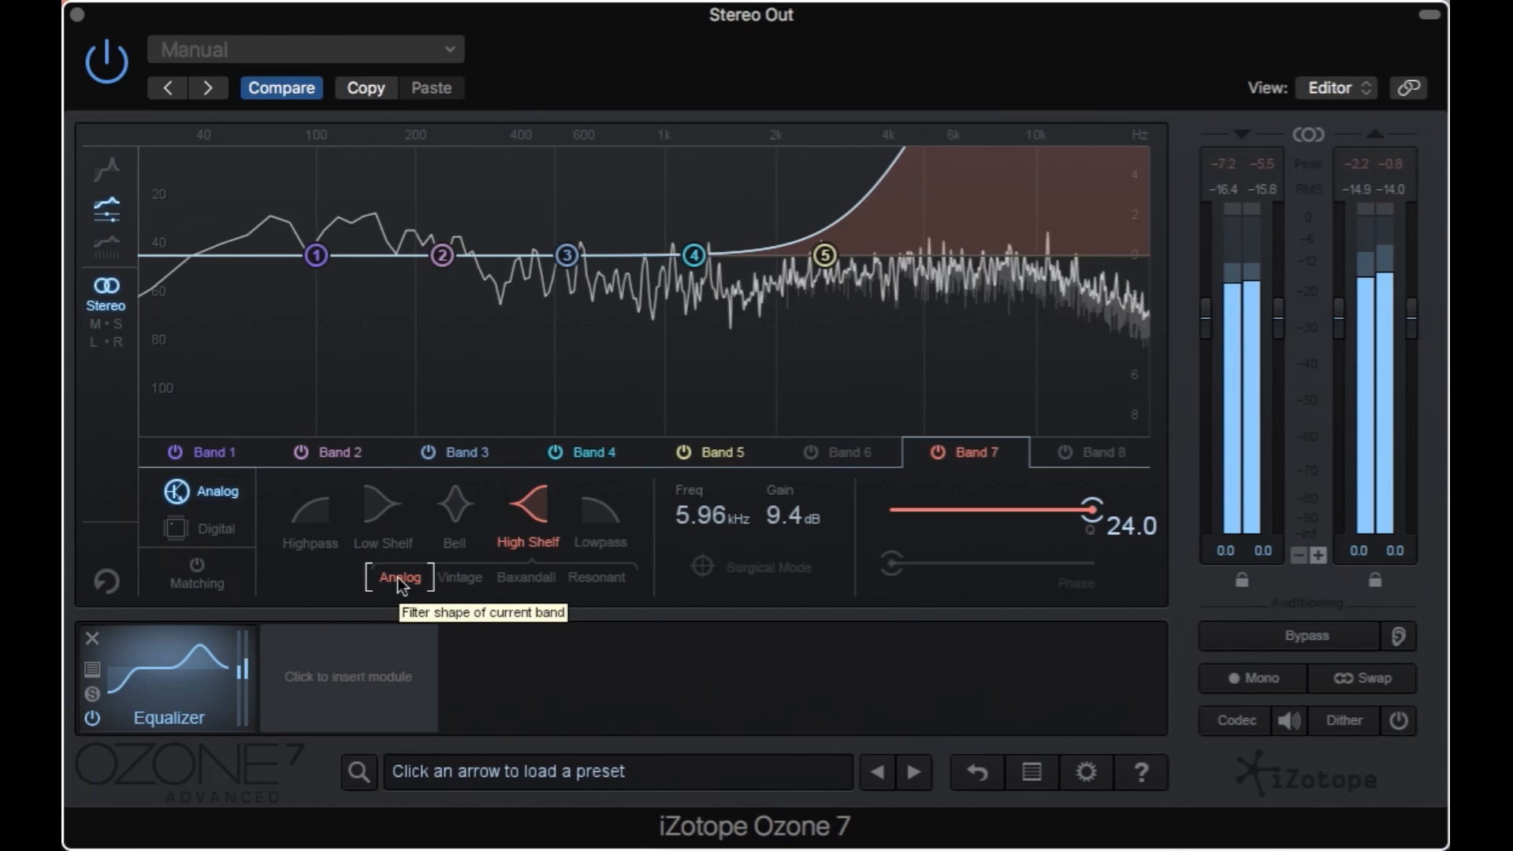
left_click(460, 580)
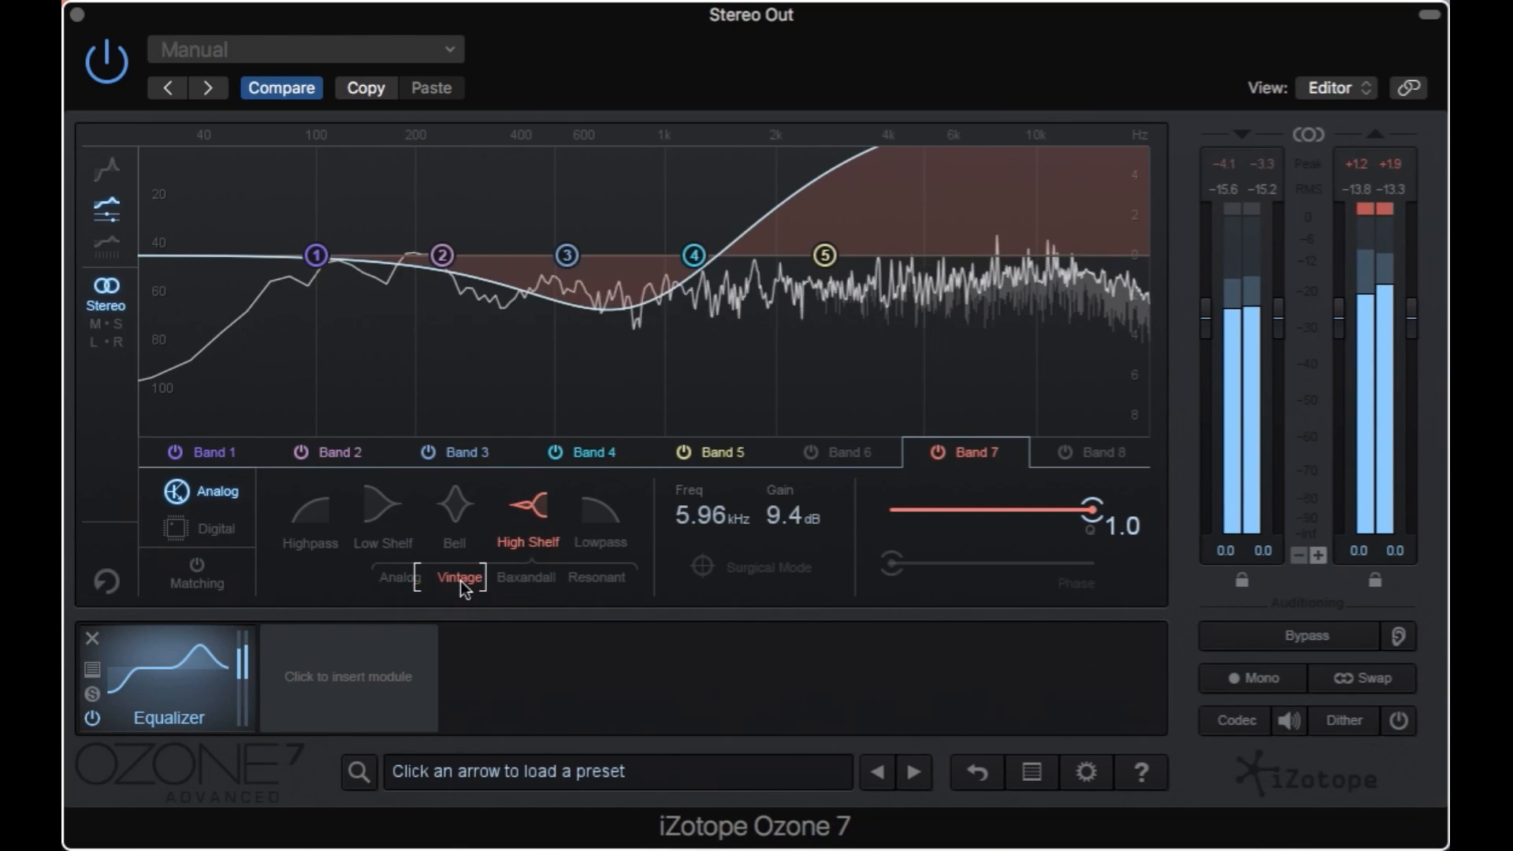
left_click(518, 579)
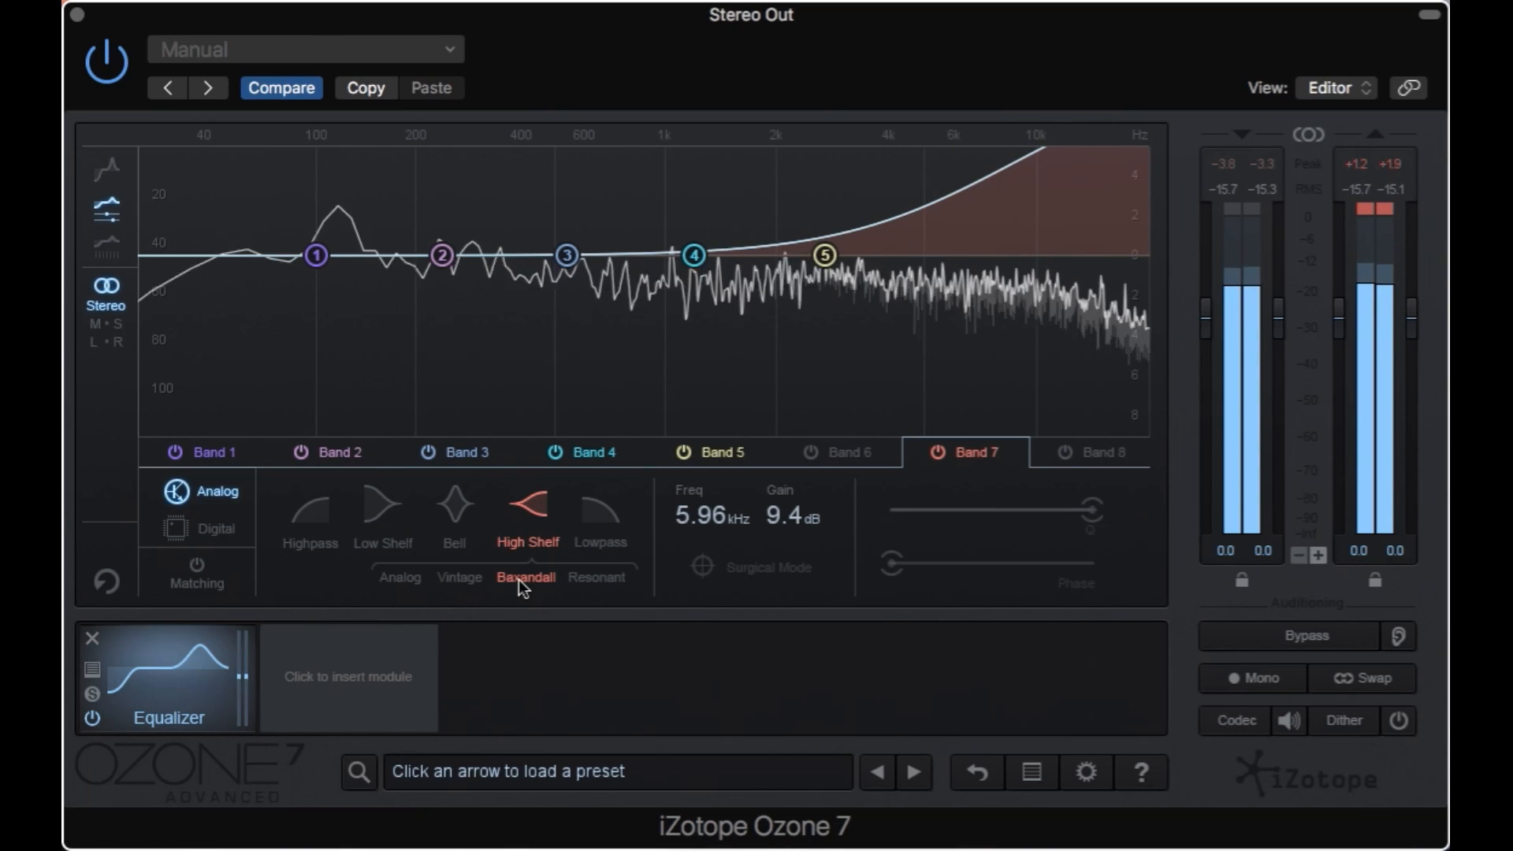
left_click(584, 578)
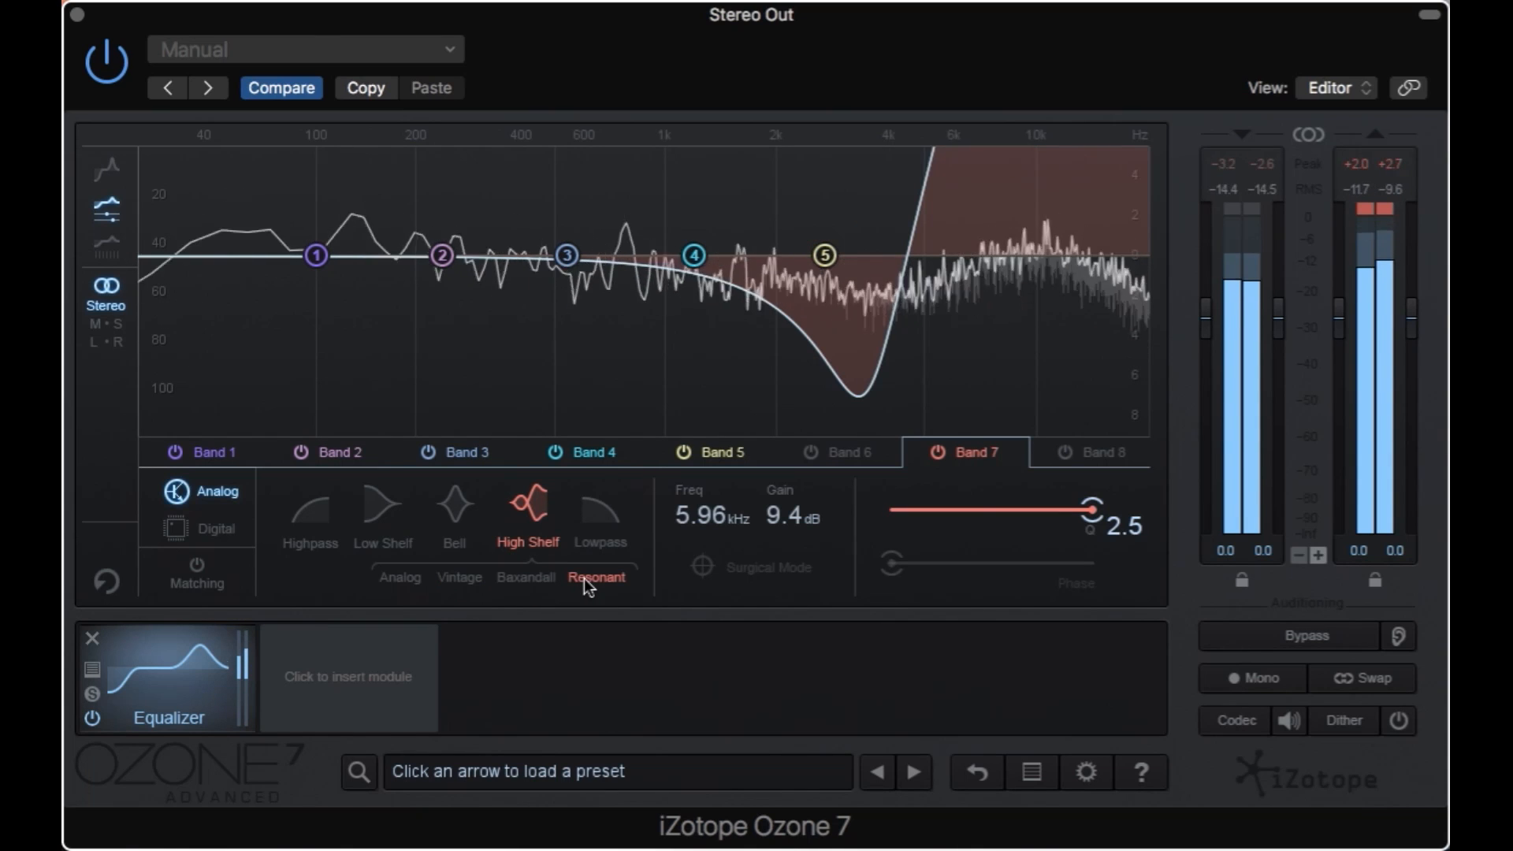
left_click(471, 581)
left_click(517, 580)
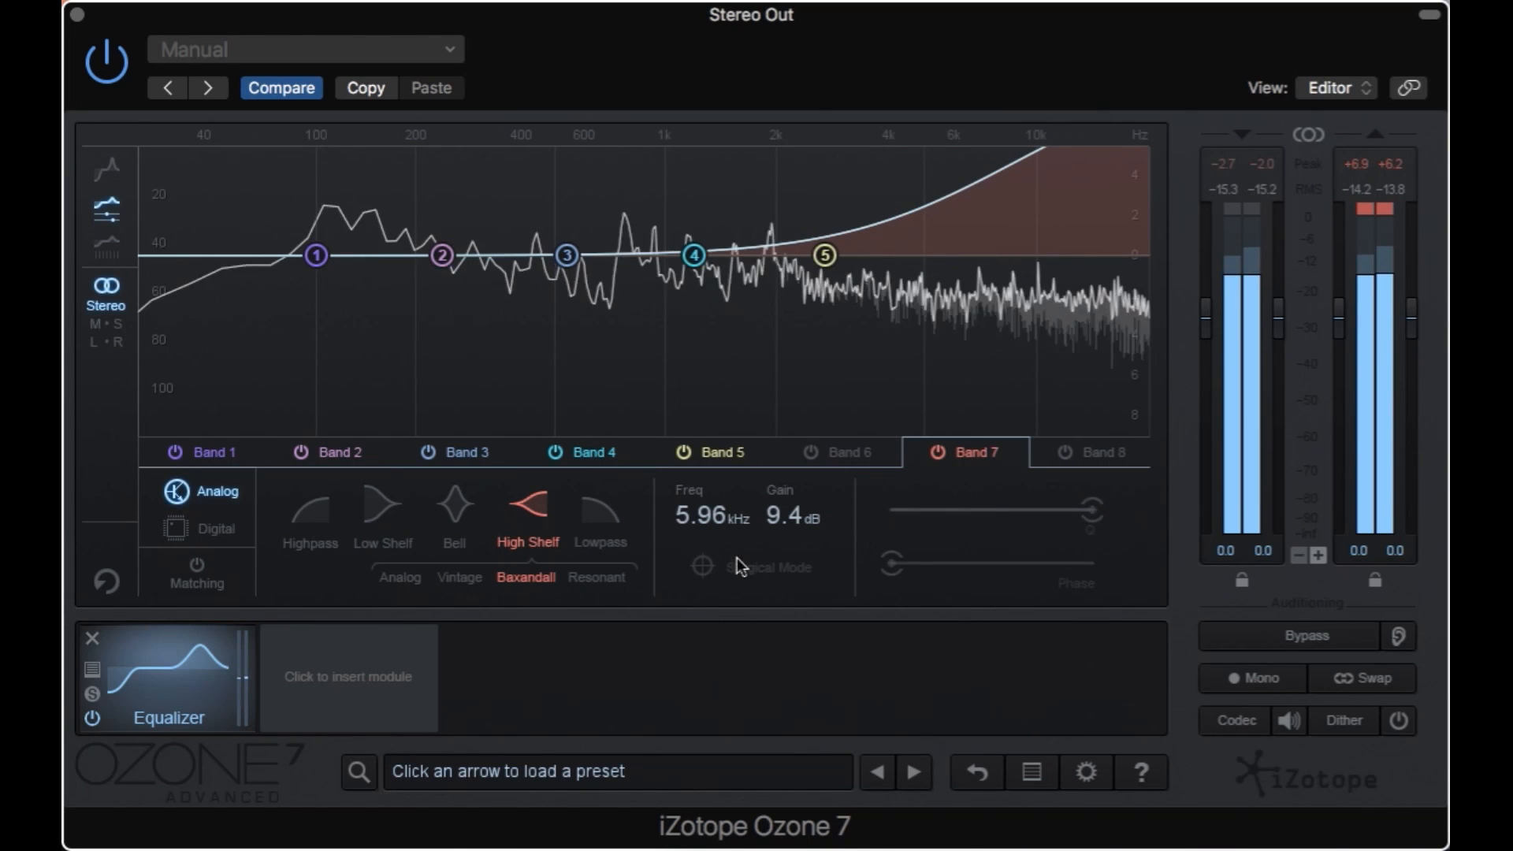
left_click_drag(773, 525, 755, 583)
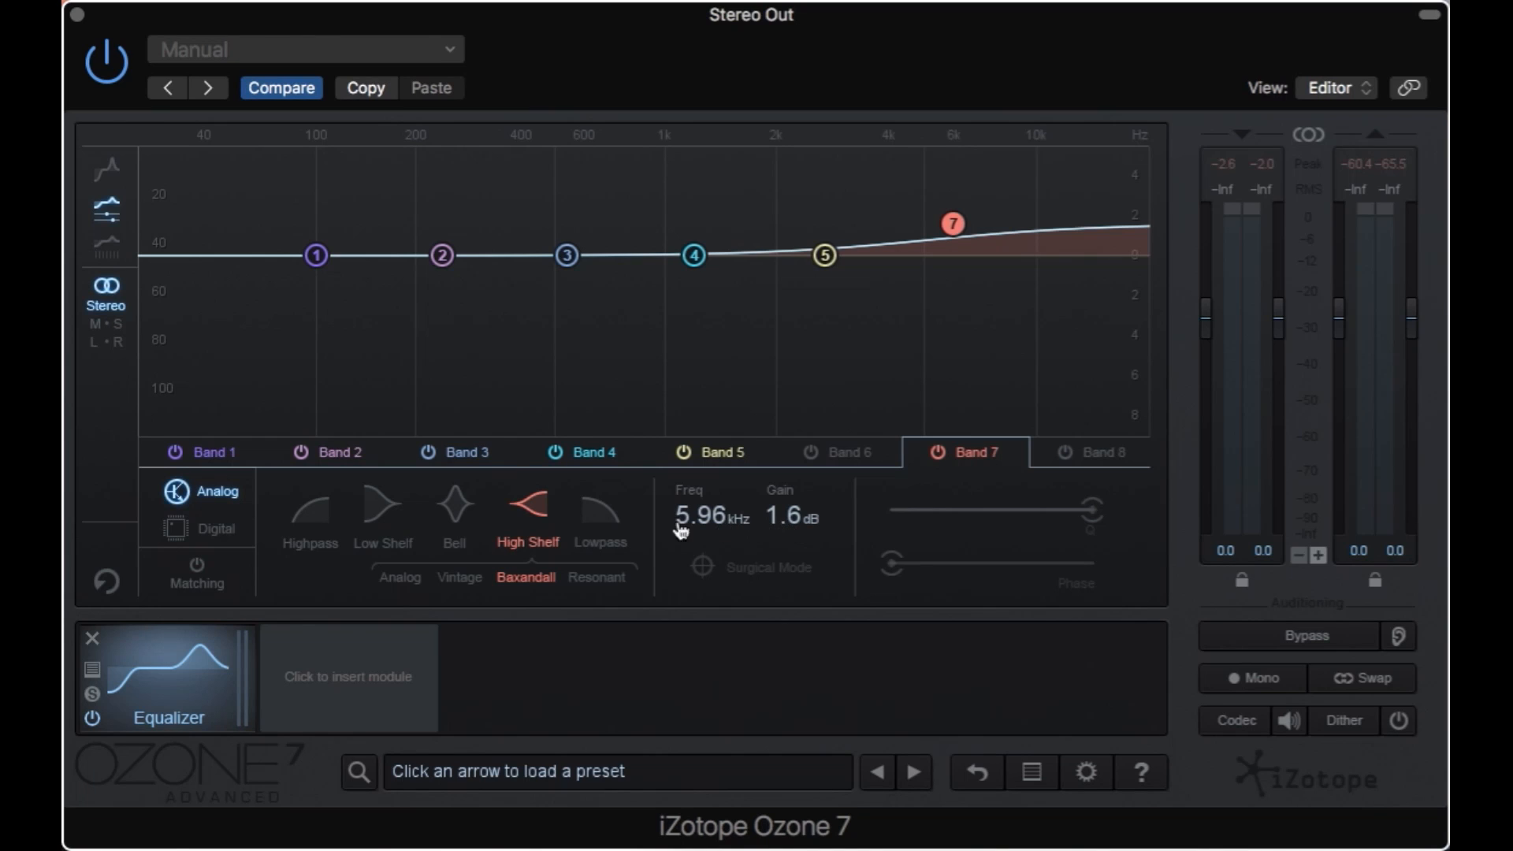
Change band 1 to a Highpass filter and go through its Flat, Resonant and Brickwall variants, ending on Brickwall
left_click(213, 455)
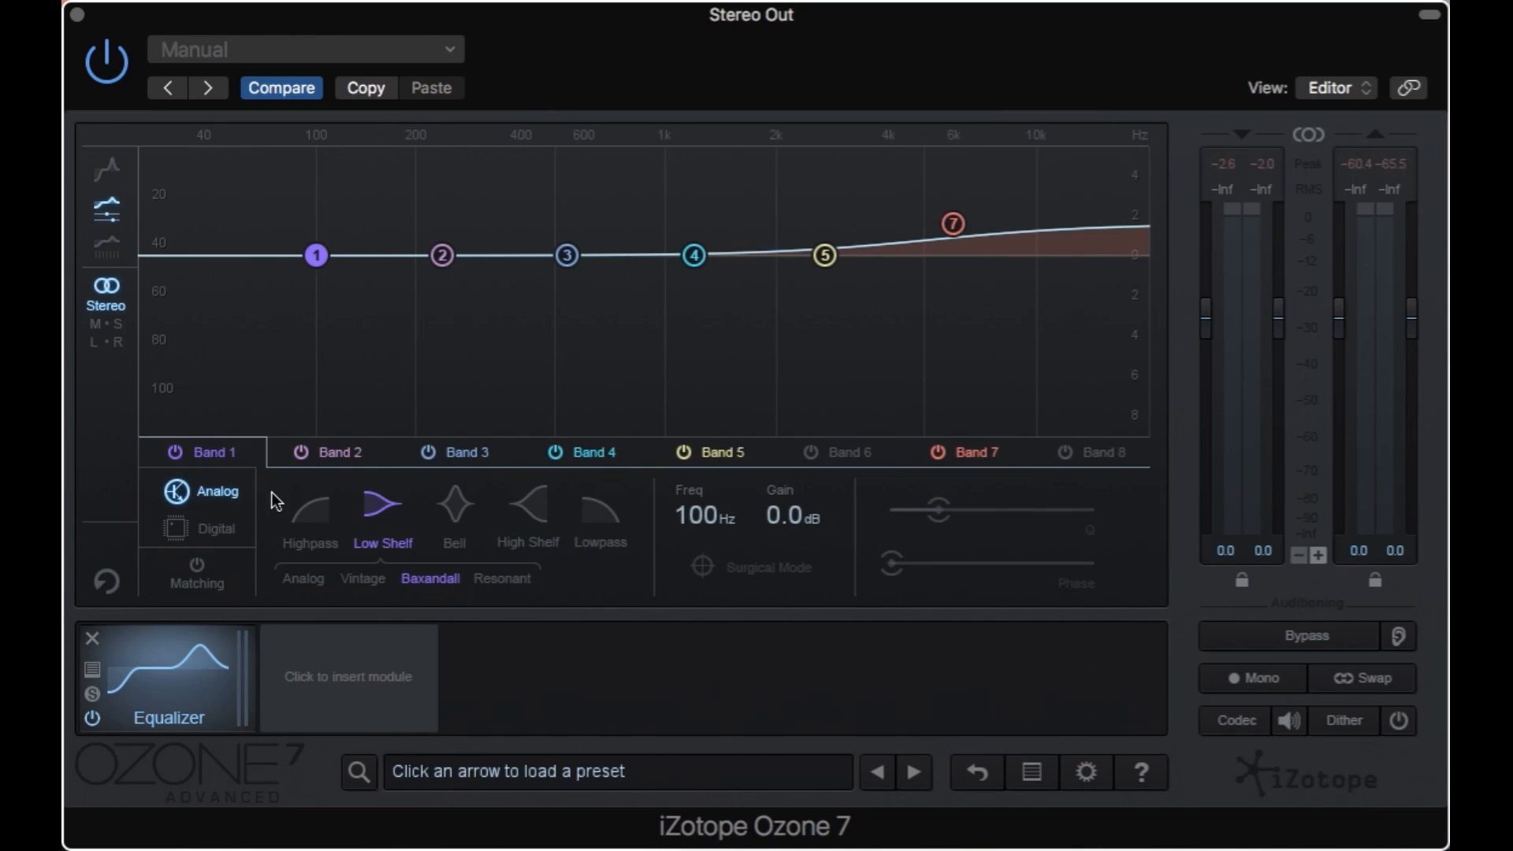
left_click(308, 520)
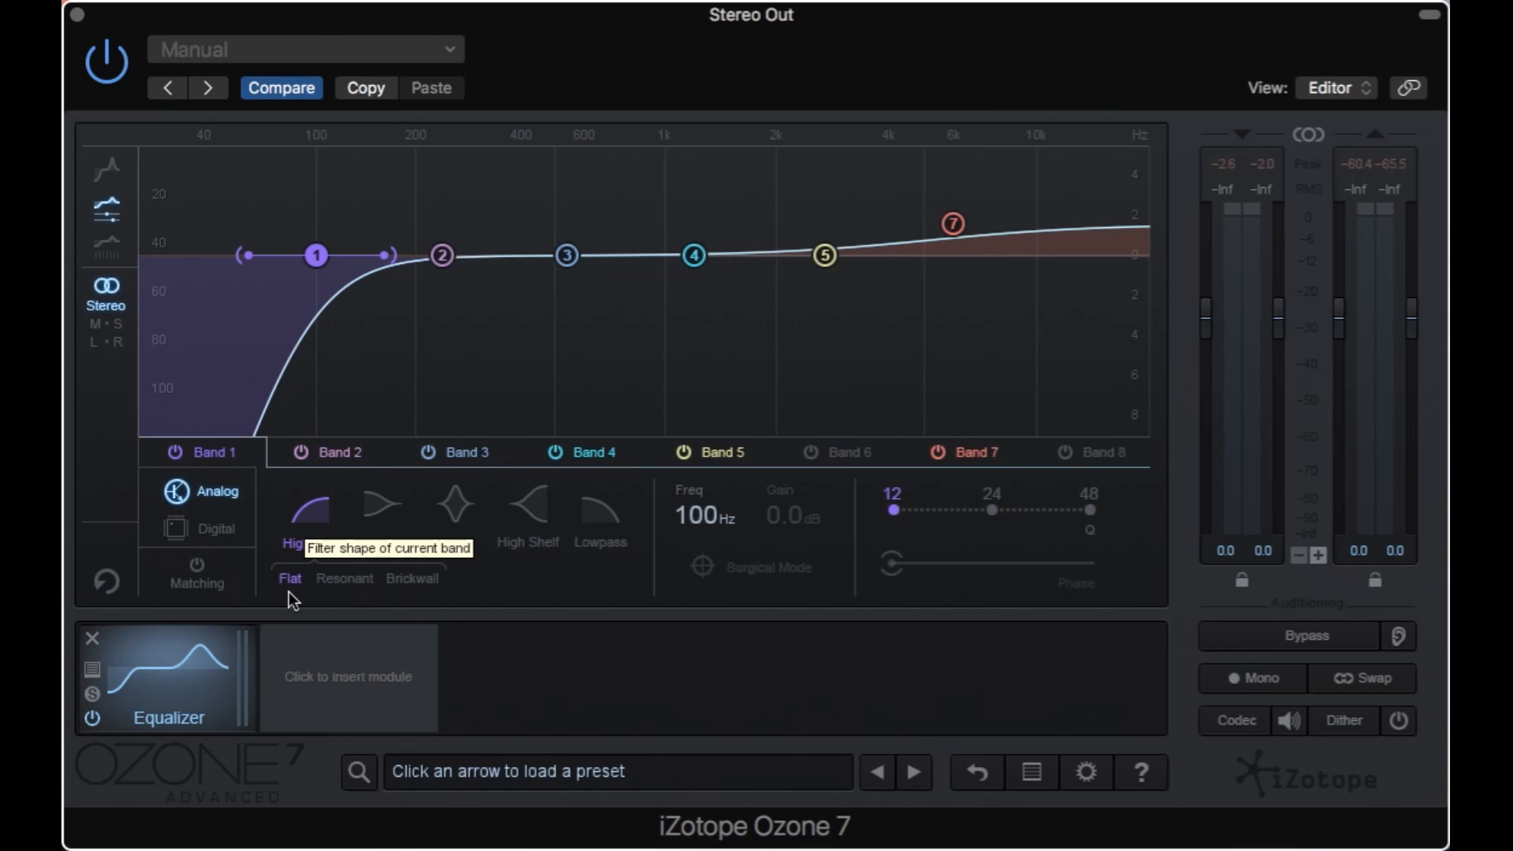
left_click(356, 578)
left_click(418, 582)
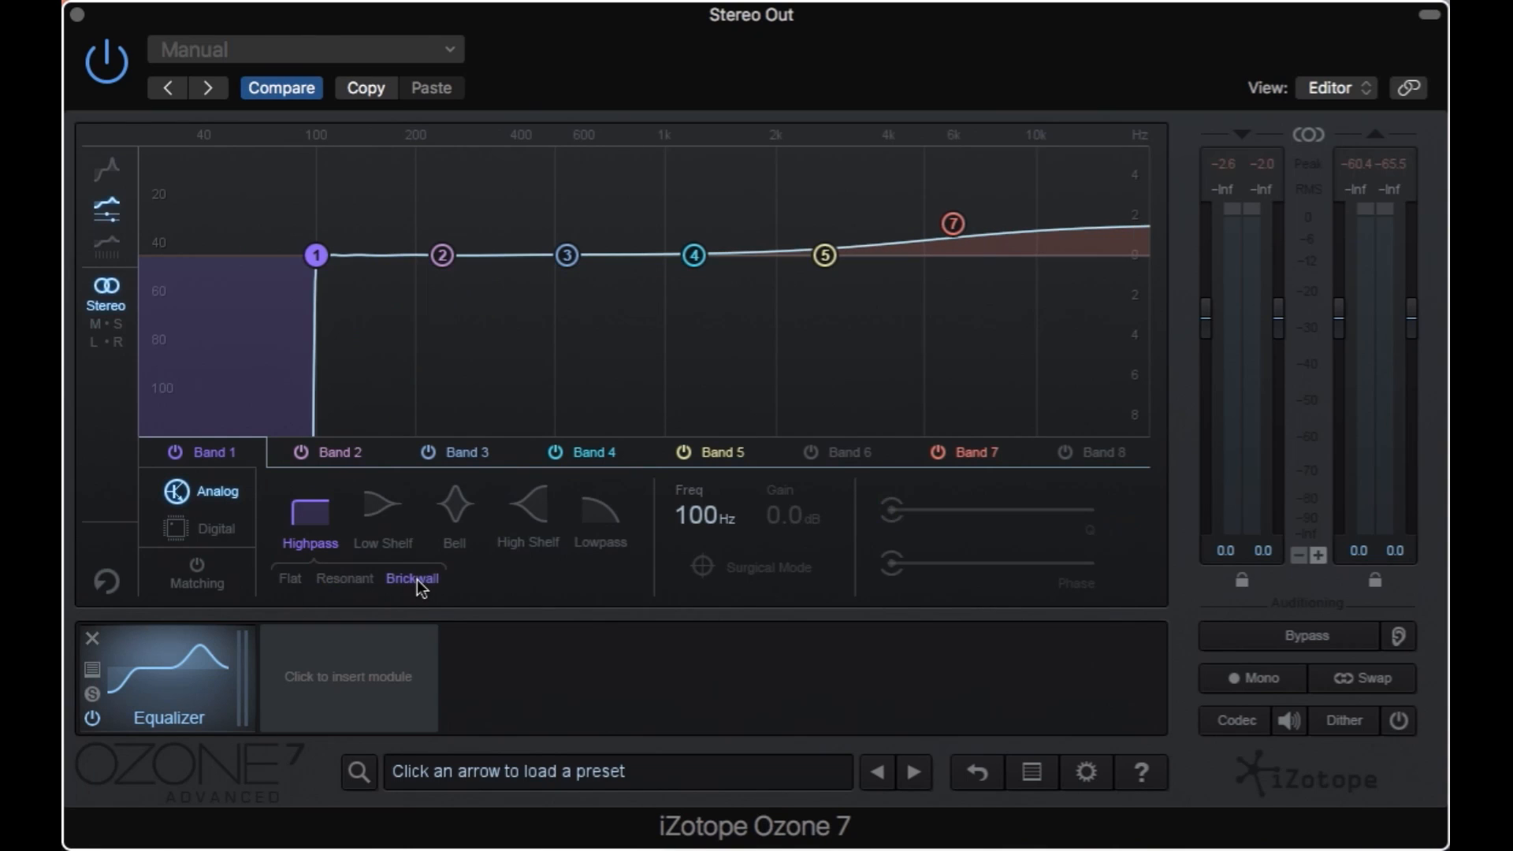
Switch band 1 to the Flat highpass, compare slopes 12, 24 and 48, and position it at about 94.5 Hz with slope 48
left_click(288, 578)
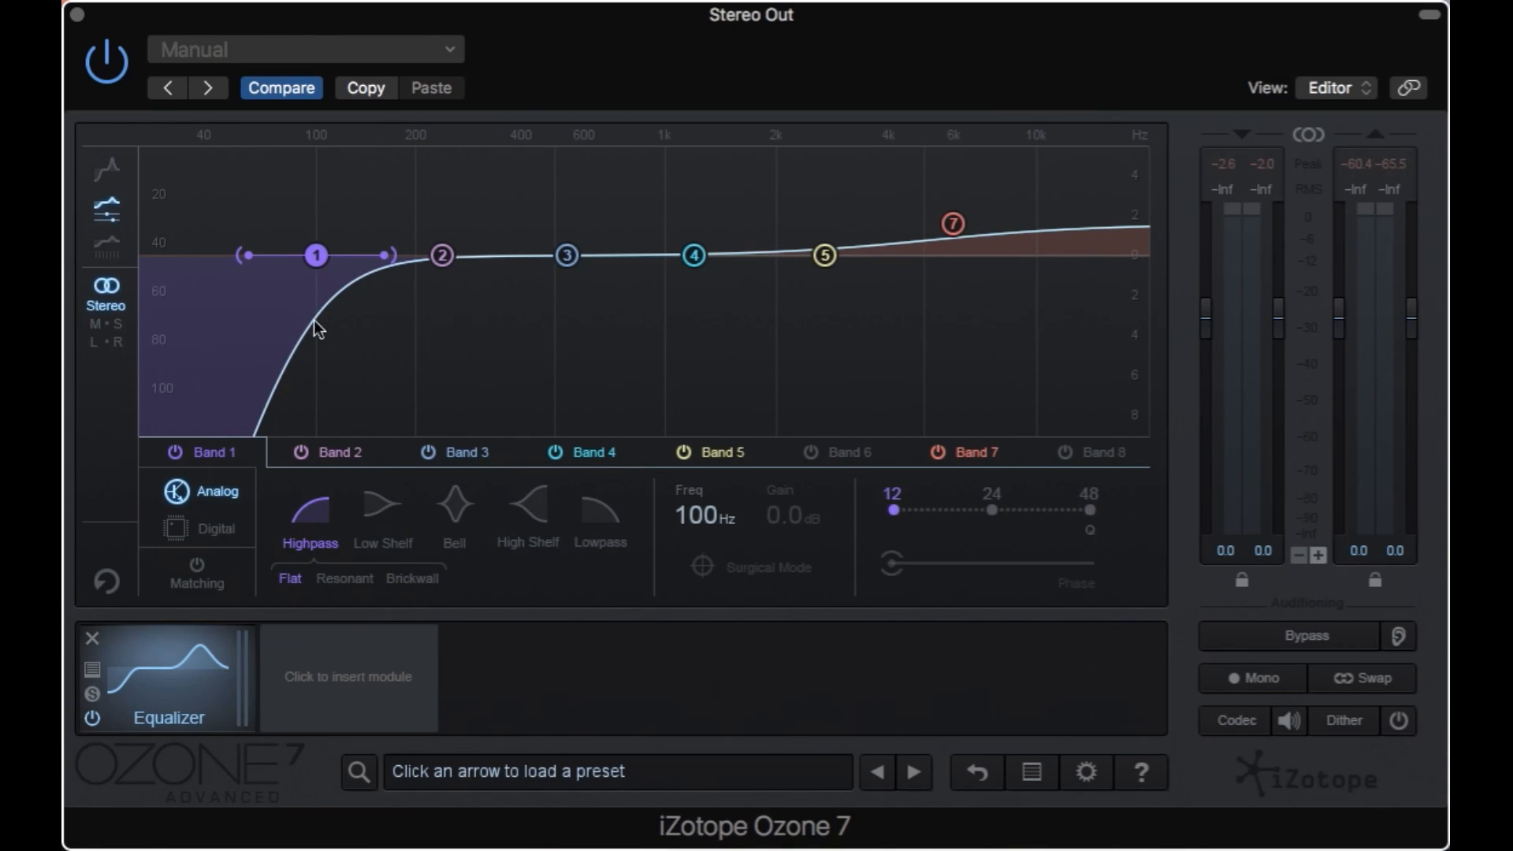
left_click_drag(319, 255, 272, 258)
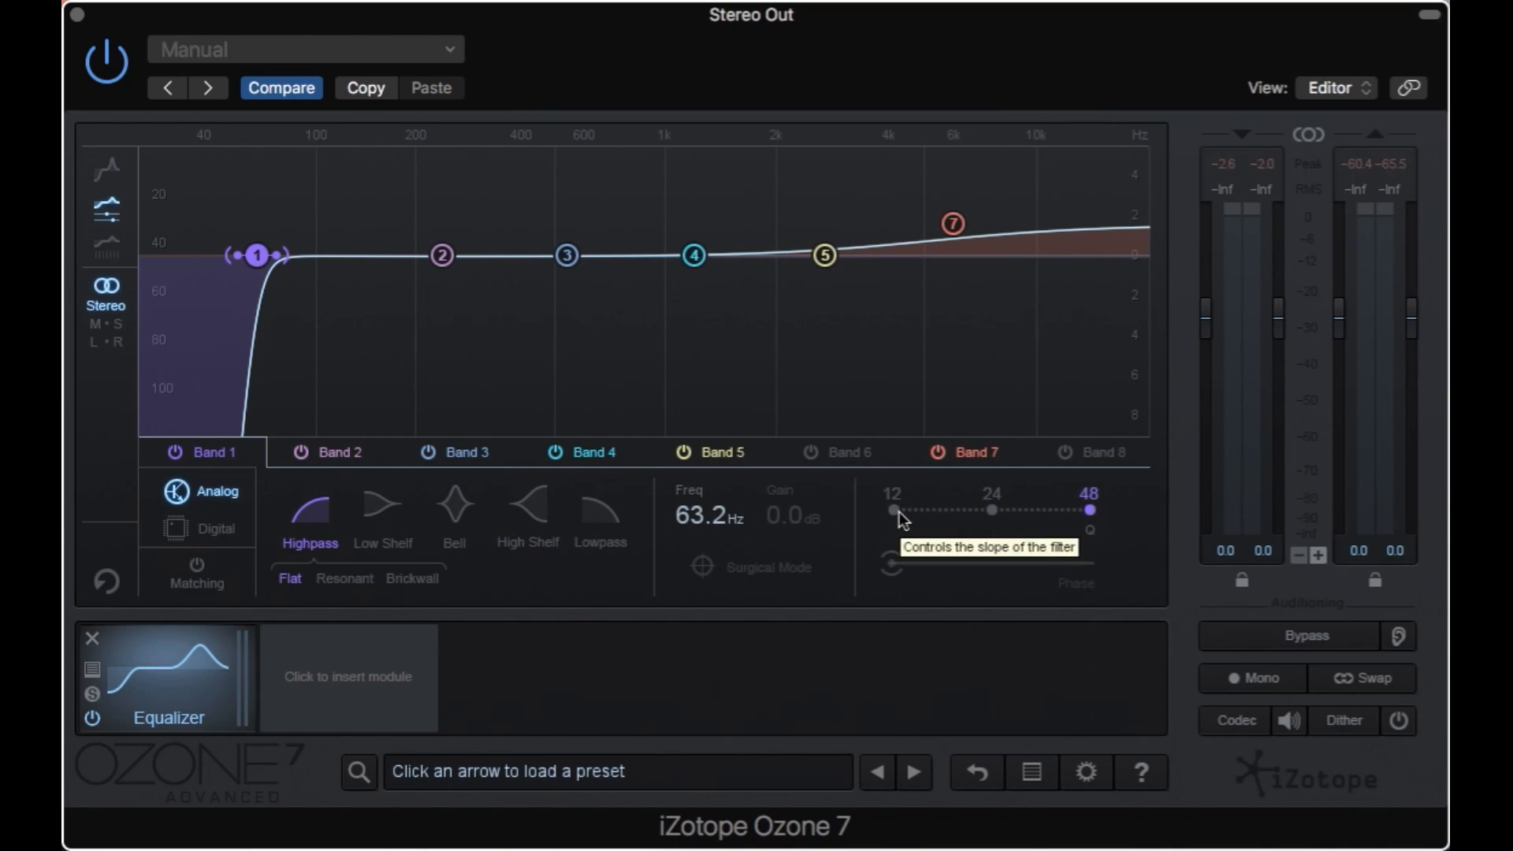
left_click(900, 512)
left_click(993, 511)
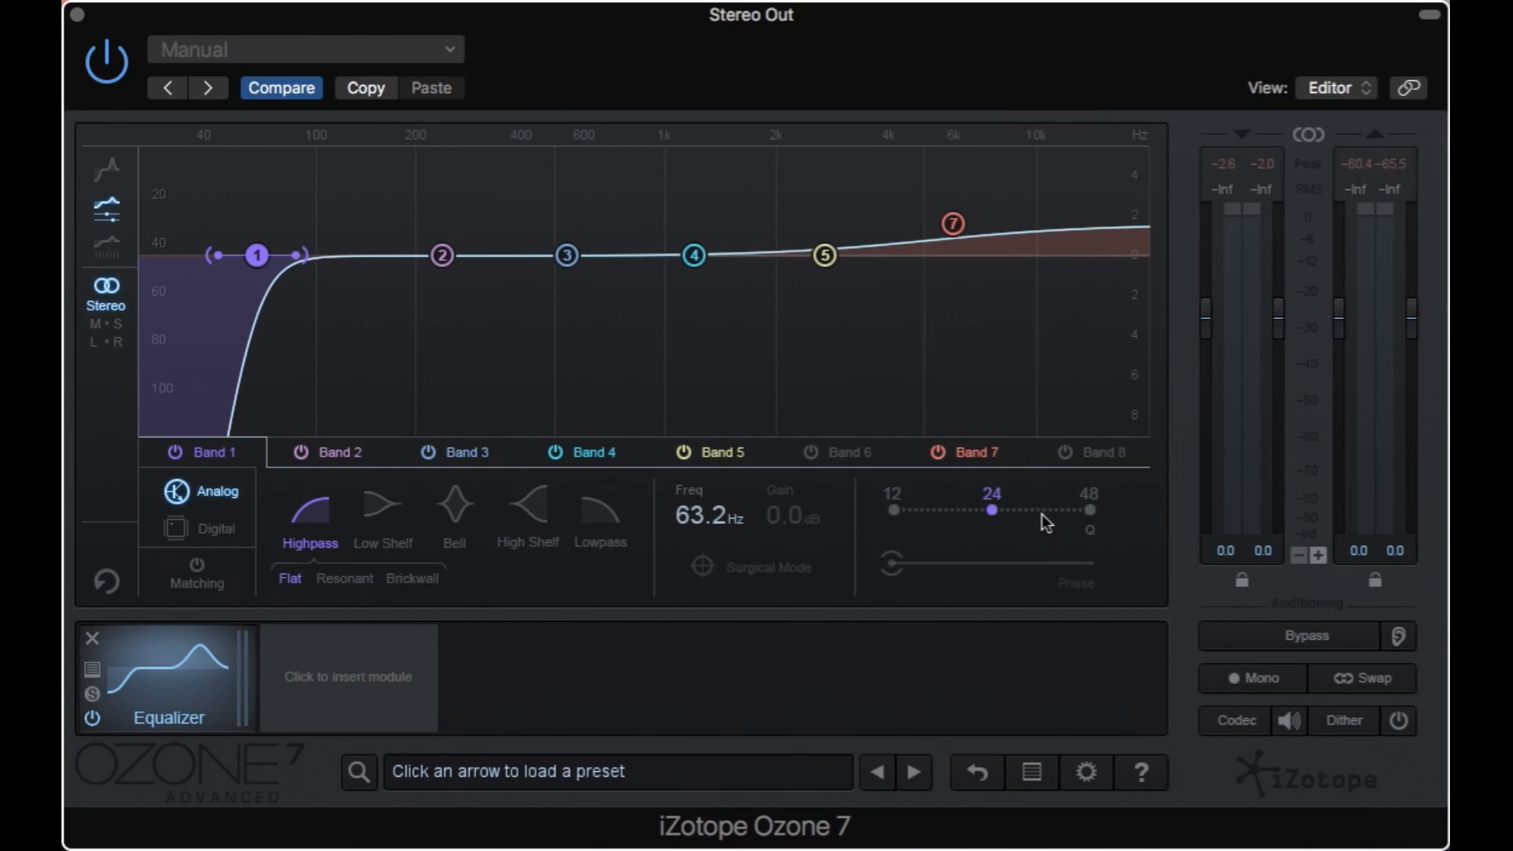
left_click(1090, 511)
left_click_drag(254, 257, 311, 344)
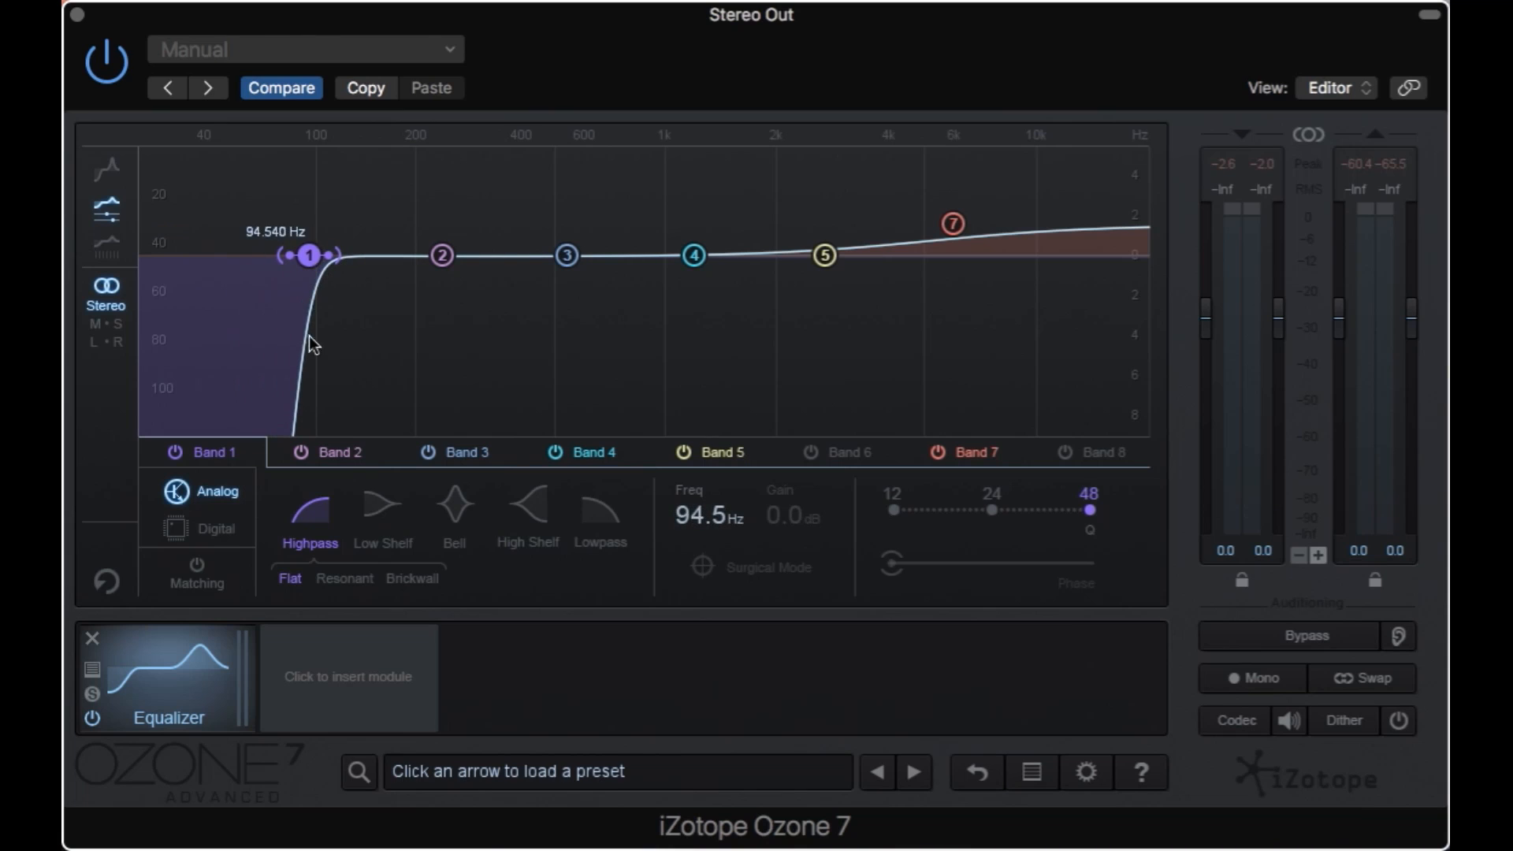
Sweep band 1 with the Resonant highpass down to about 26.6 Hz, and with the Brickwall variant up to about 365 Hz
left_click(359, 578)
left_click_drag(330, 258, 222, 380)
left_click(410, 579)
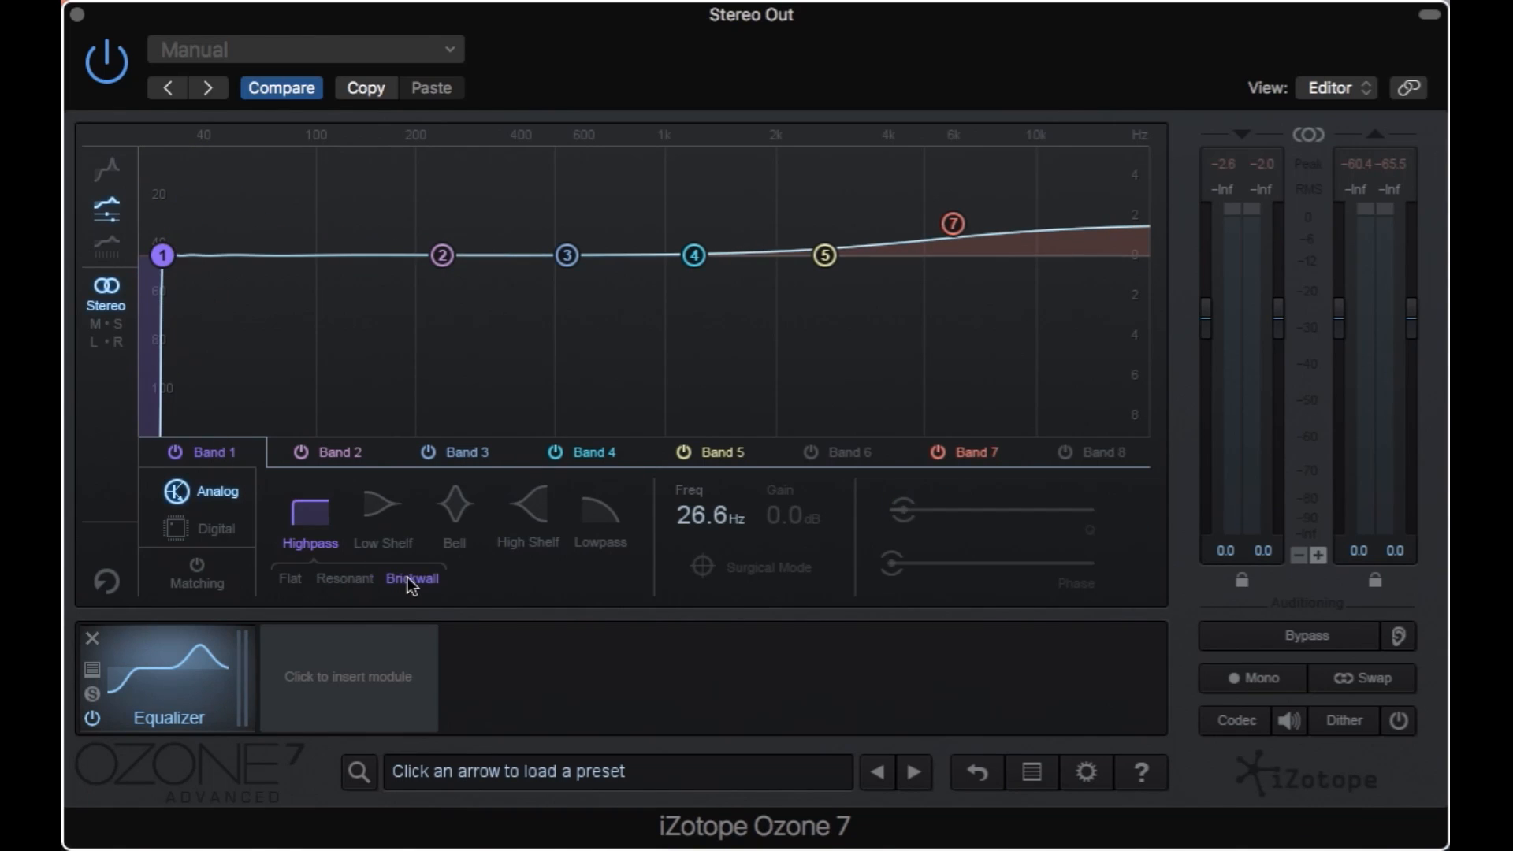
left_click_drag(168, 260, 509, 262)
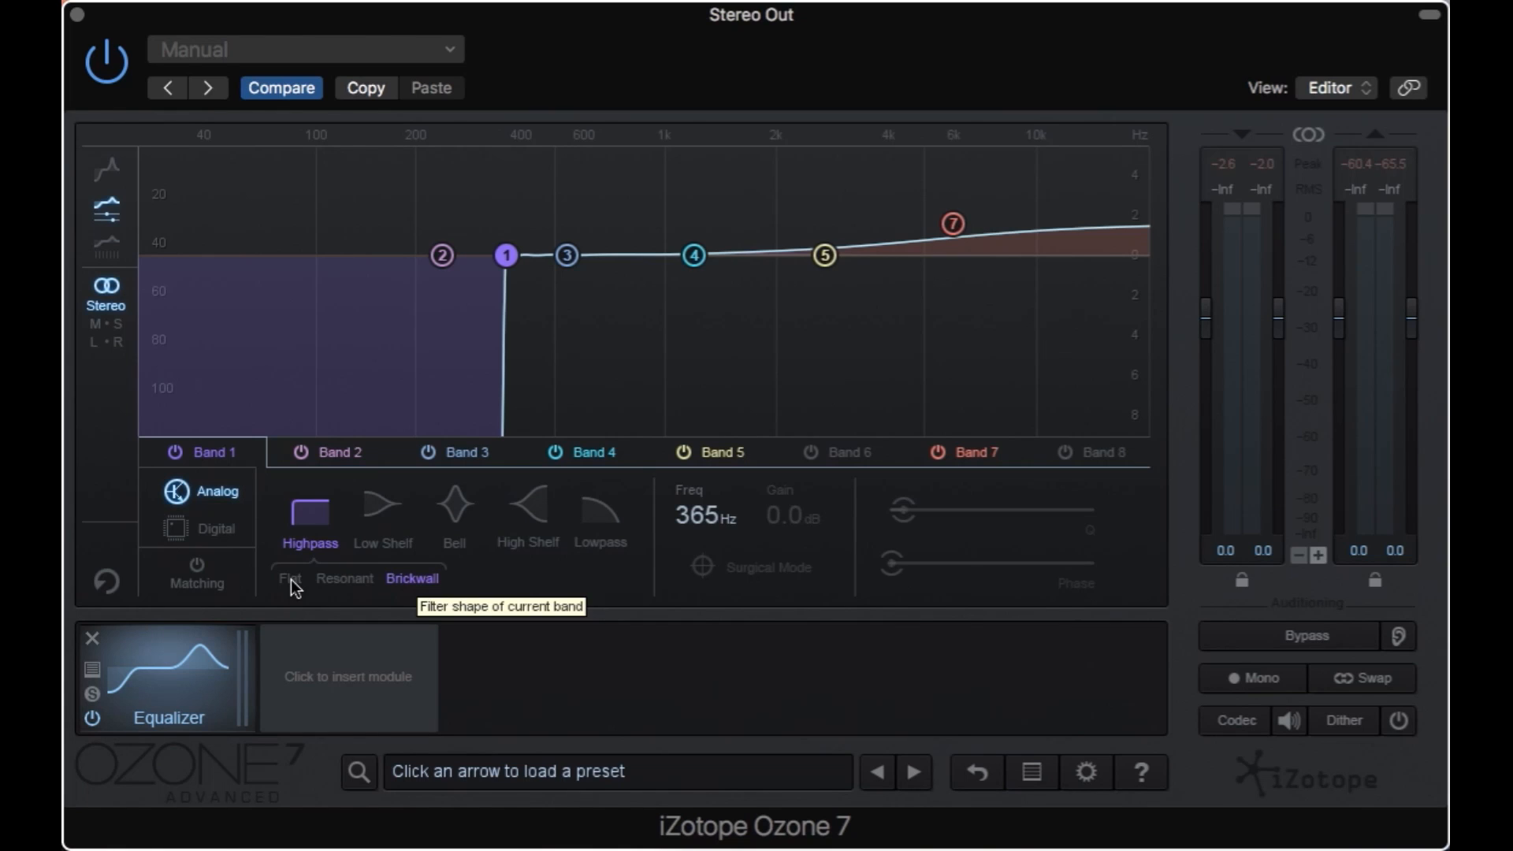
Set band 1's frequency to 200 Hz and compare Flat, Resonant with a Q of about 1.3, and Brickwall, ending on Flat
double_click(710, 508)
type("200")
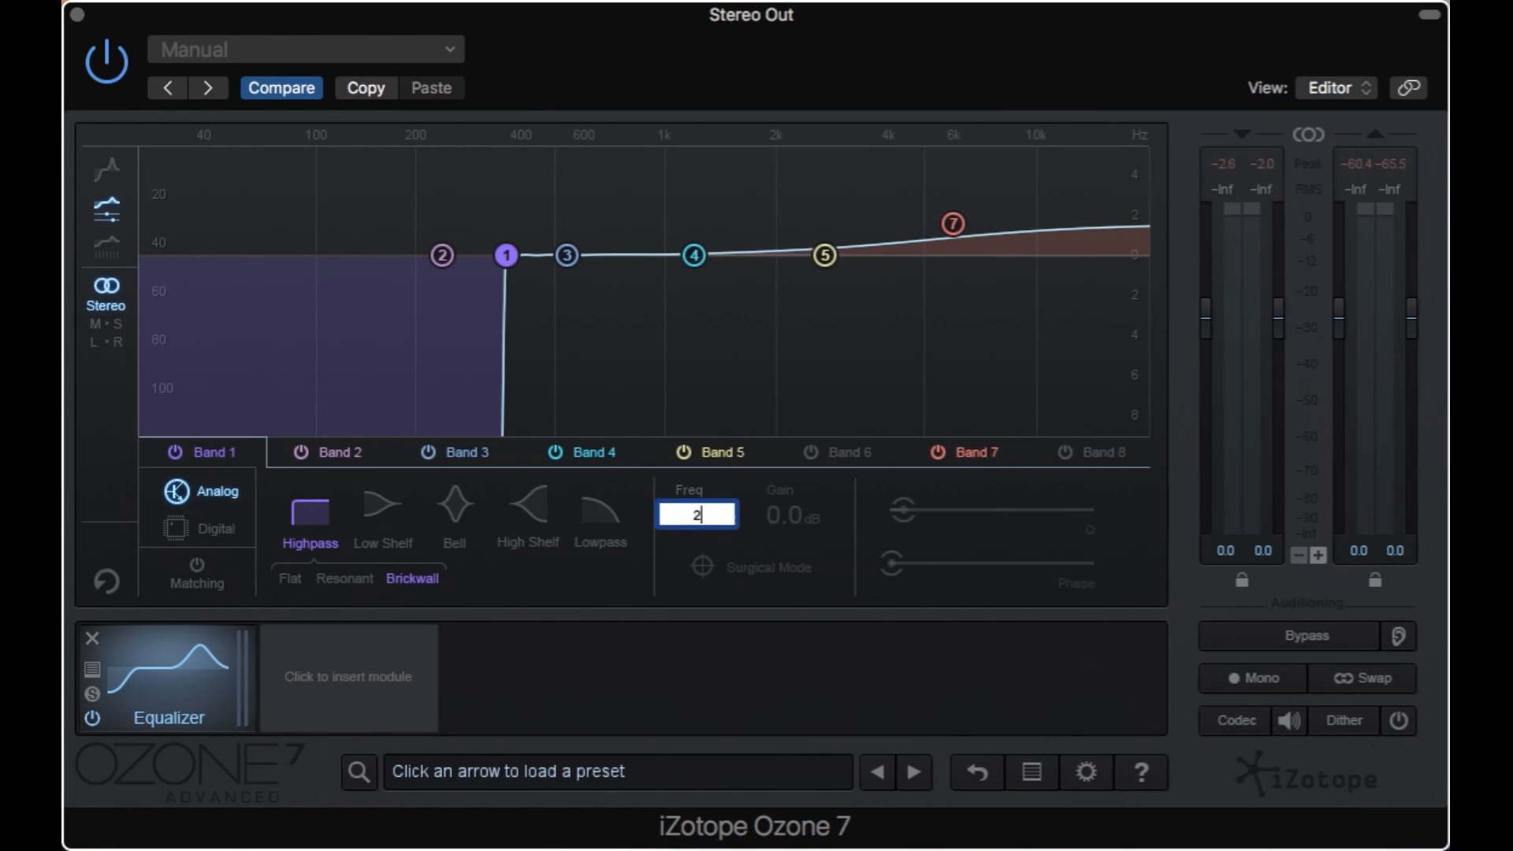
key("Return")
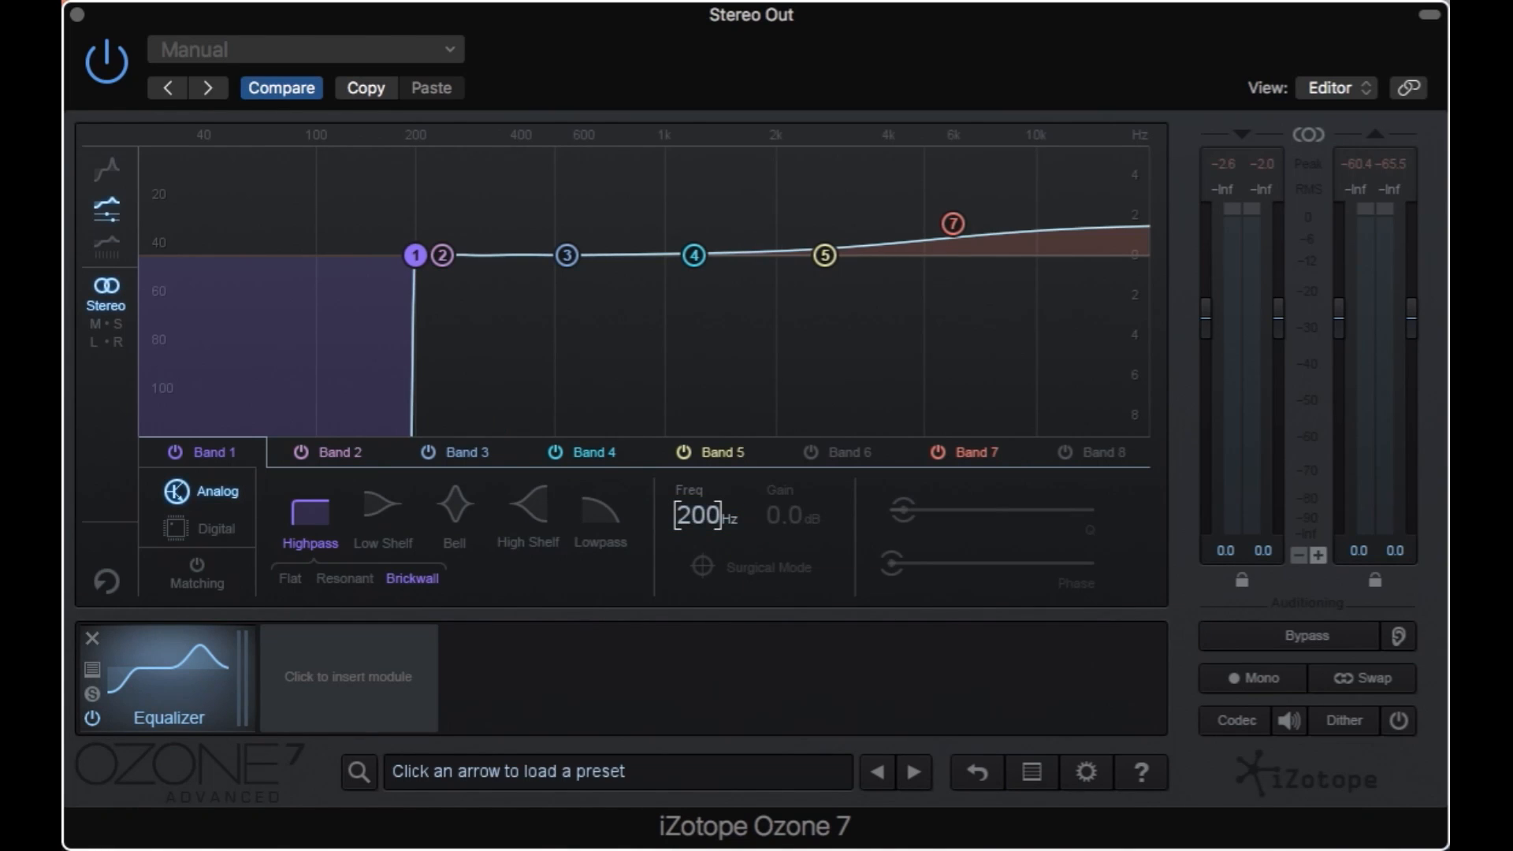
left_click(292, 578)
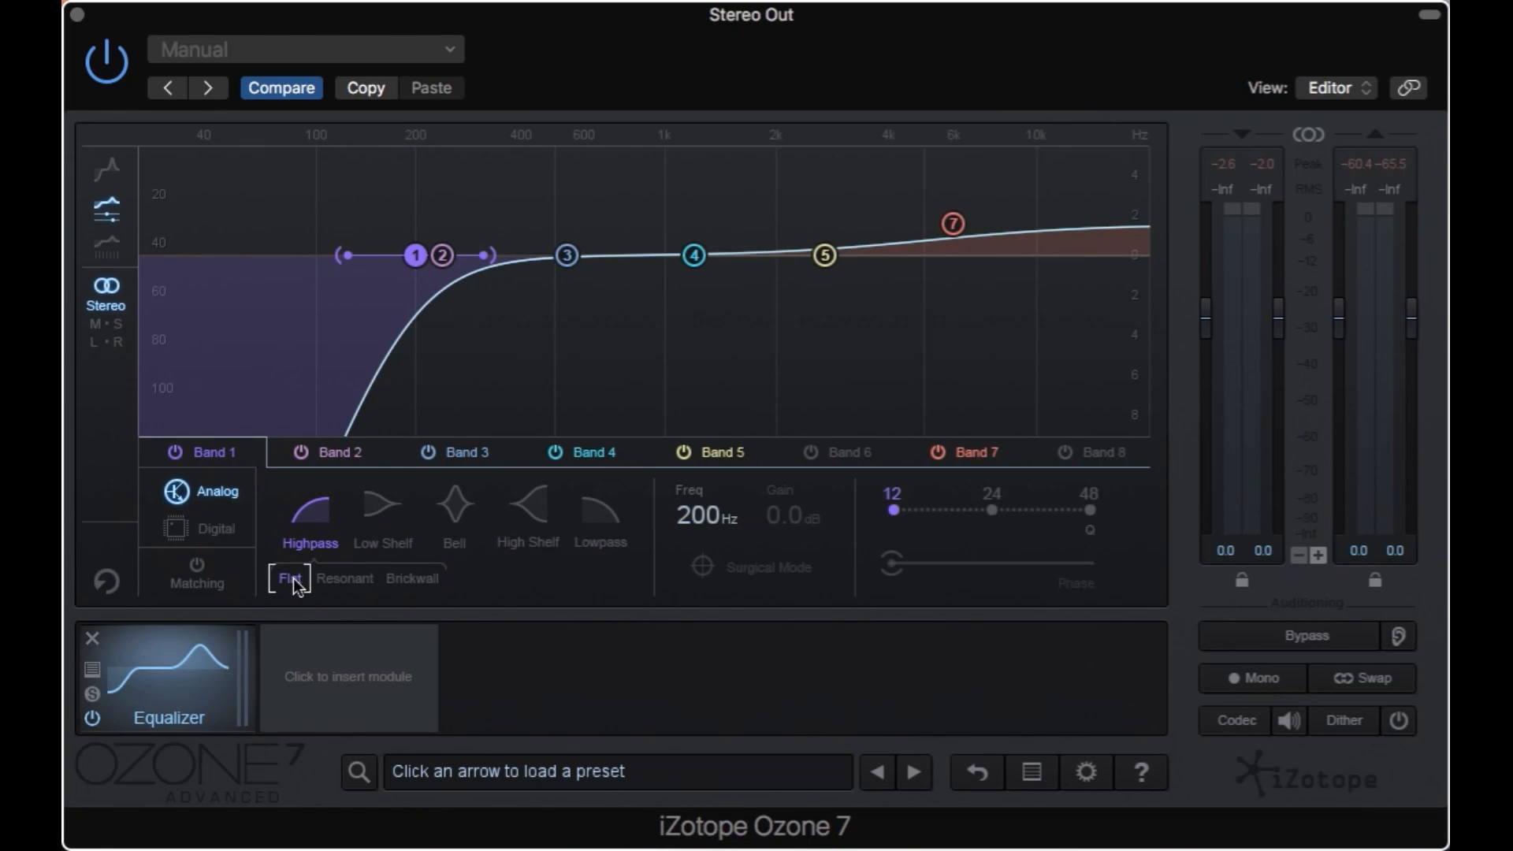
left_click(341, 578)
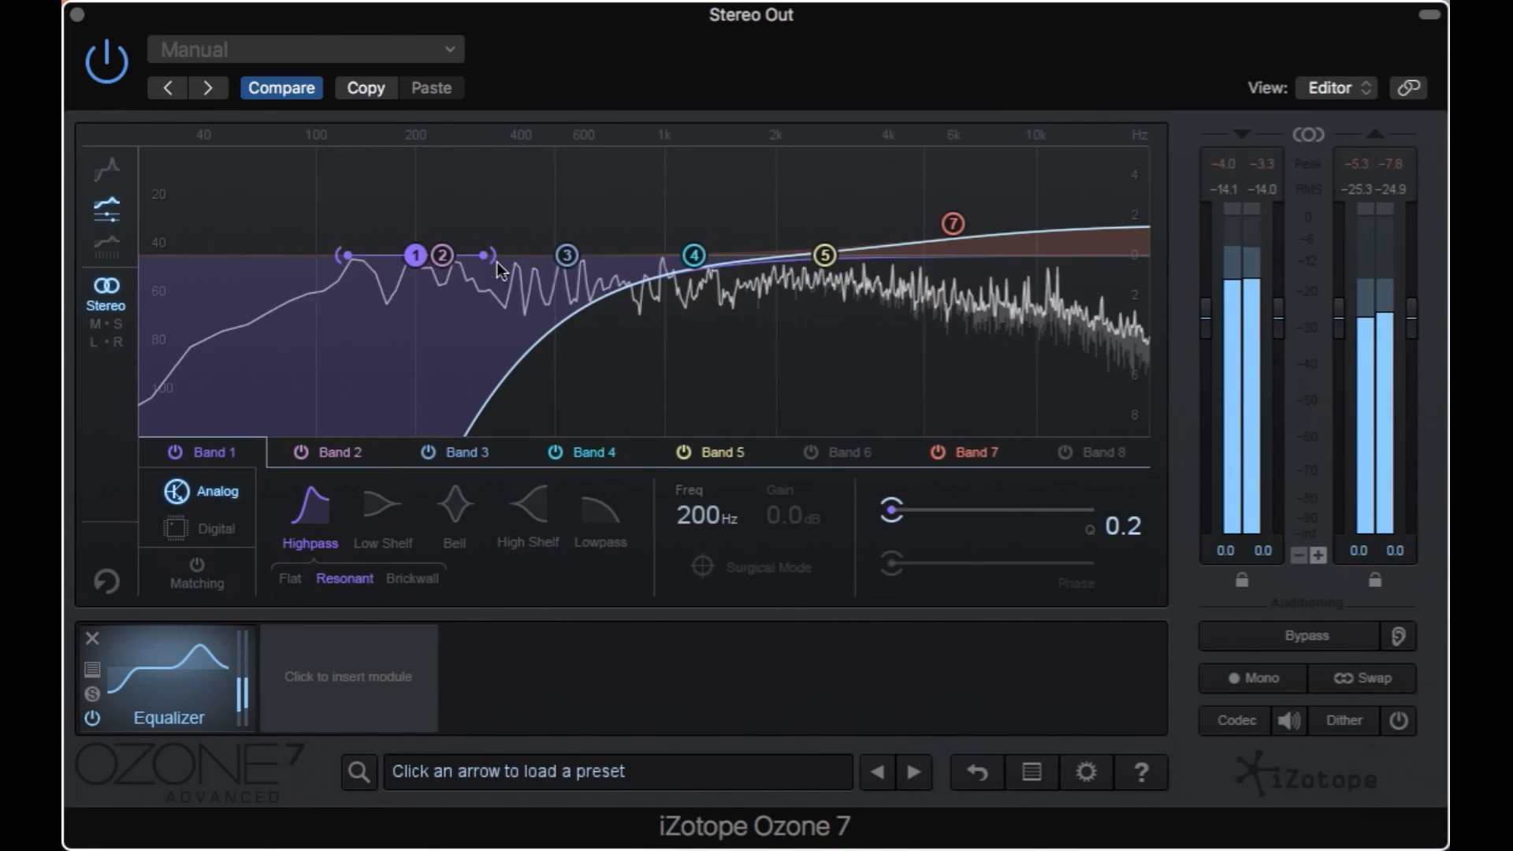
left_click_drag(486, 252, 471, 254)
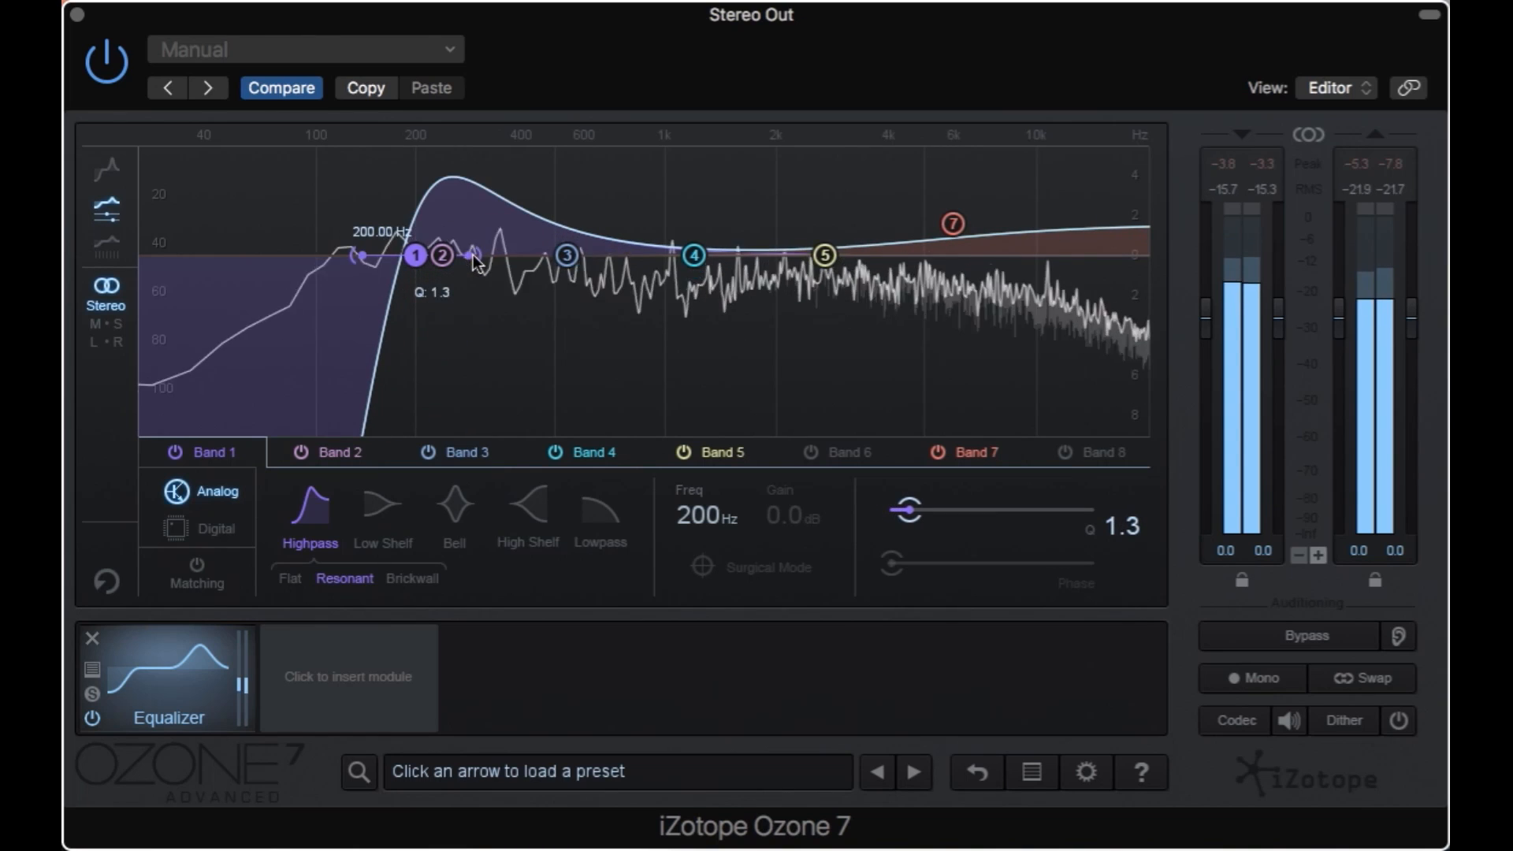
left_click(409, 579)
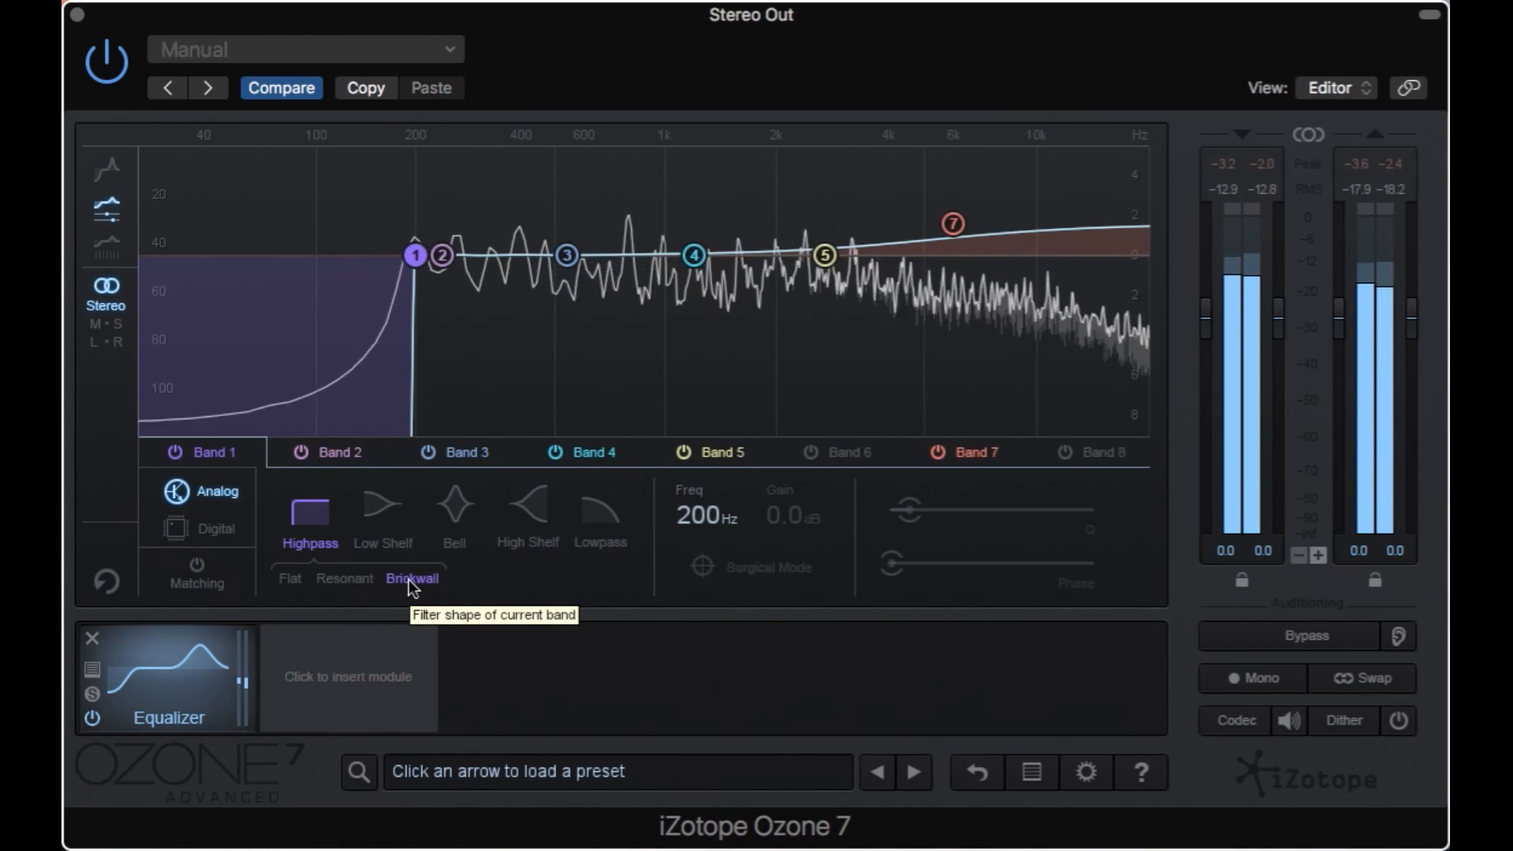
left_click(283, 579)
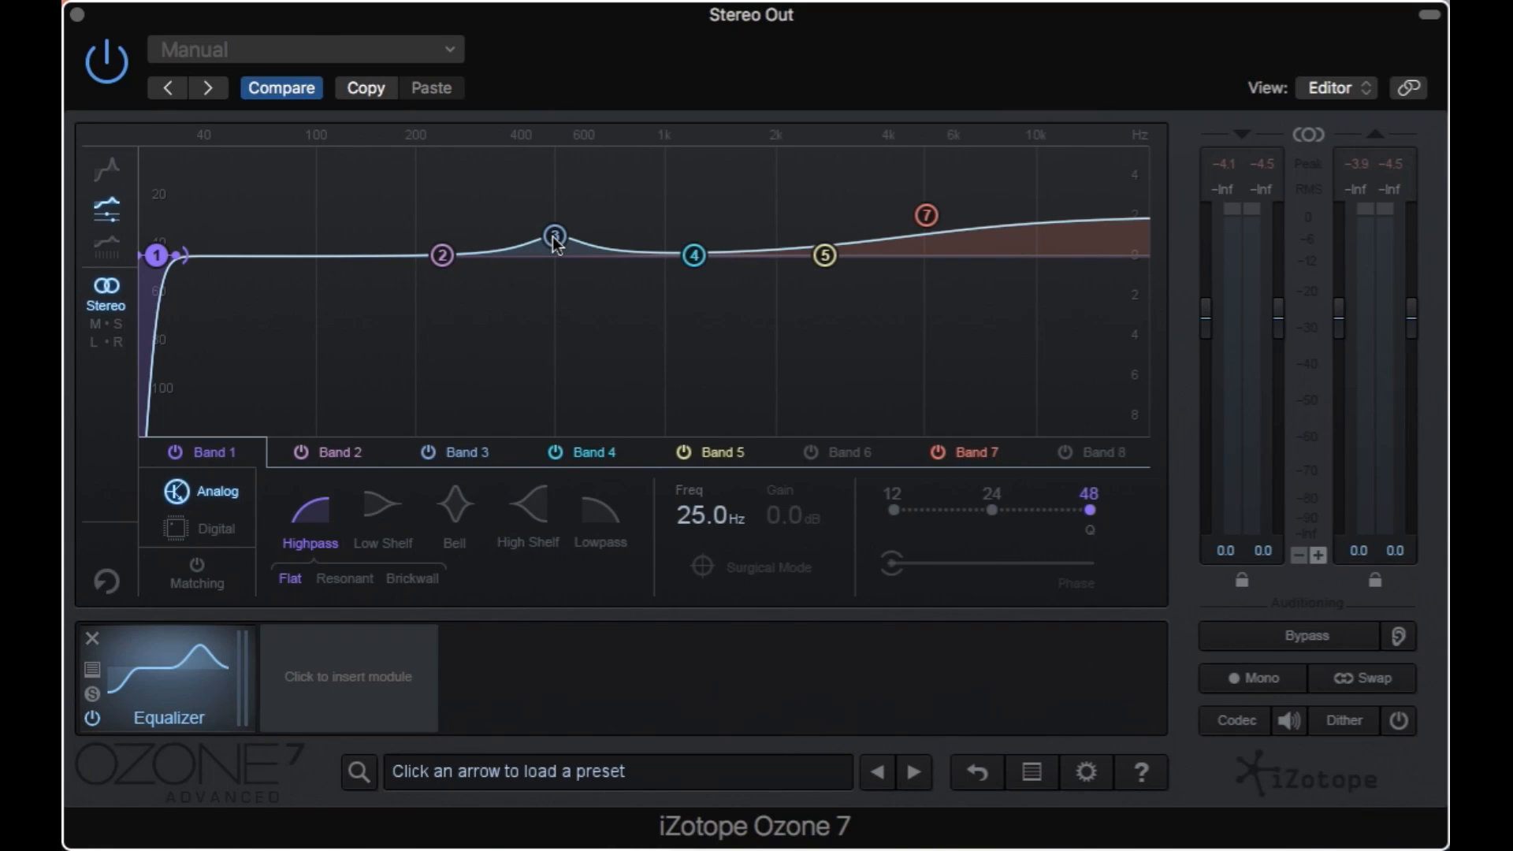
Inspect the settings of bands 7 and 3, and compare the playback with the Equalizer module bypassed and active
left_click(924, 219)
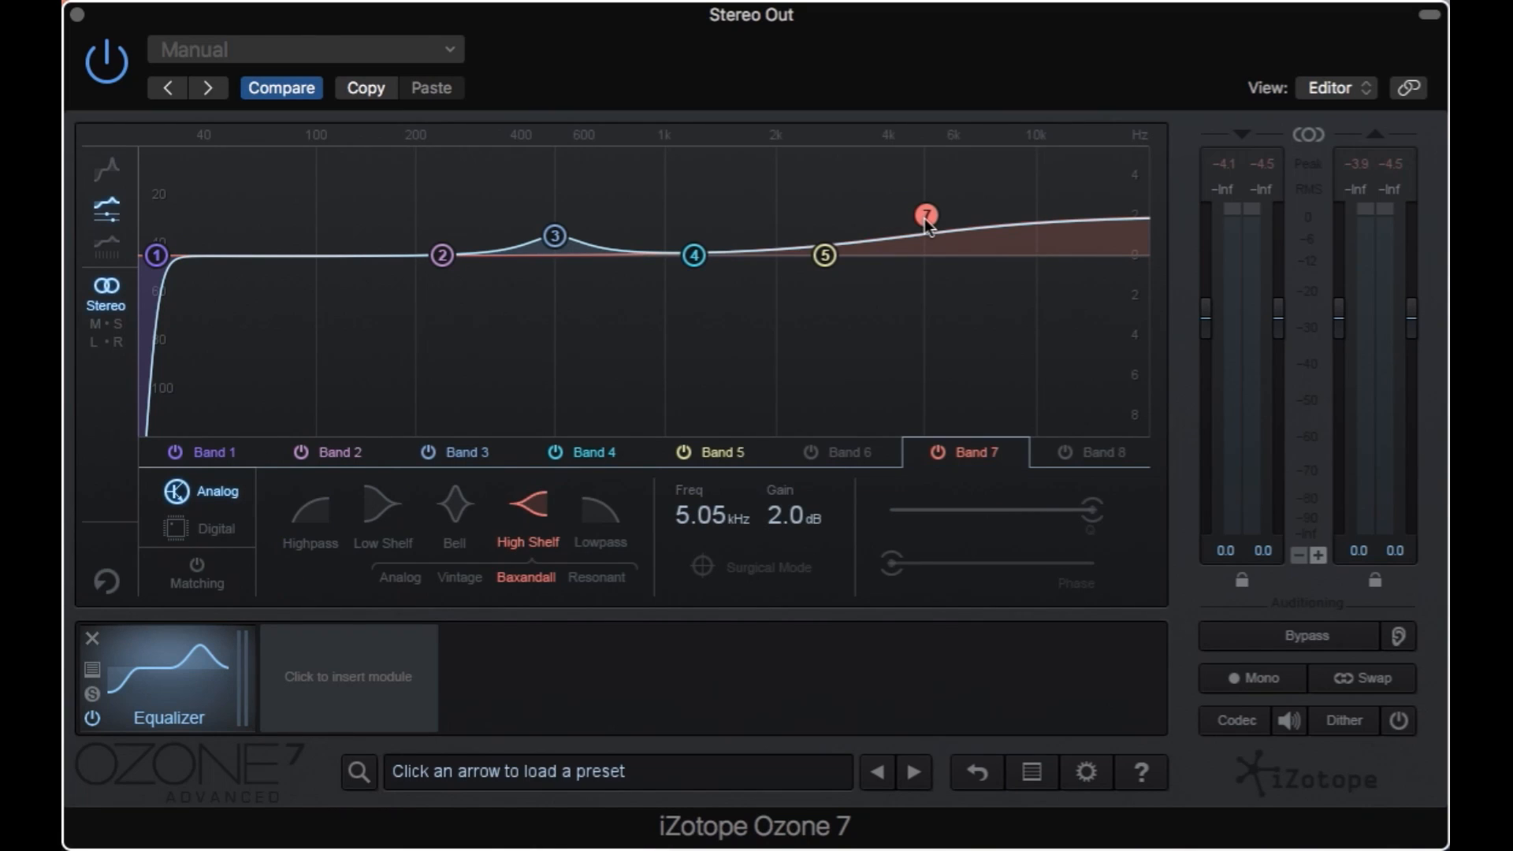
left_click(555, 236)
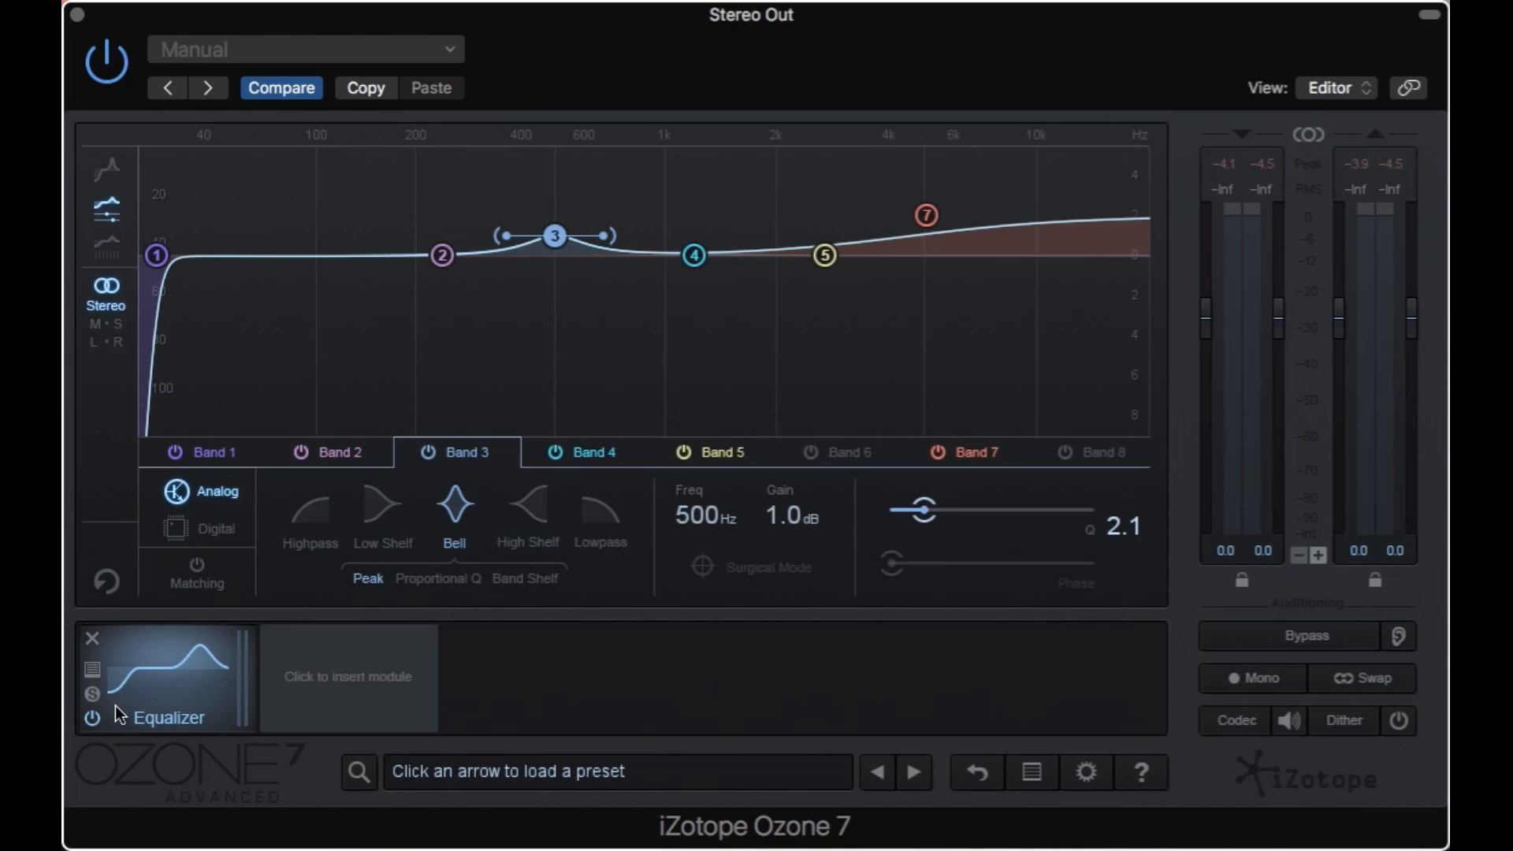
left_click(93, 718)
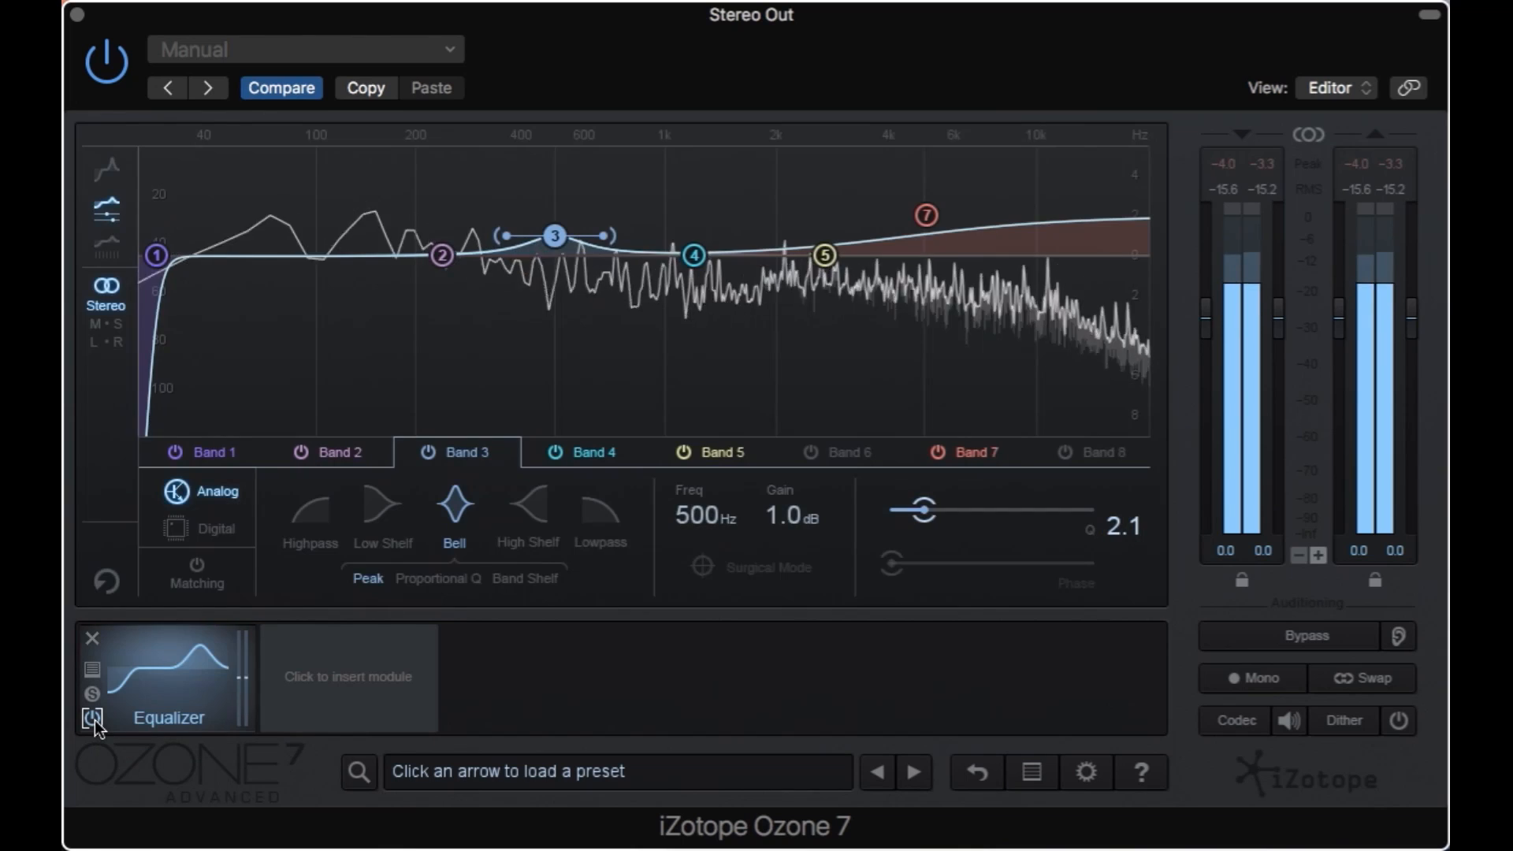
left_click(93, 718)
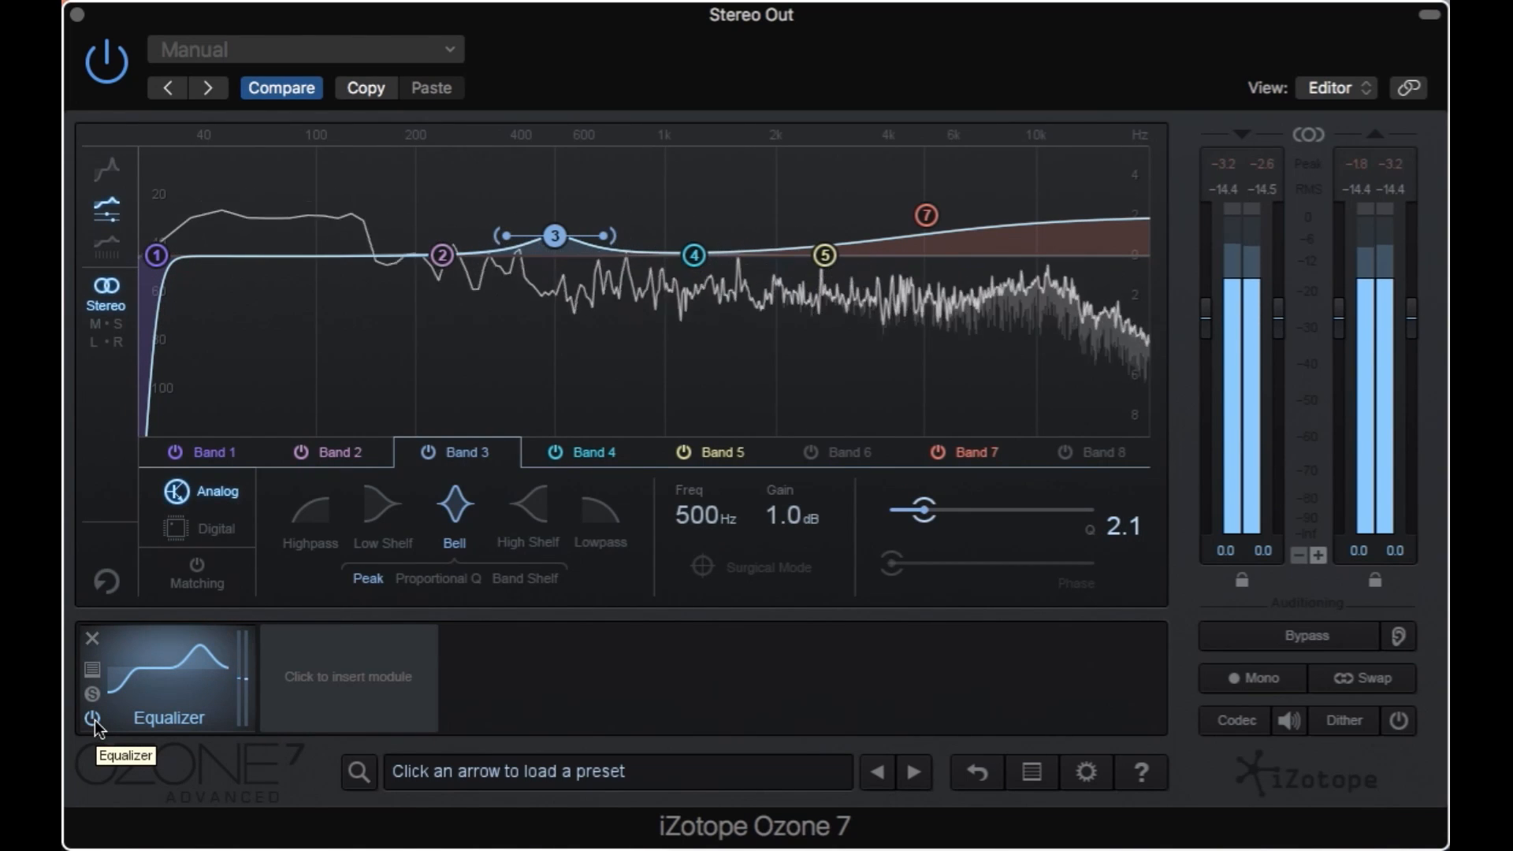
left_click(93, 718)
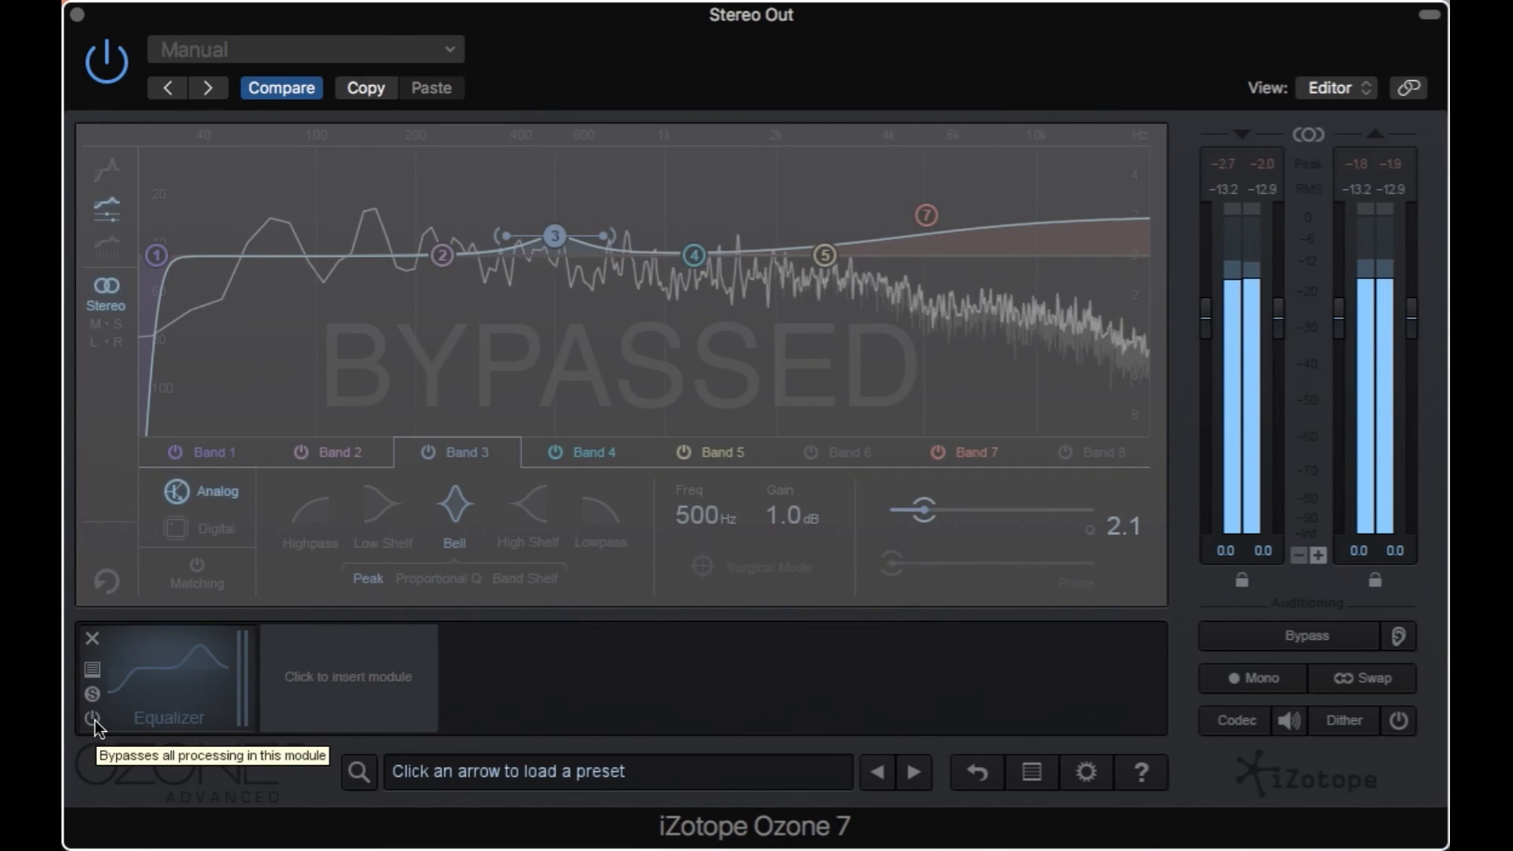
left_click(93, 719)
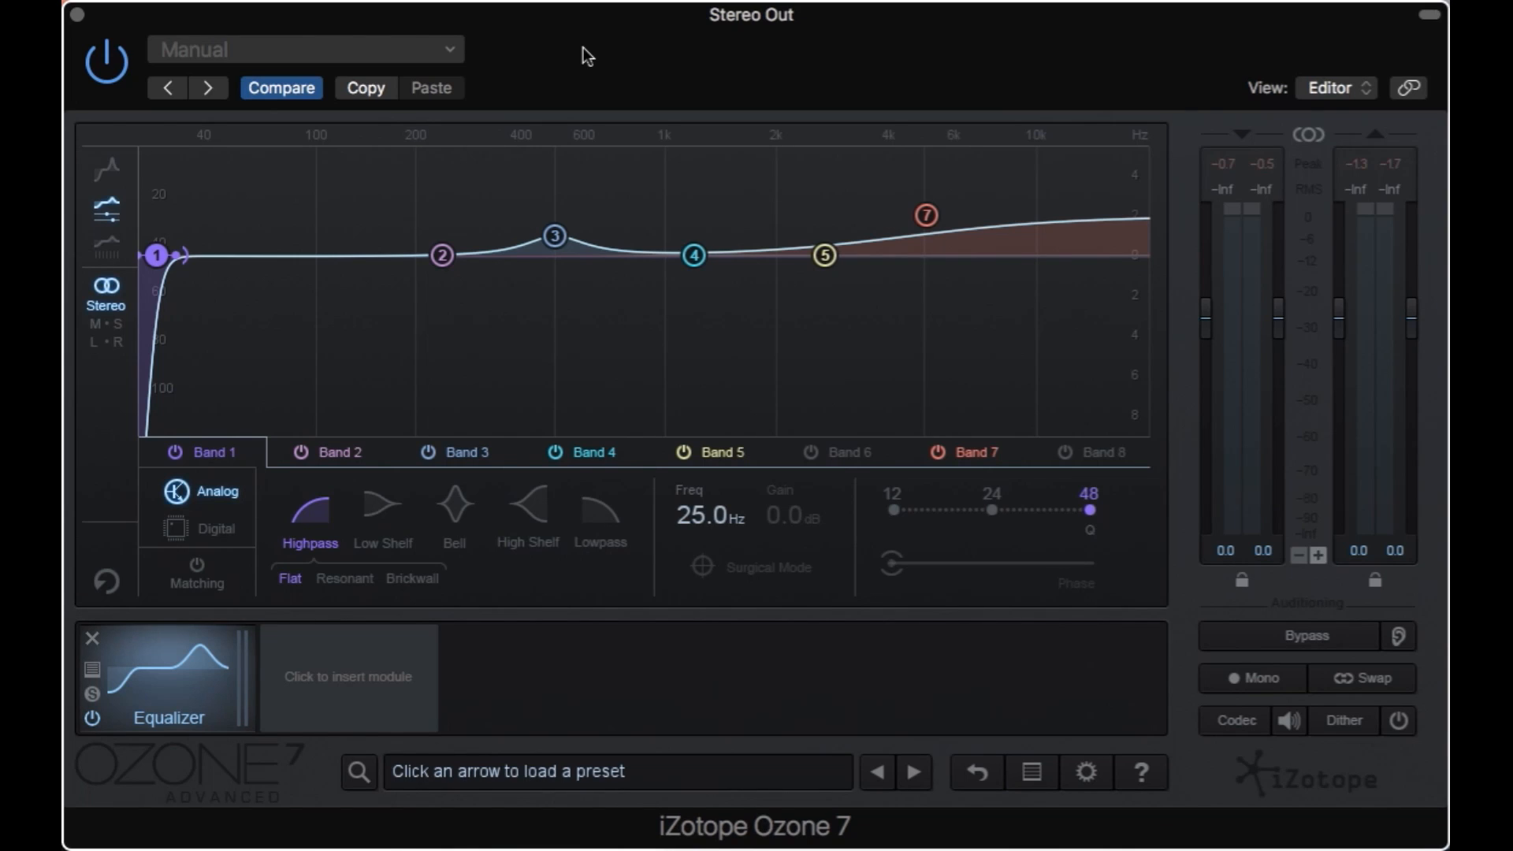
Toggle the equalizer between Digital and Analog mode to compare their curve shapes, ending on Analog
left_click(213, 537)
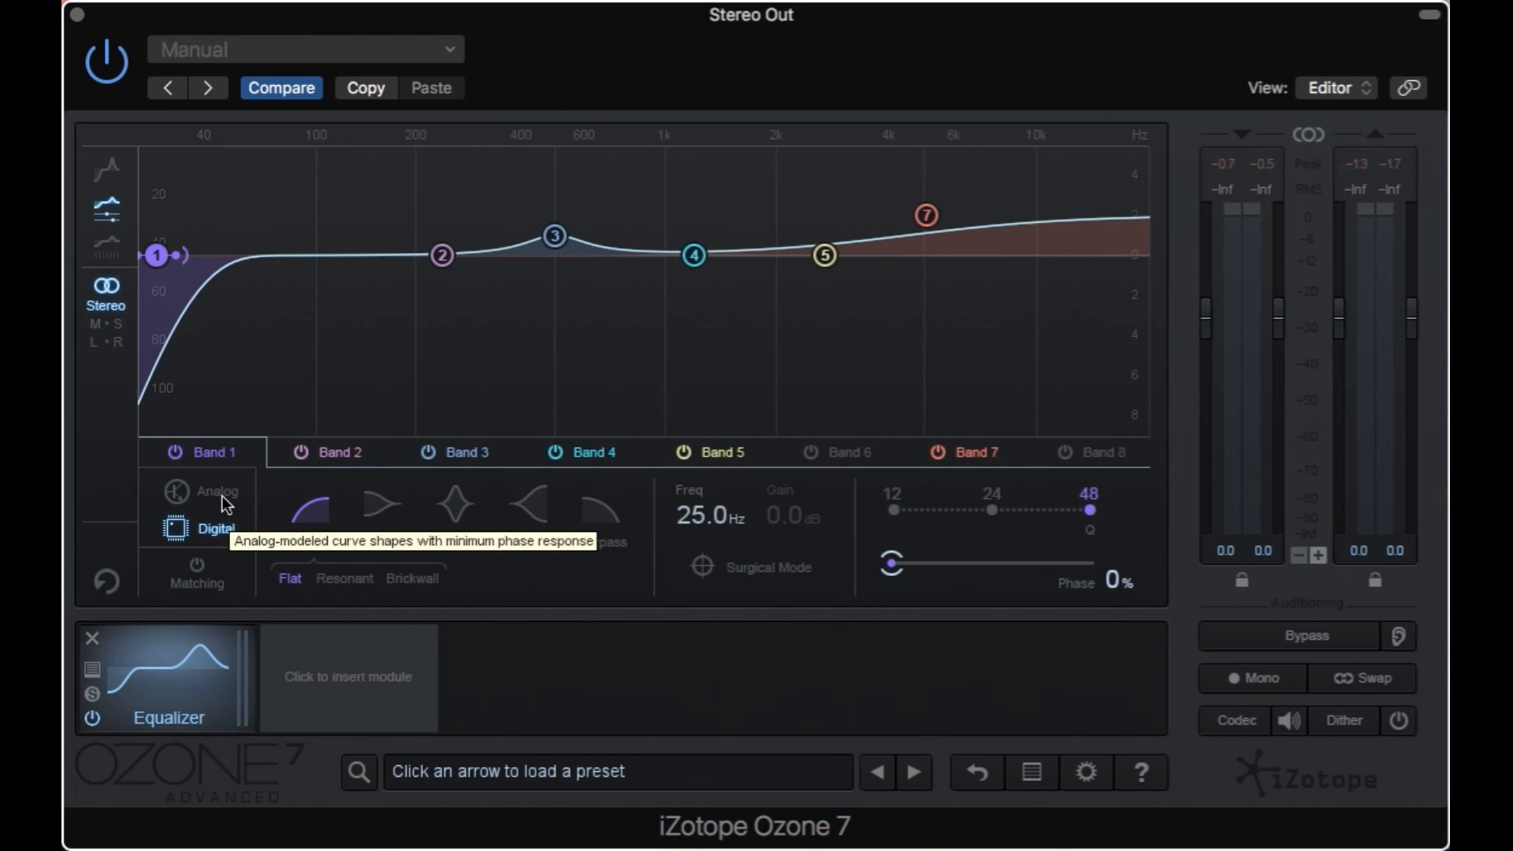
left_click(222, 497)
left_click(221, 529)
left_click(221, 495)
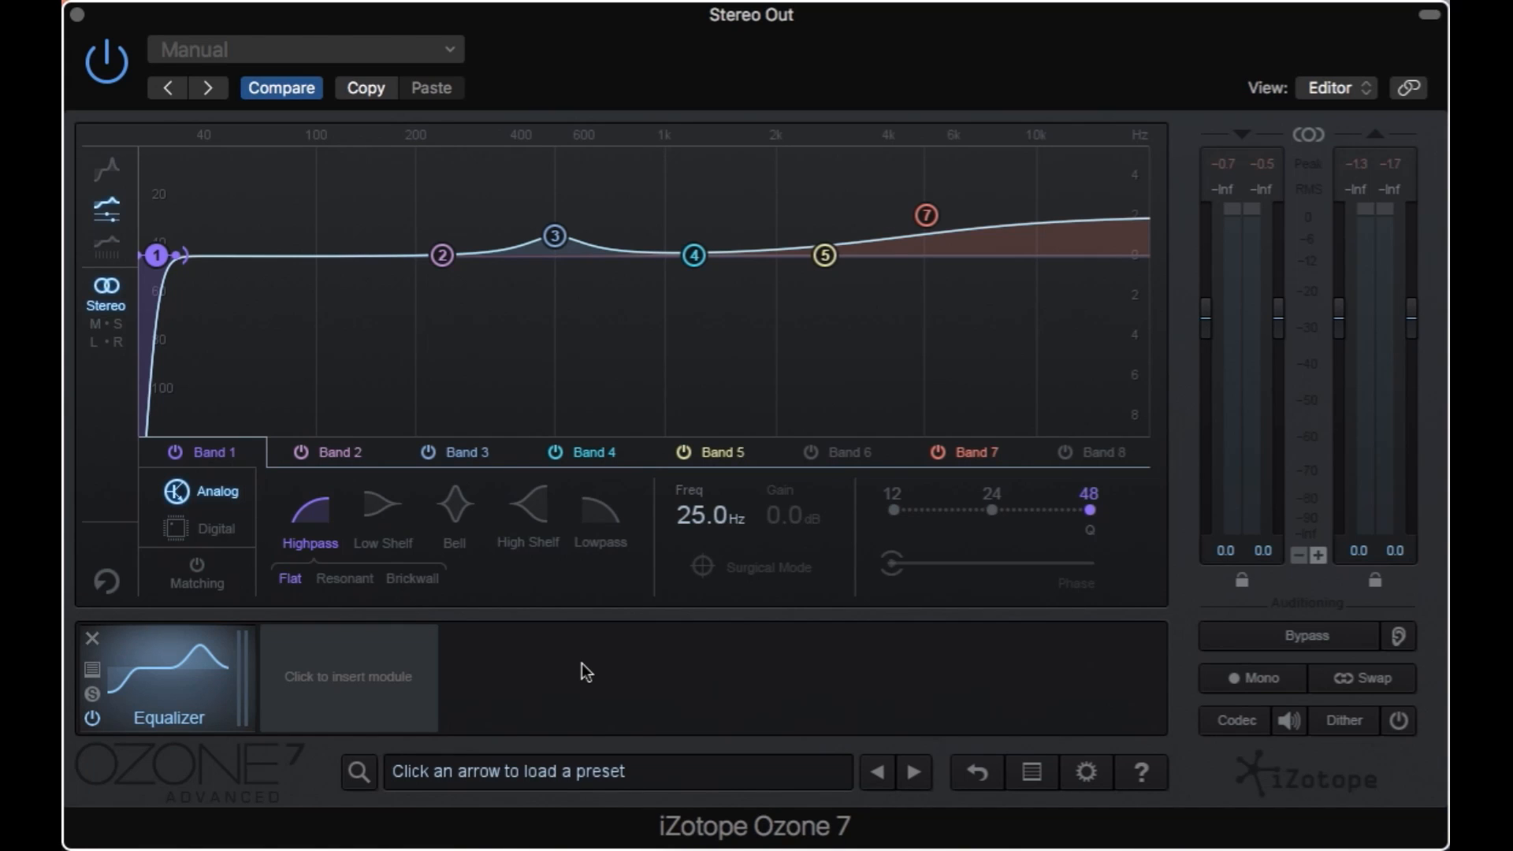
Switch the equalizer to Digital mode and try band 1's phase at 100% before returning it to 0%
left_click(224, 528)
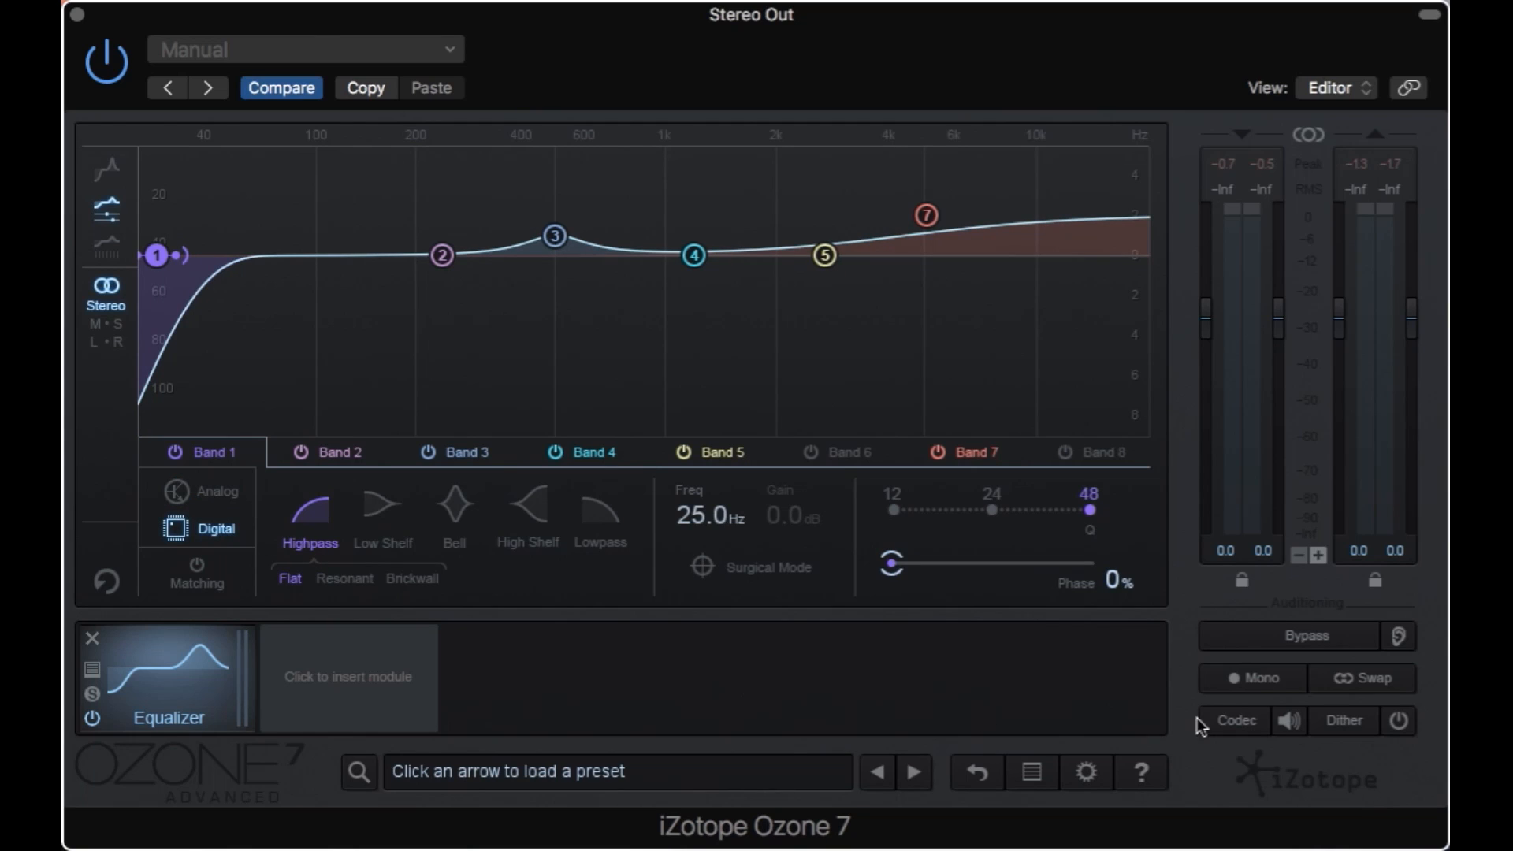
left_click_drag(895, 568, 1117, 590)
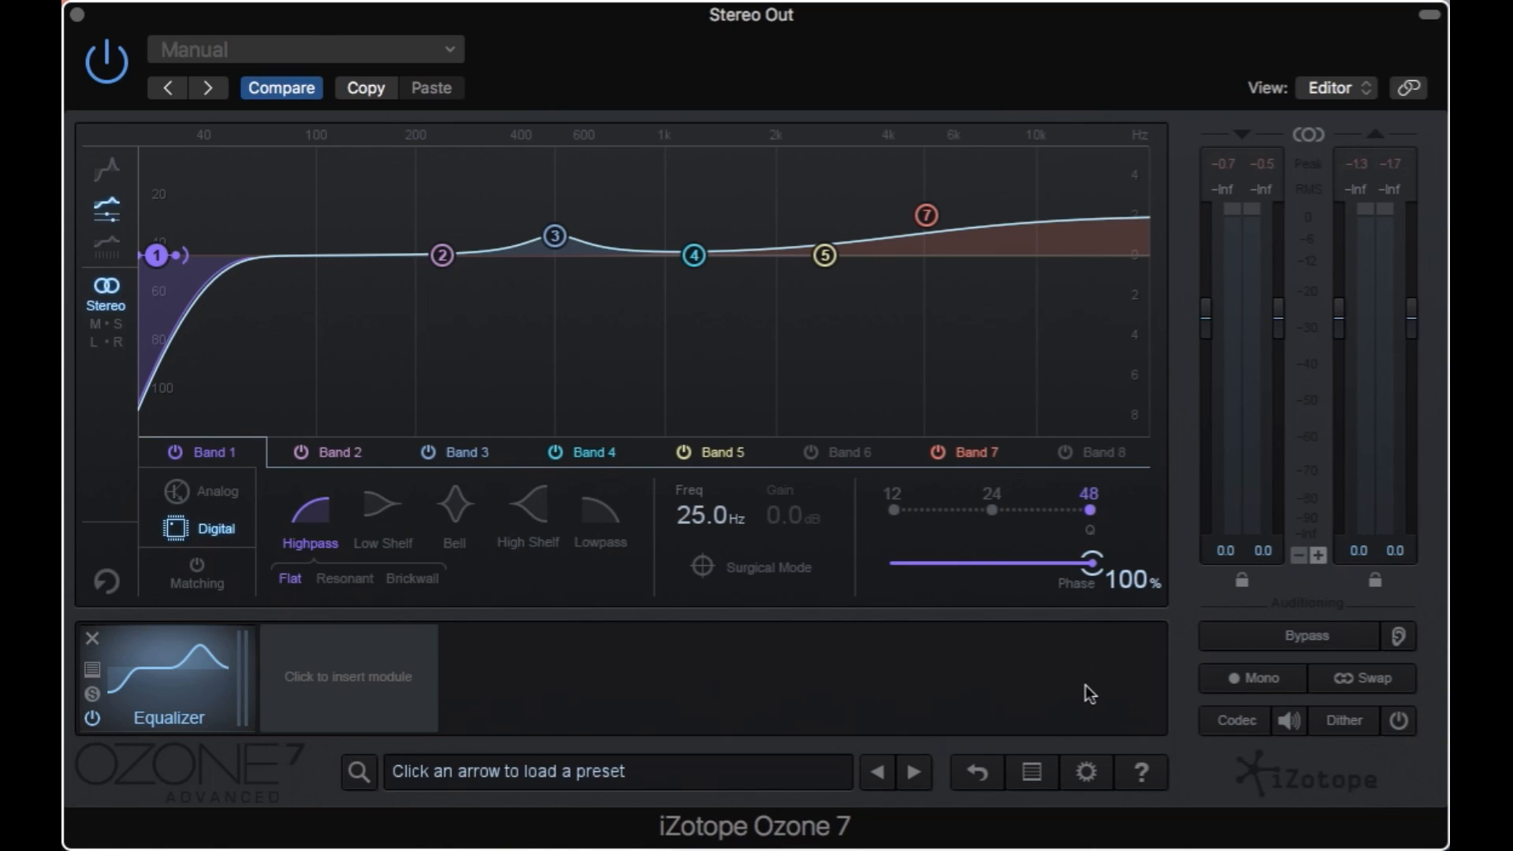
left_click_drag(1094, 575, 872, 567)
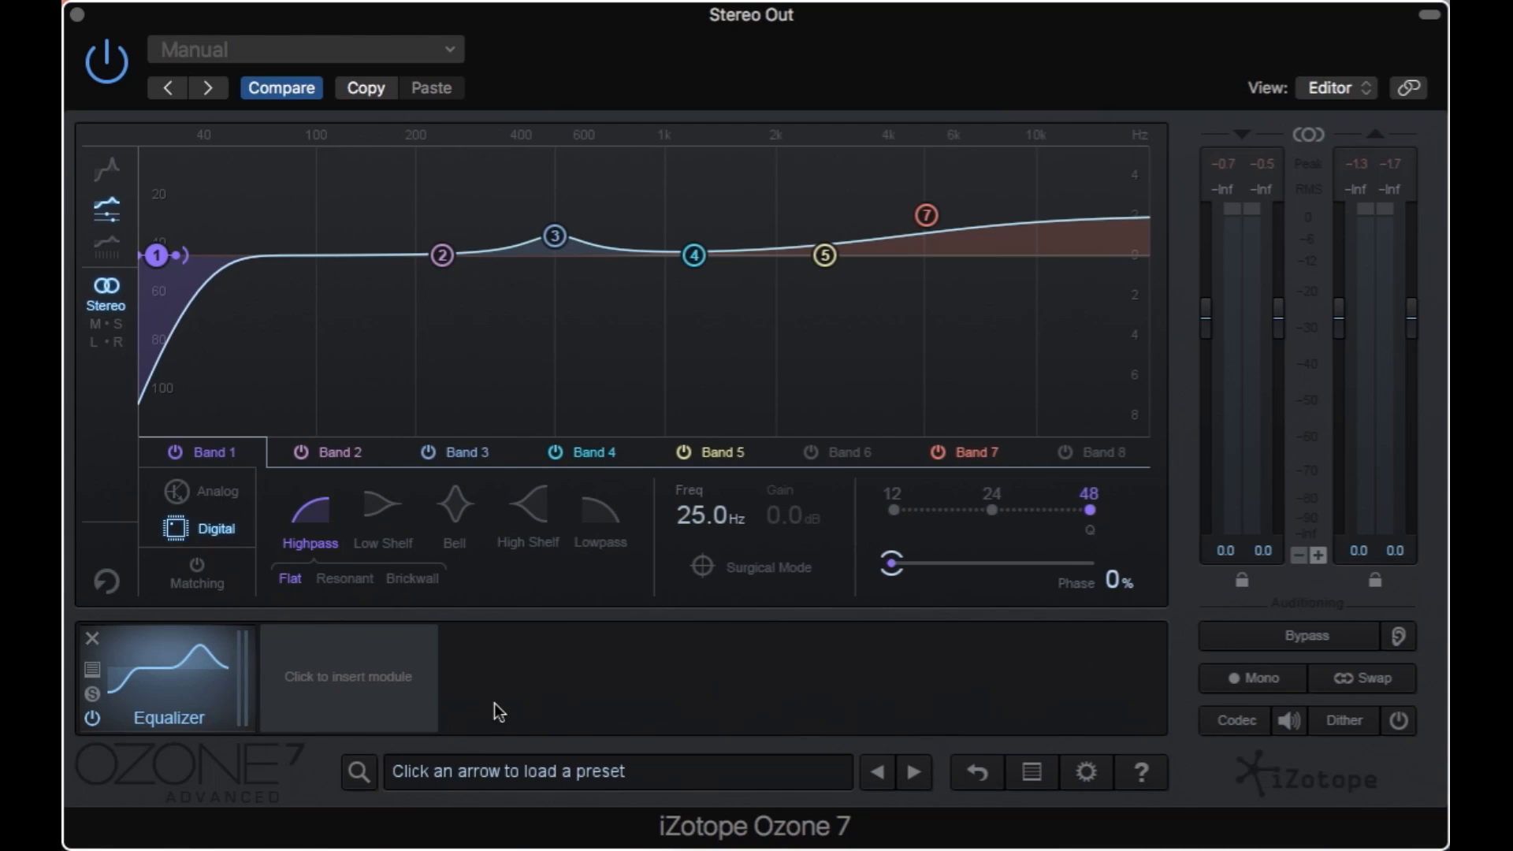
Compare the Analog and Digital modes by ear during playback, settle on Digital and stop playback
left_click(221, 495)
key("space")
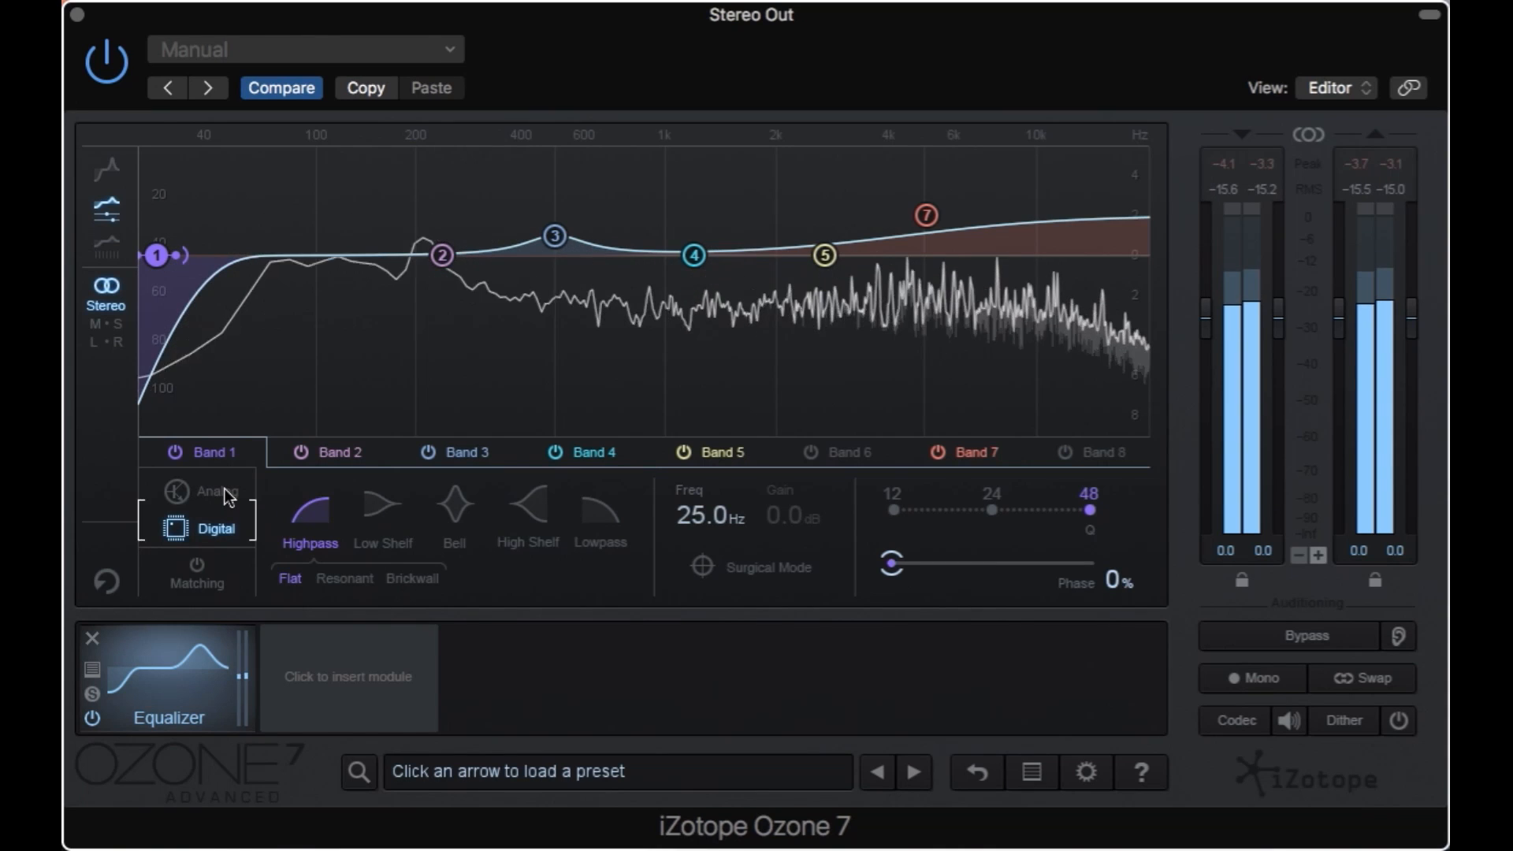
left_click(224, 494)
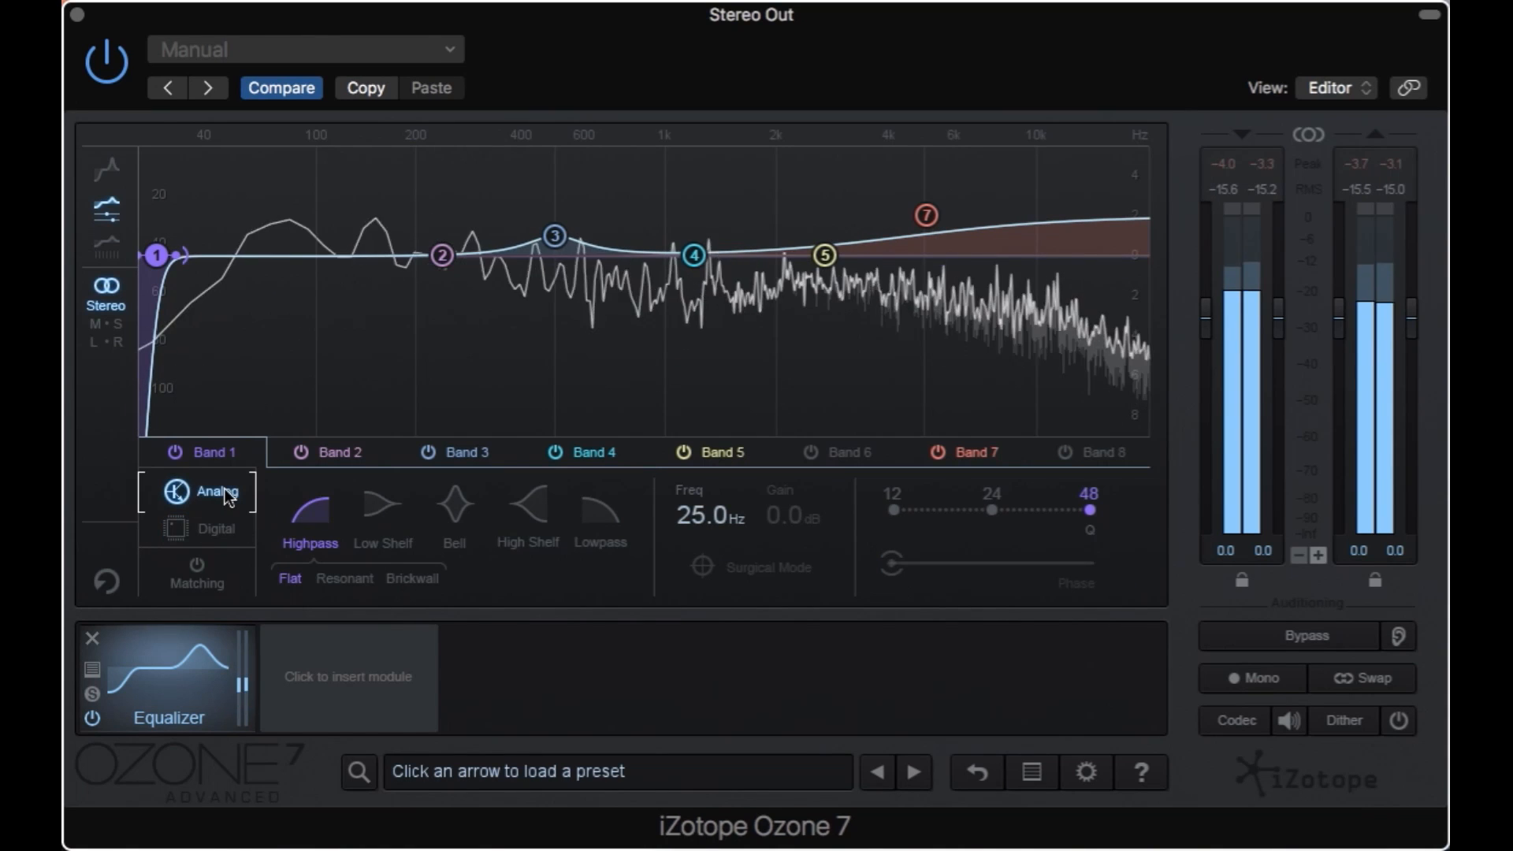
left_click(215, 532)
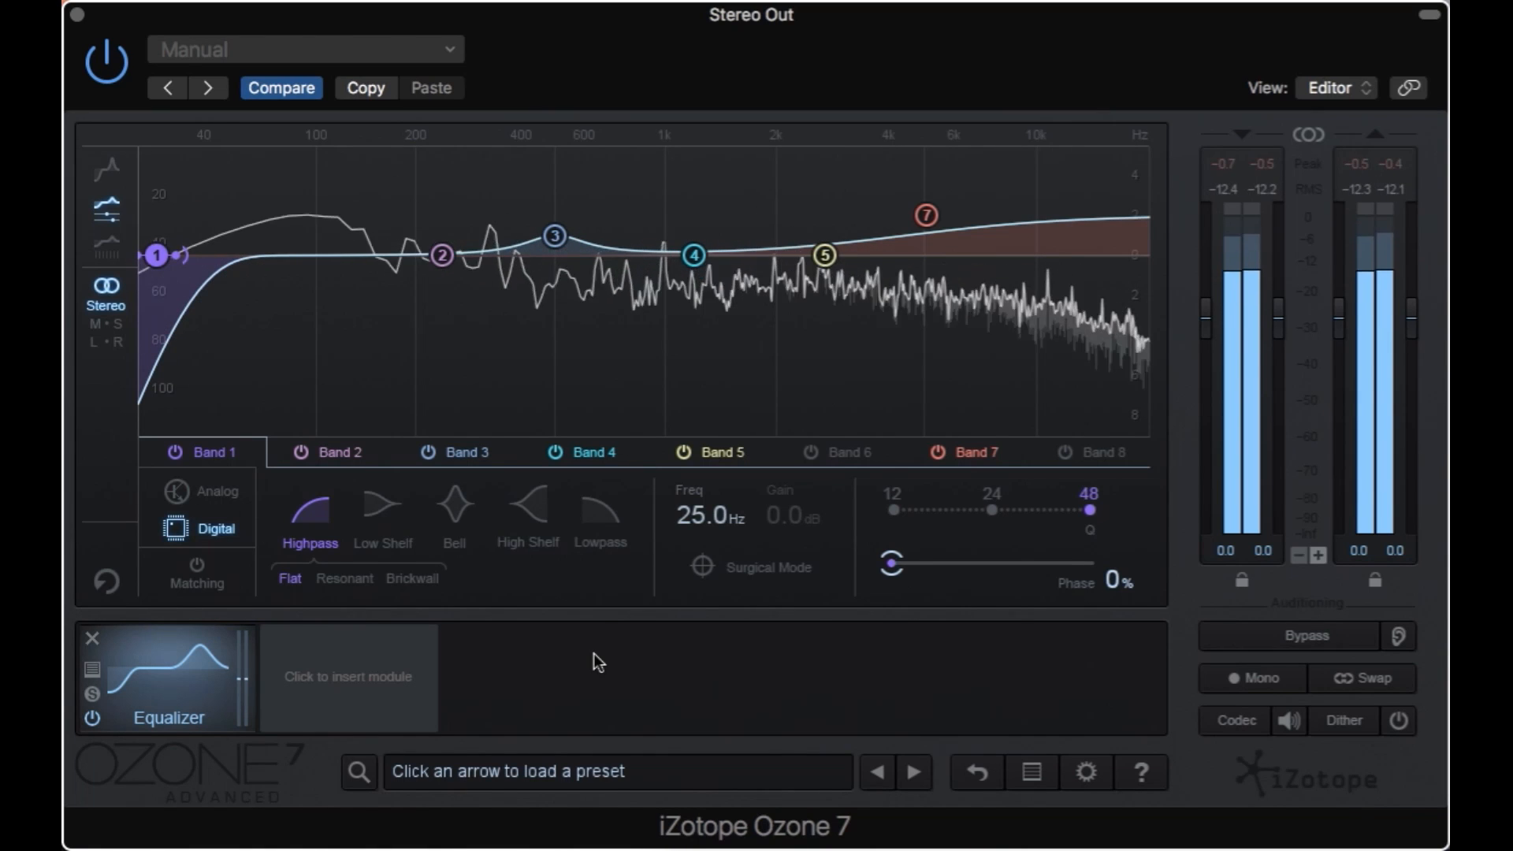
key("space")
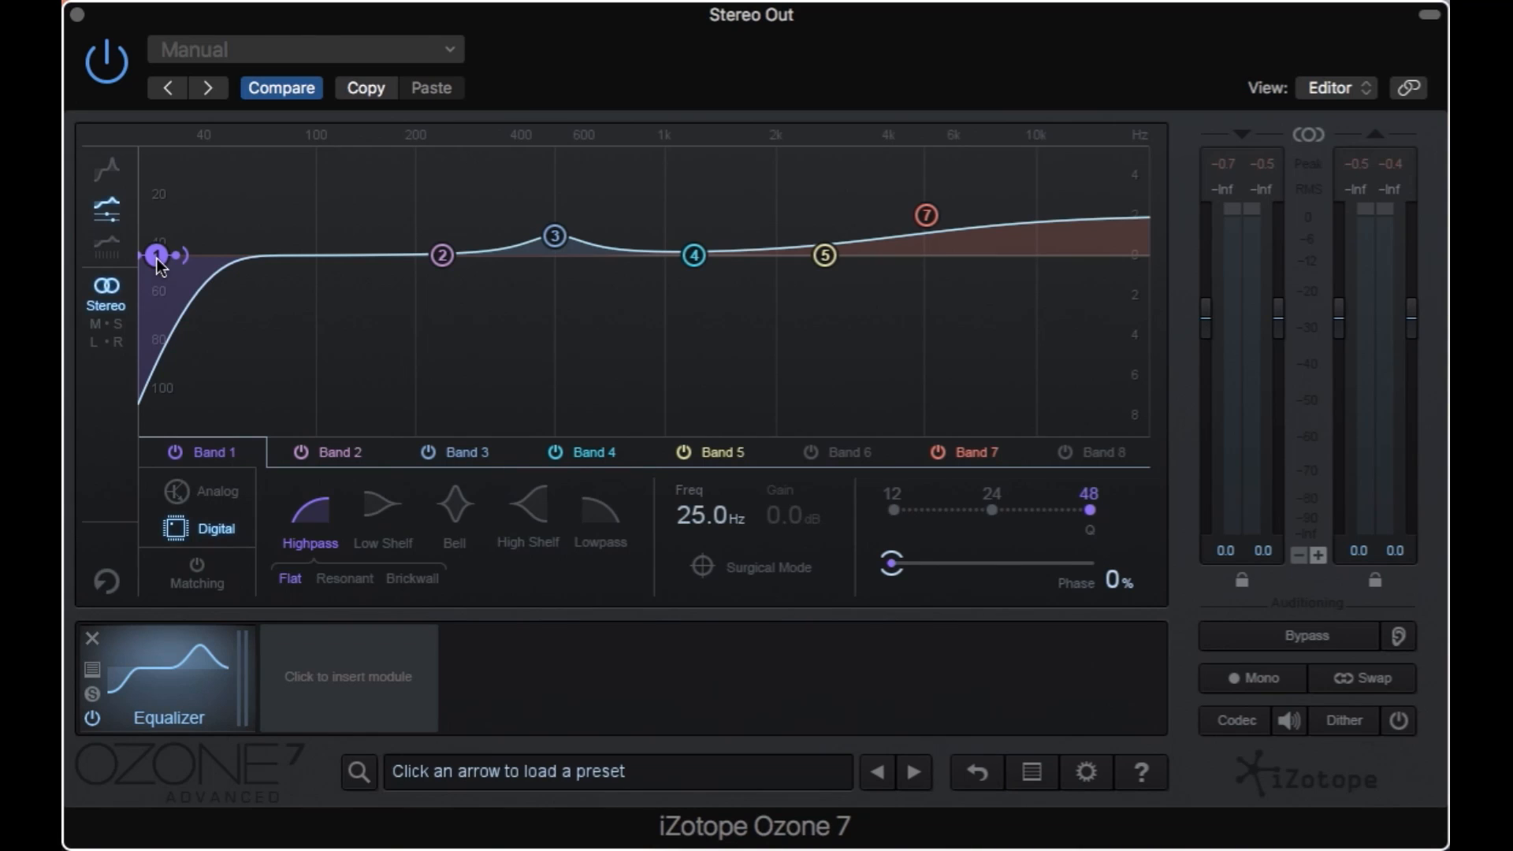
Lower band 1's highpass frequency to 20 Hz and check its curve in Analog mode before returning to Digital
left_click_drag(154, 257, 100, 262)
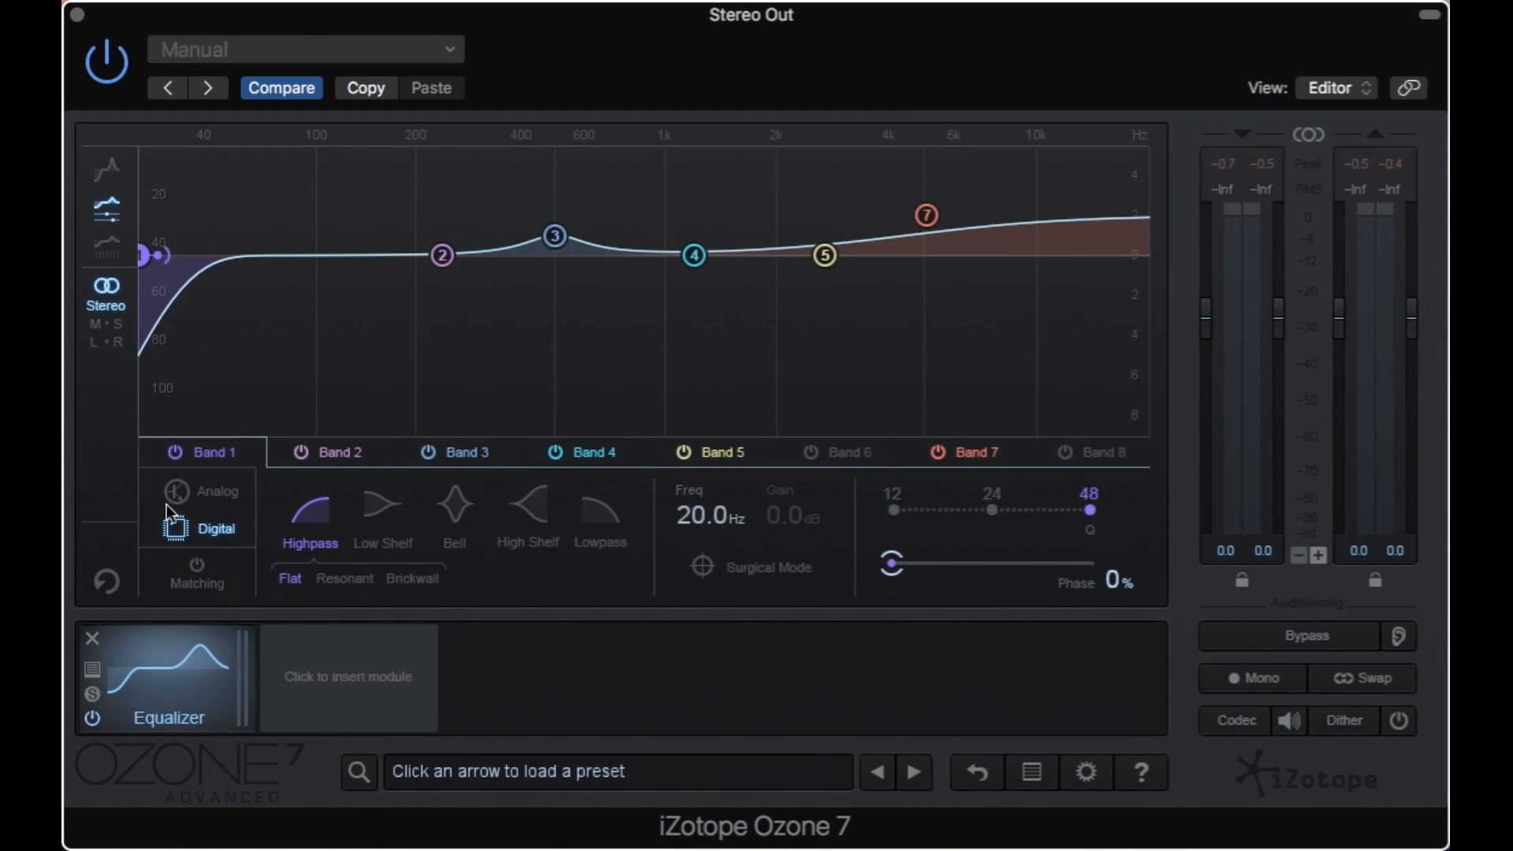
left_click(204, 494)
left_click(210, 526)
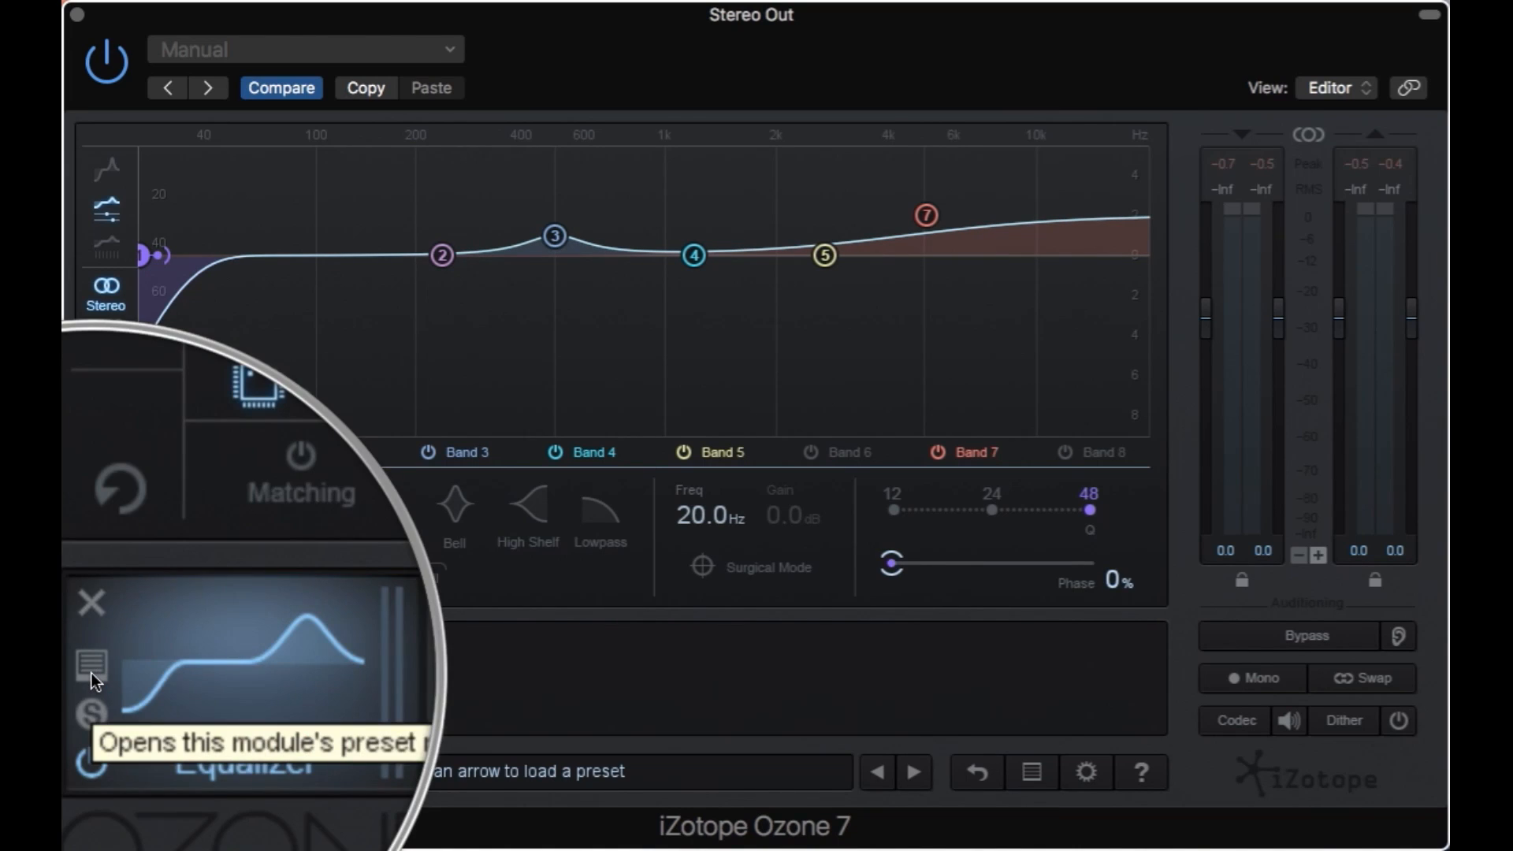
Save the current equalizer settings as a new module preset named "Gentle Lift" and close the preset manager
left_click(91, 670)
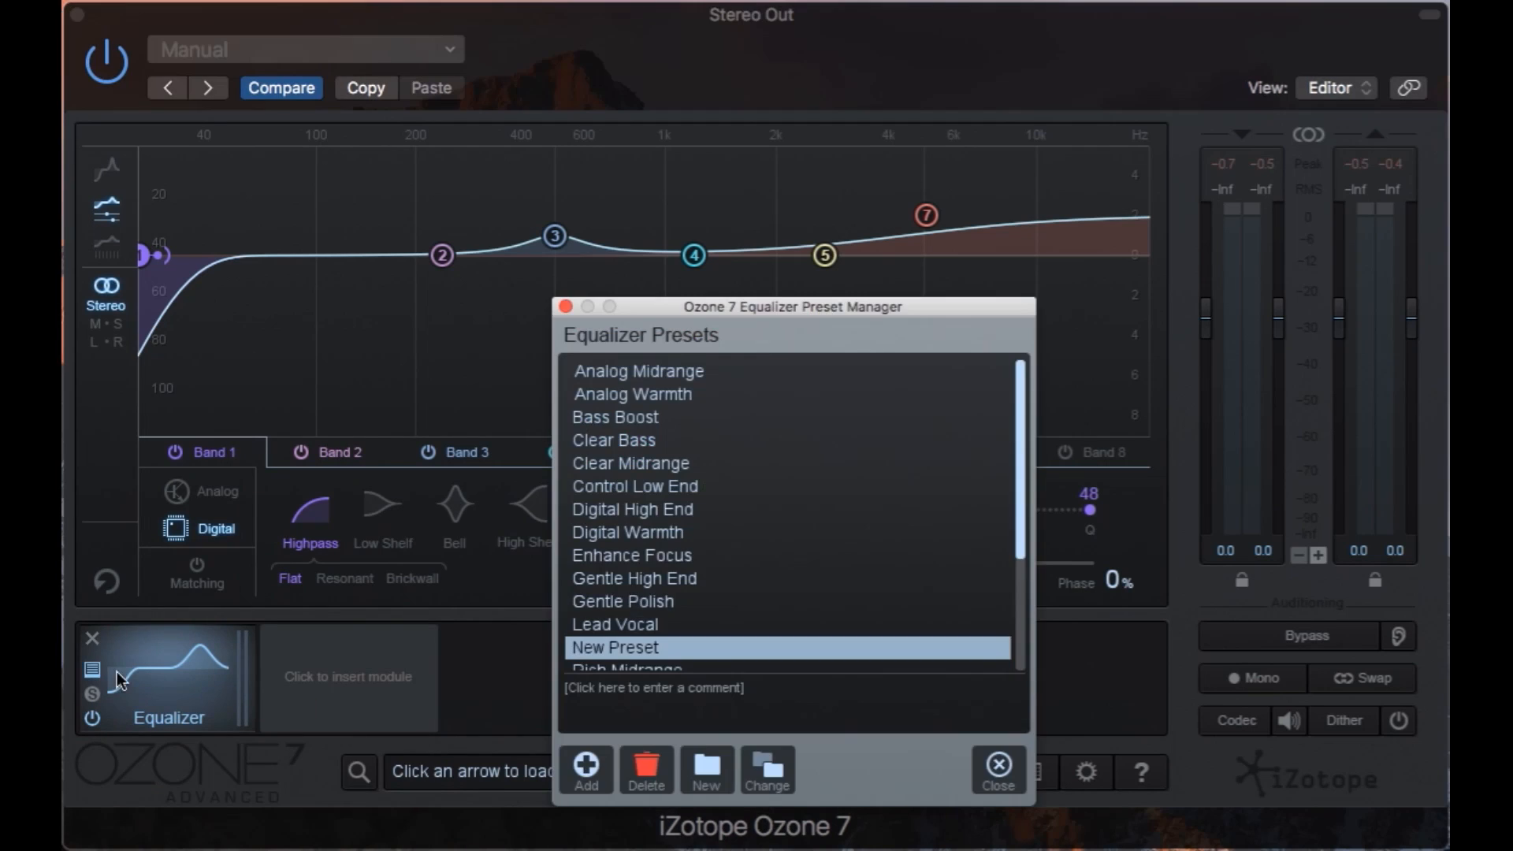
left_click(586, 766)
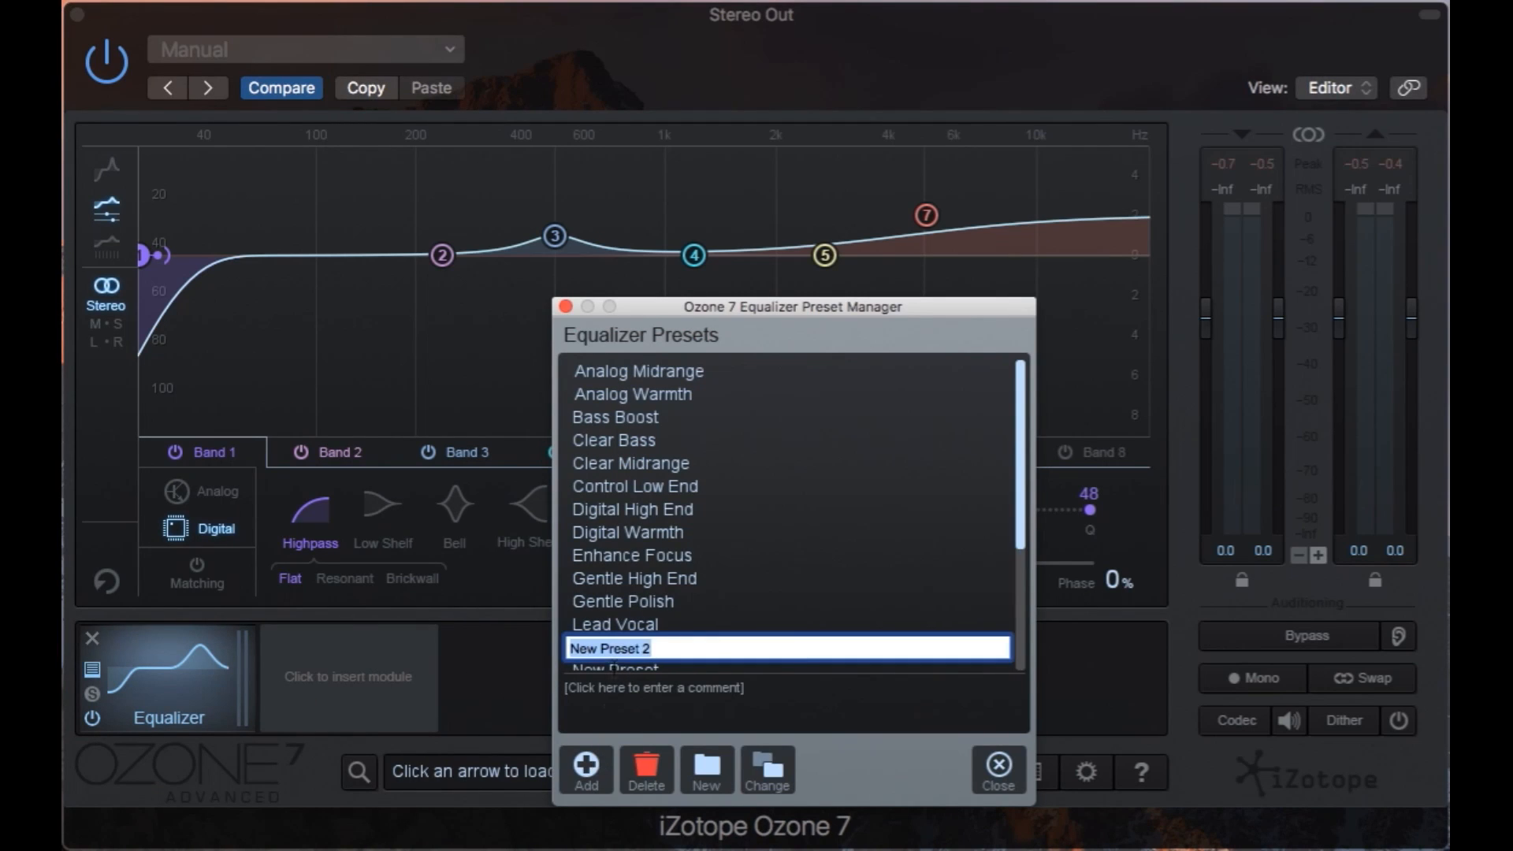
type("Gentle Life")
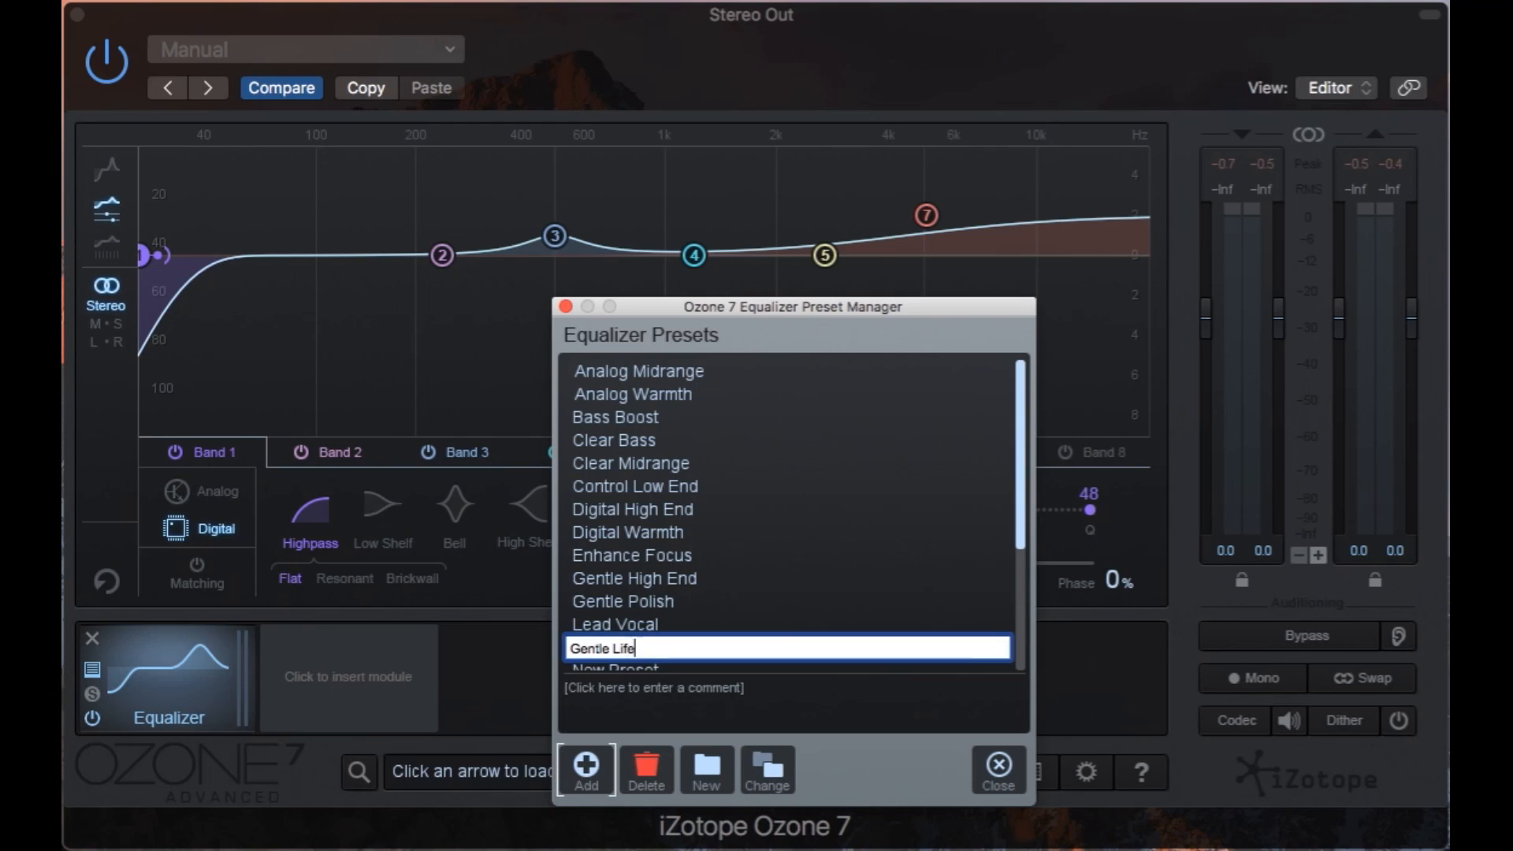
key("BackSpace")
type("t")
key("Return")
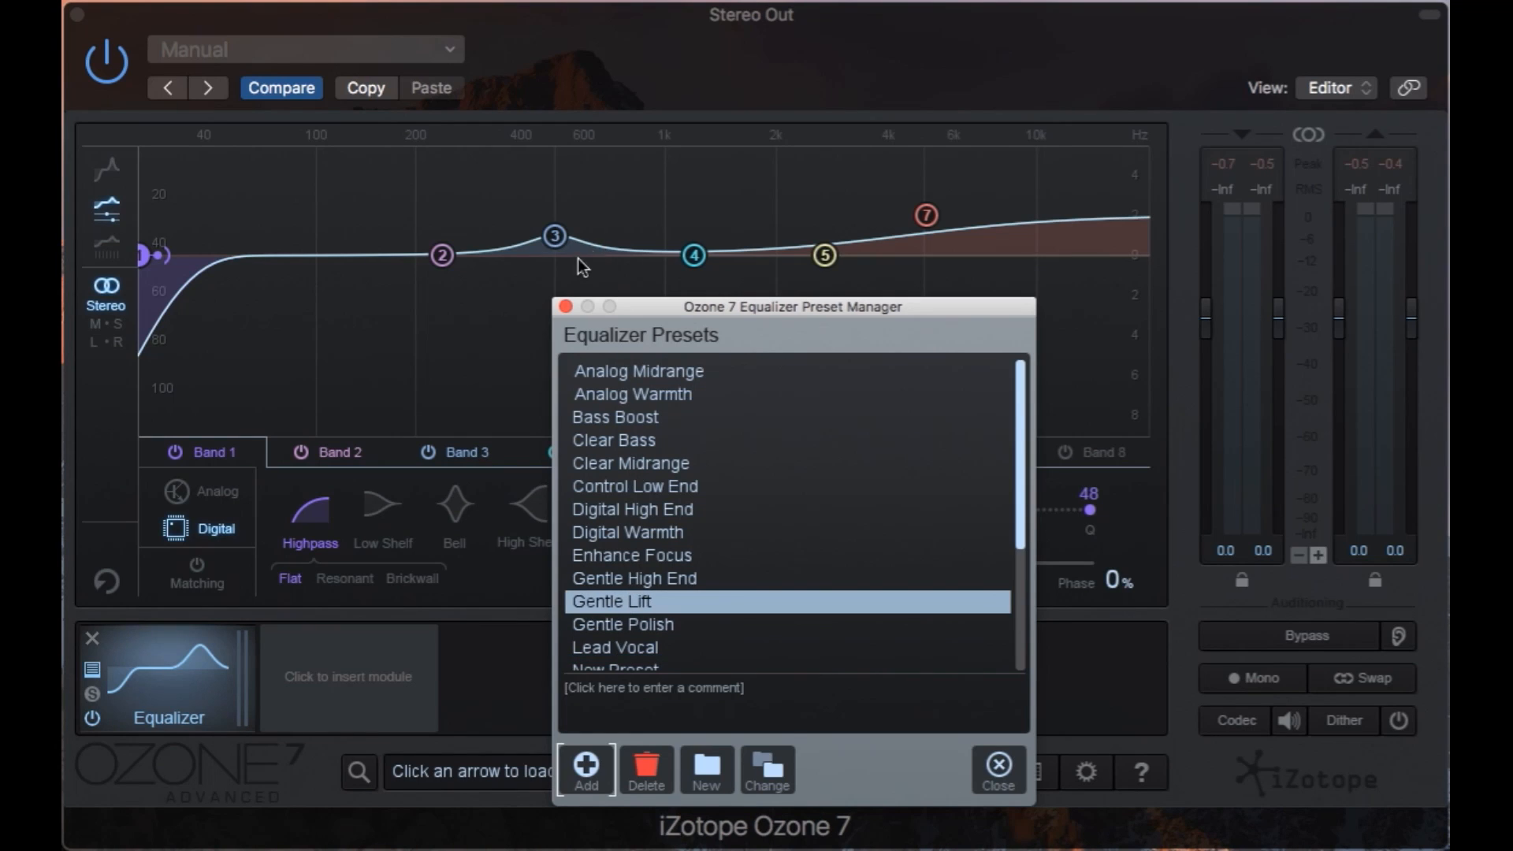
left_click(565, 306)
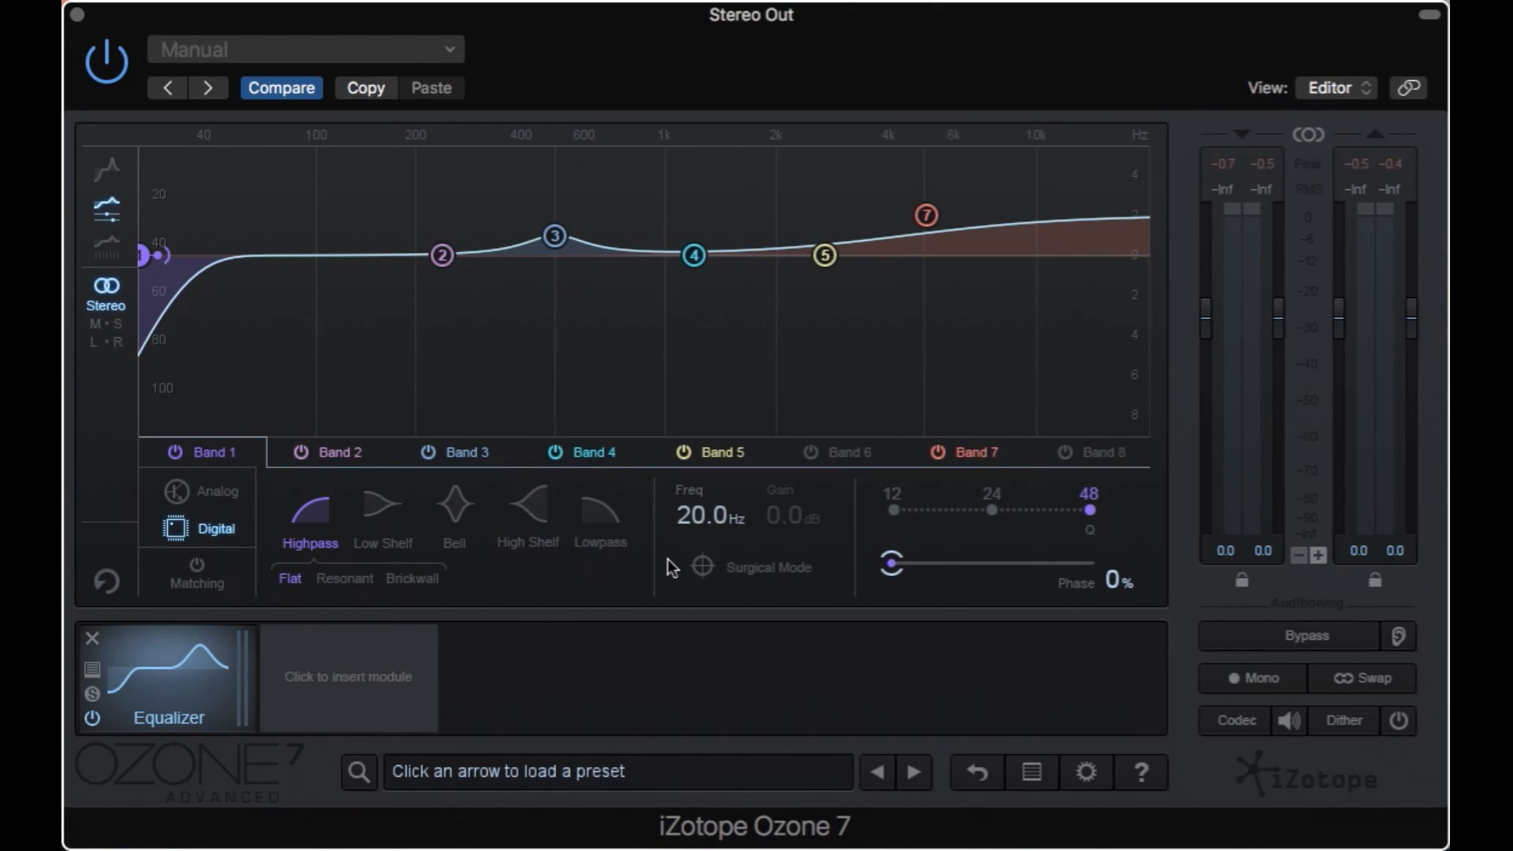
Try Surgical Mode with band 3 boosted to 3.6 dB and a Q of 14.9, and check band 7's shelf
left_click(701, 565)
left_click_drag(556, 236, 555, 182)
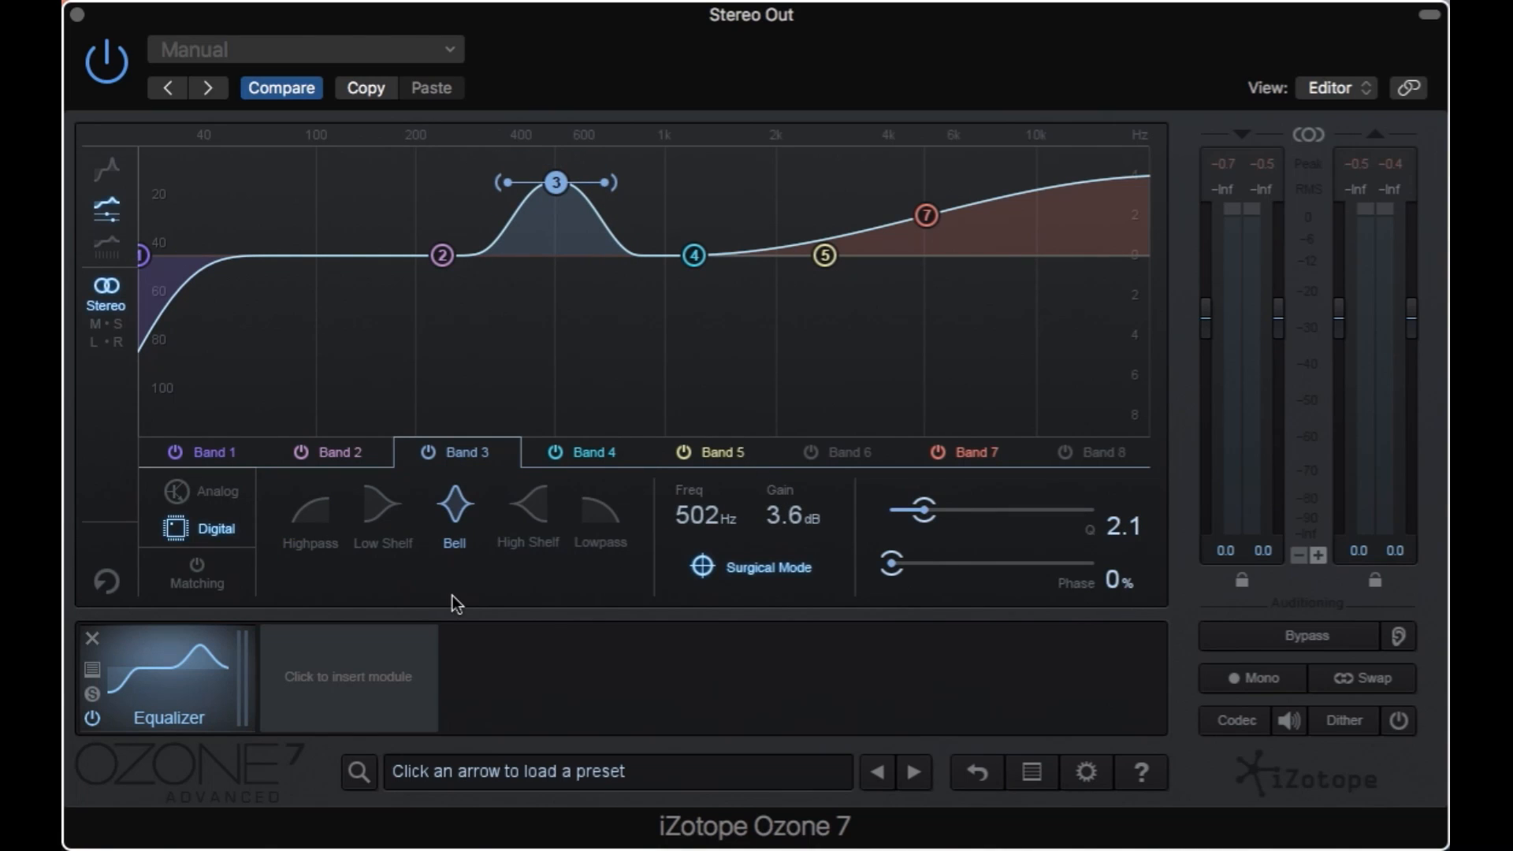
left_click_drag(927, 513, 1015, 493)
left_click(969, 243)
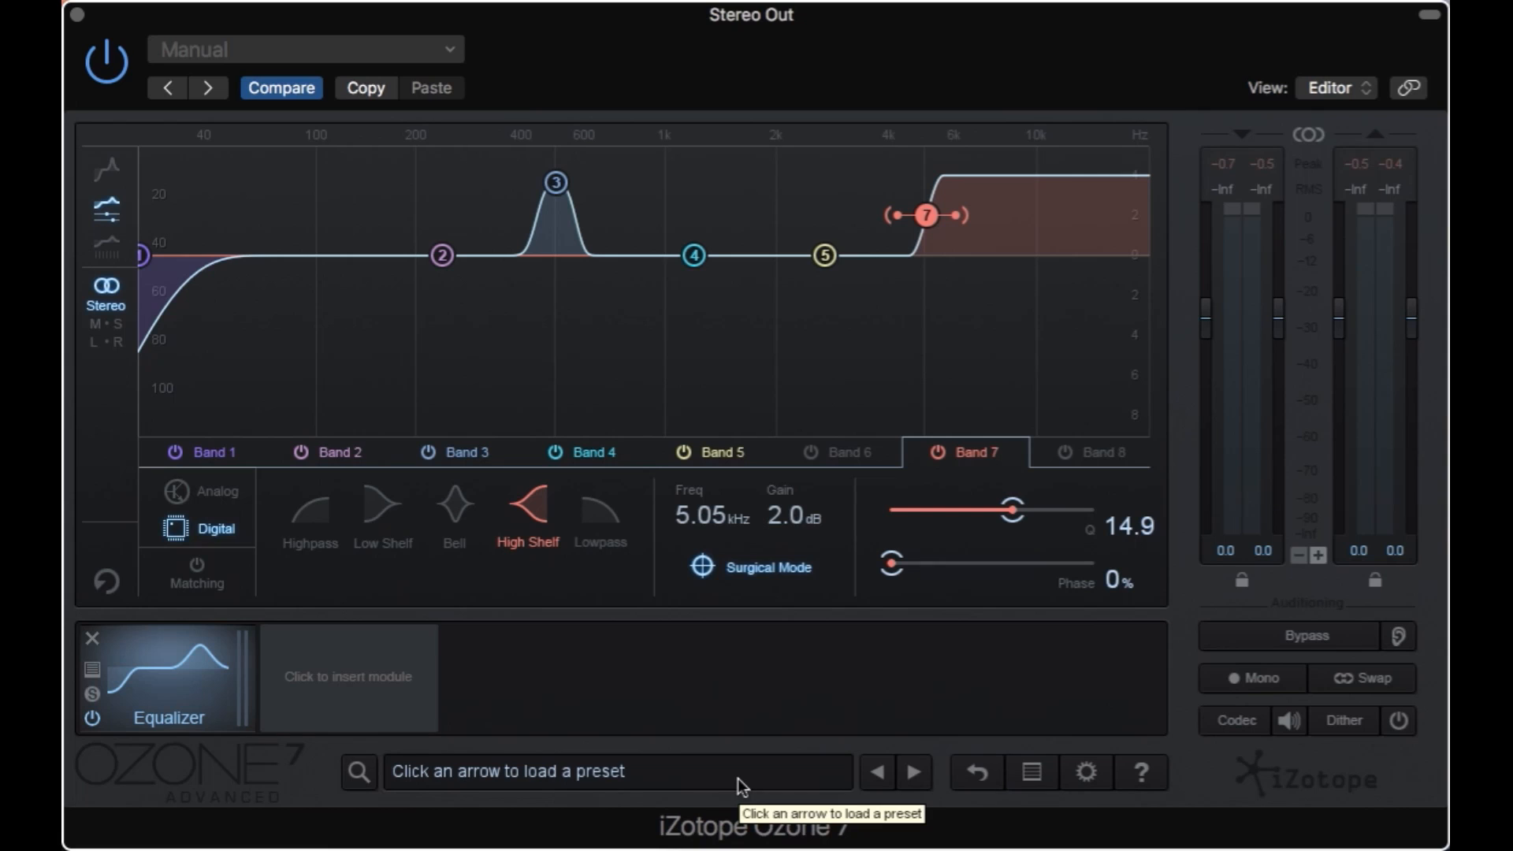
Reload the "Gentle Lift" equalizer preset and close the preset manager
left_click(92, 670)
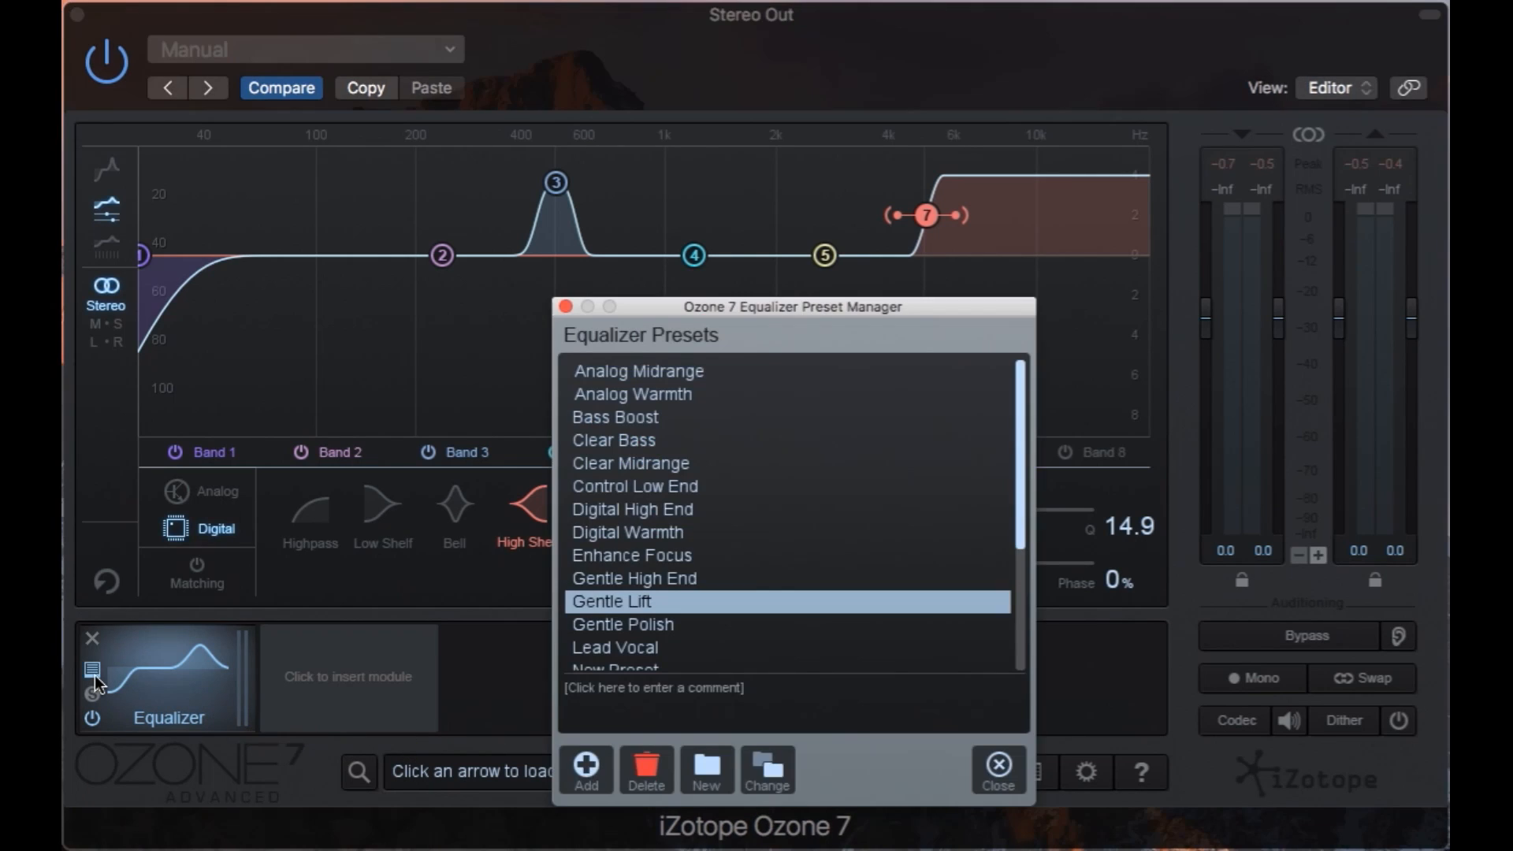
double_click(631, 603)
left_click(564, 307)
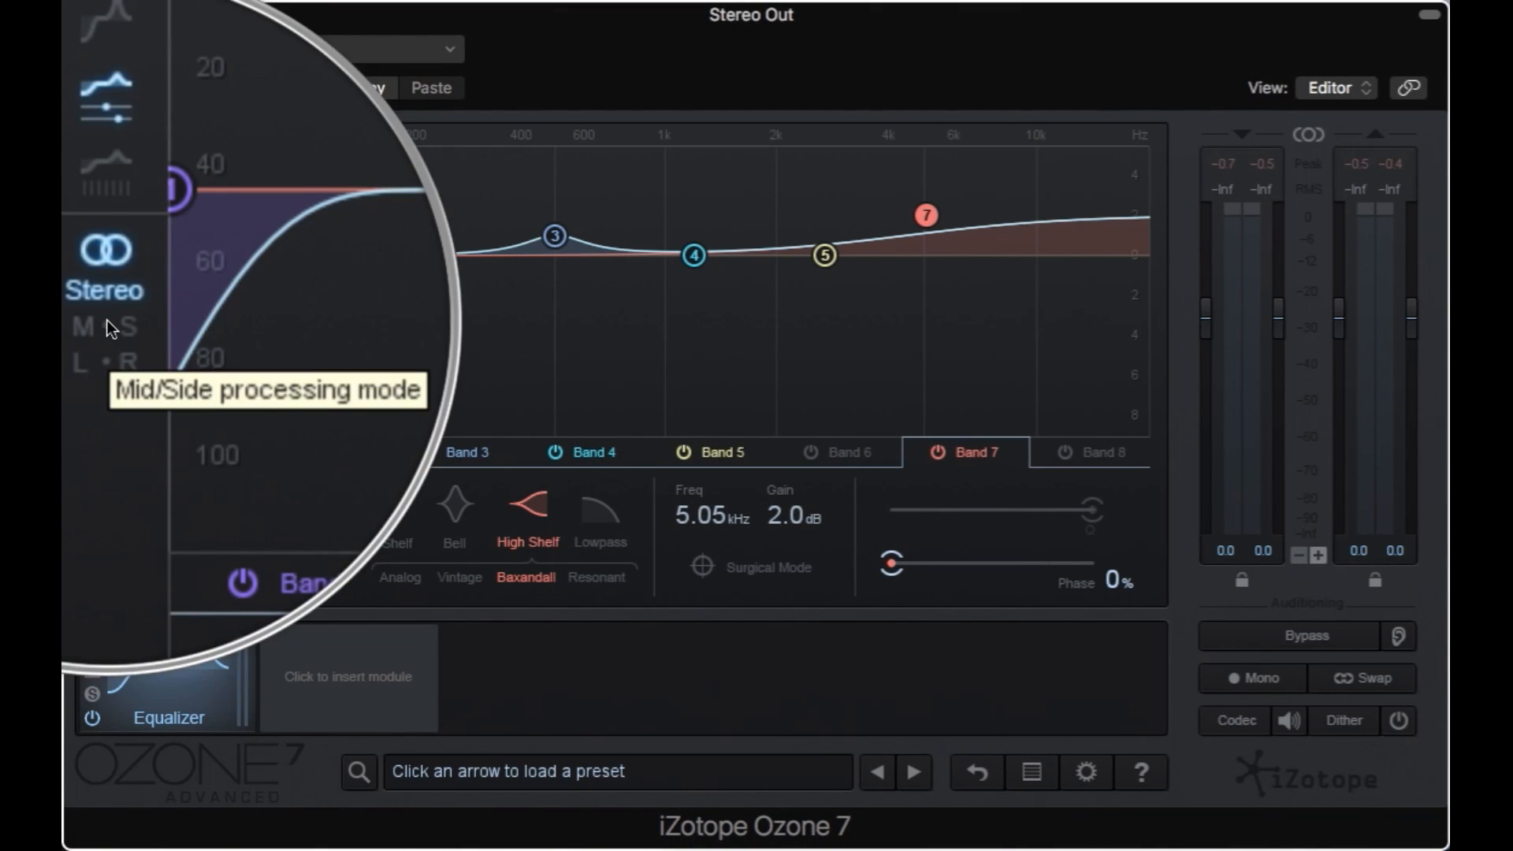
Try Left/Right processing, switch the equalizer to Mid/Side mode and compare the Mid and Side curves
left_click(108, 347)
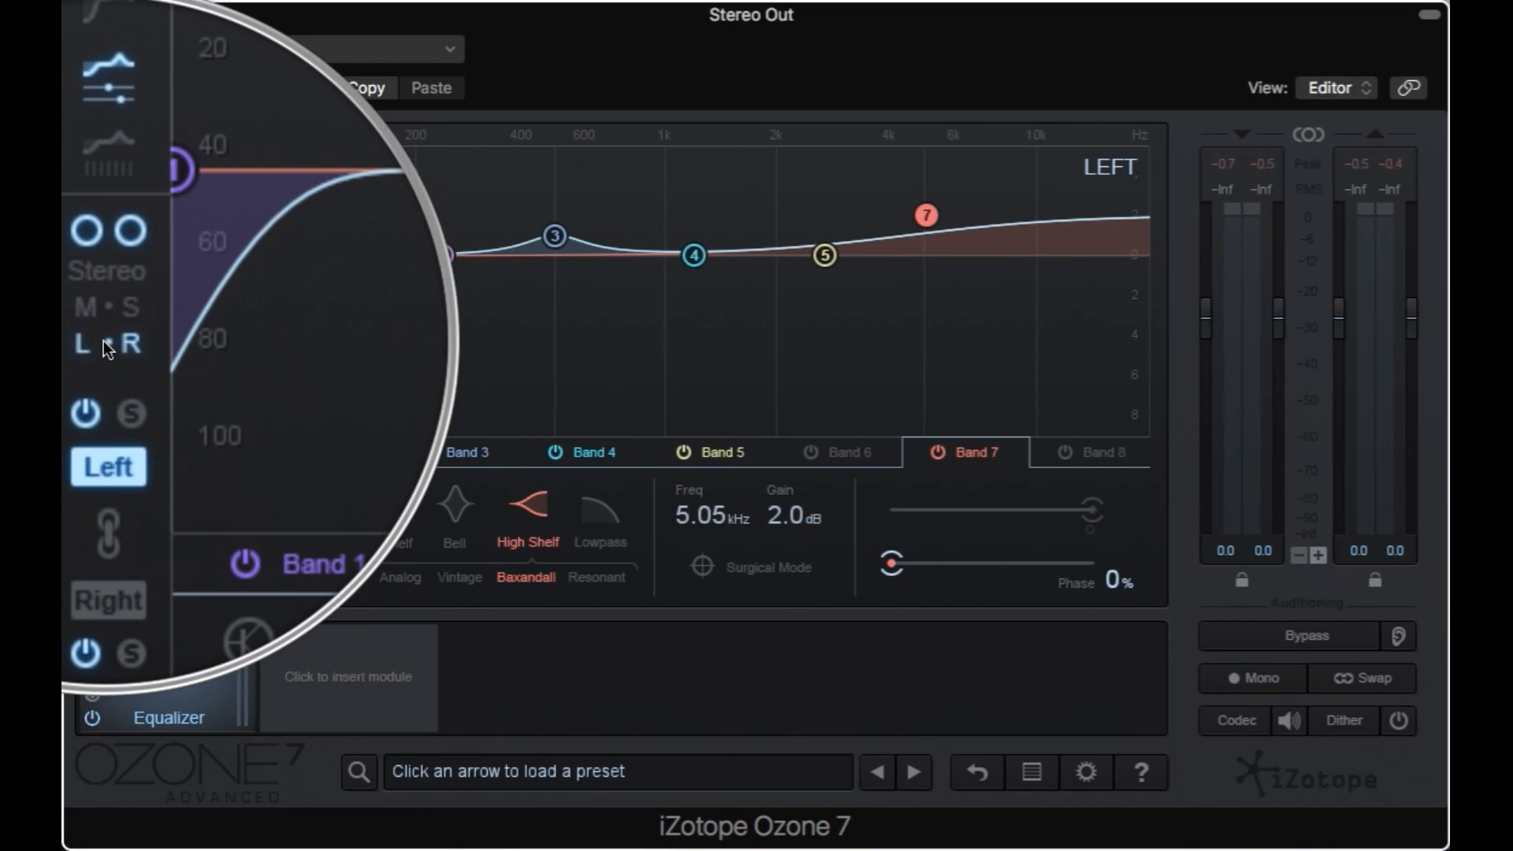
left_click(104, 320)
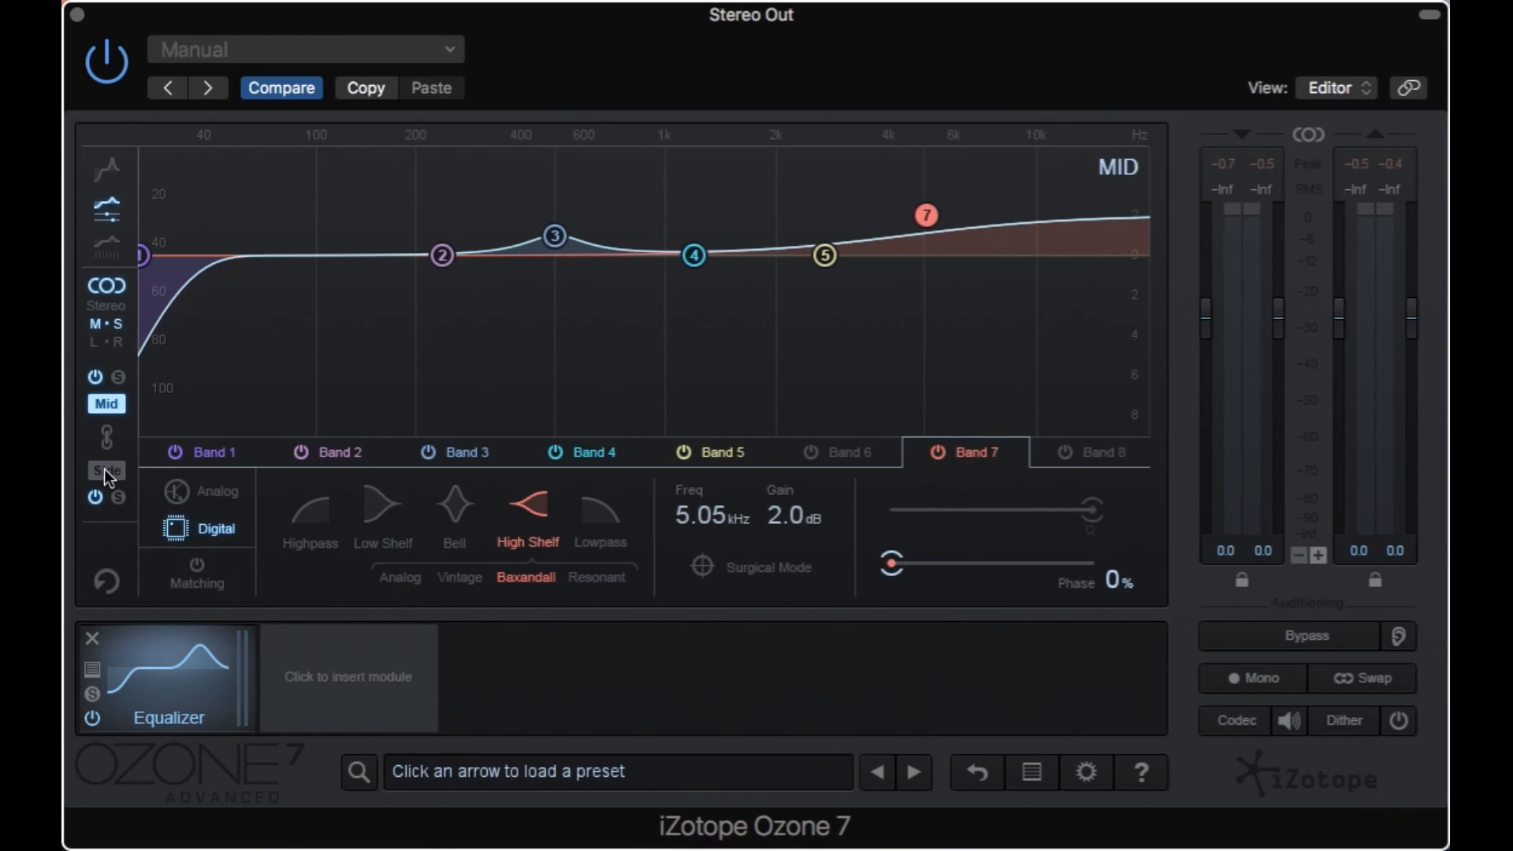
left_click(106, 471)
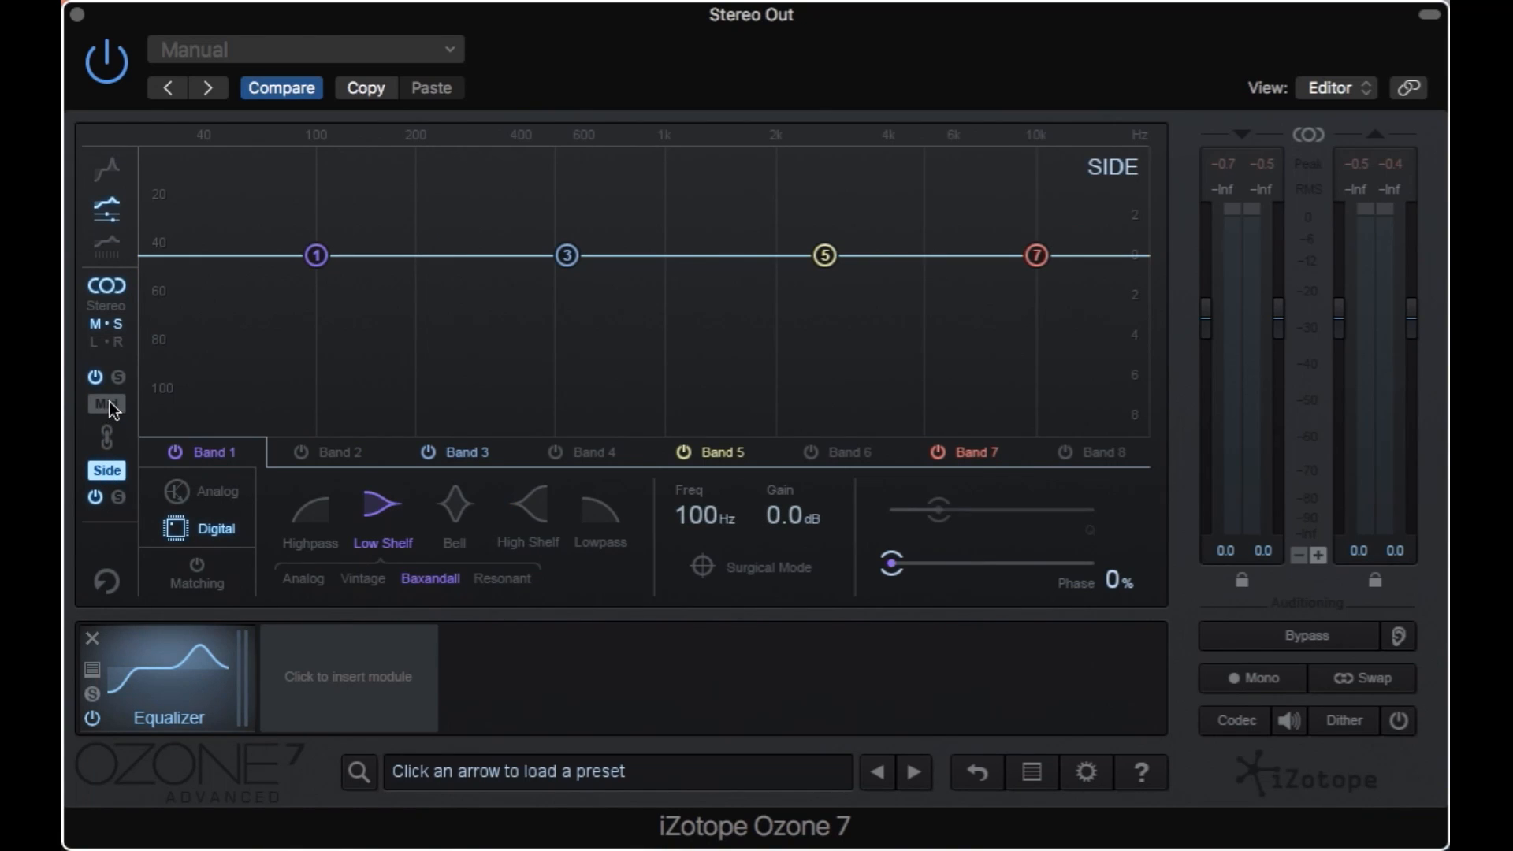
left_click(108, 405)
left_click(109, 472)
left_click(115, 410)
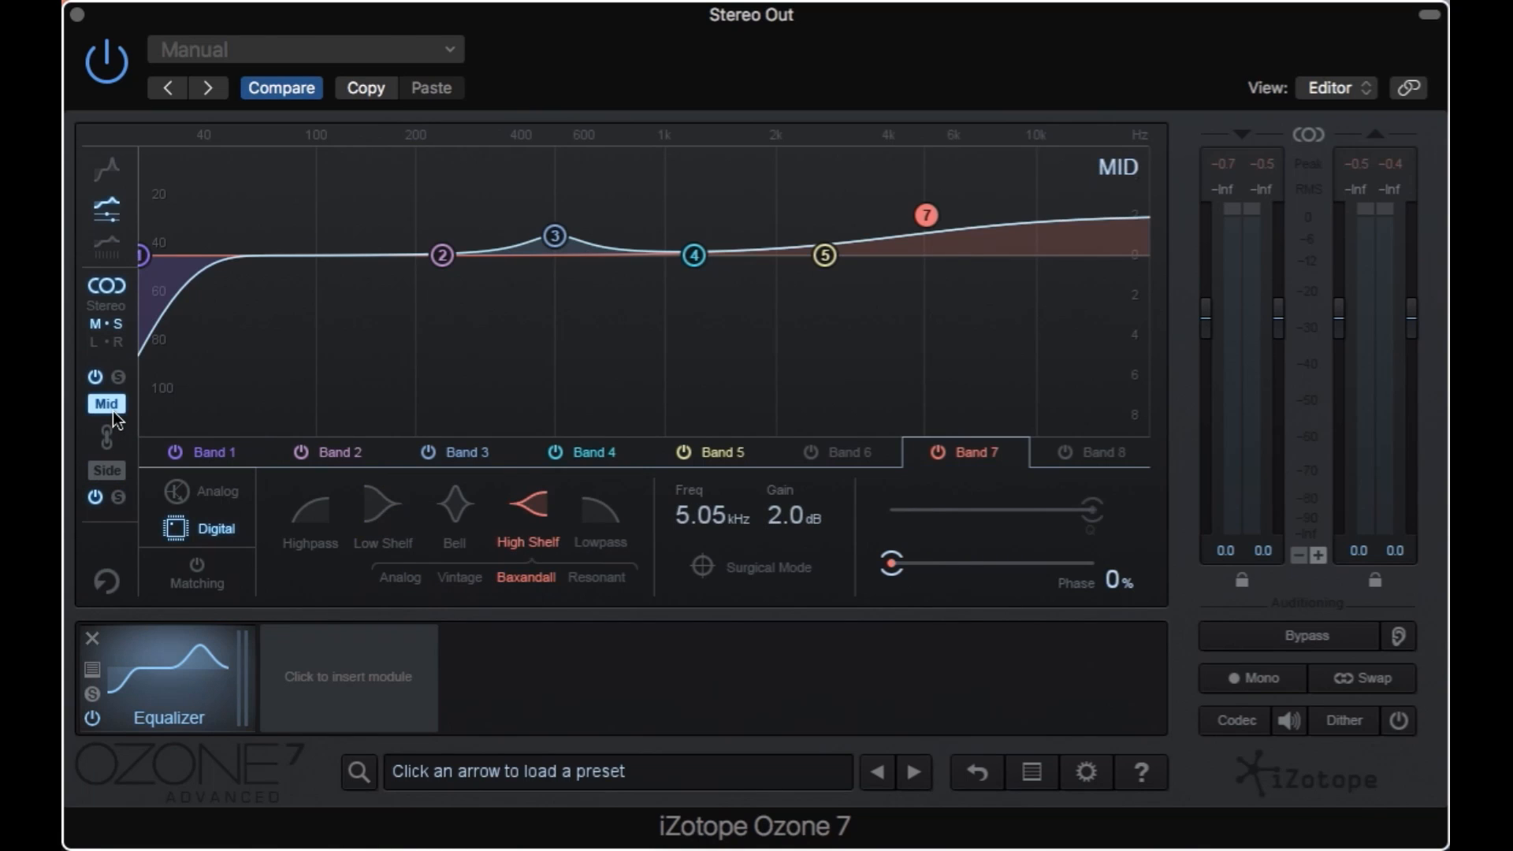
left_click(102, 473)
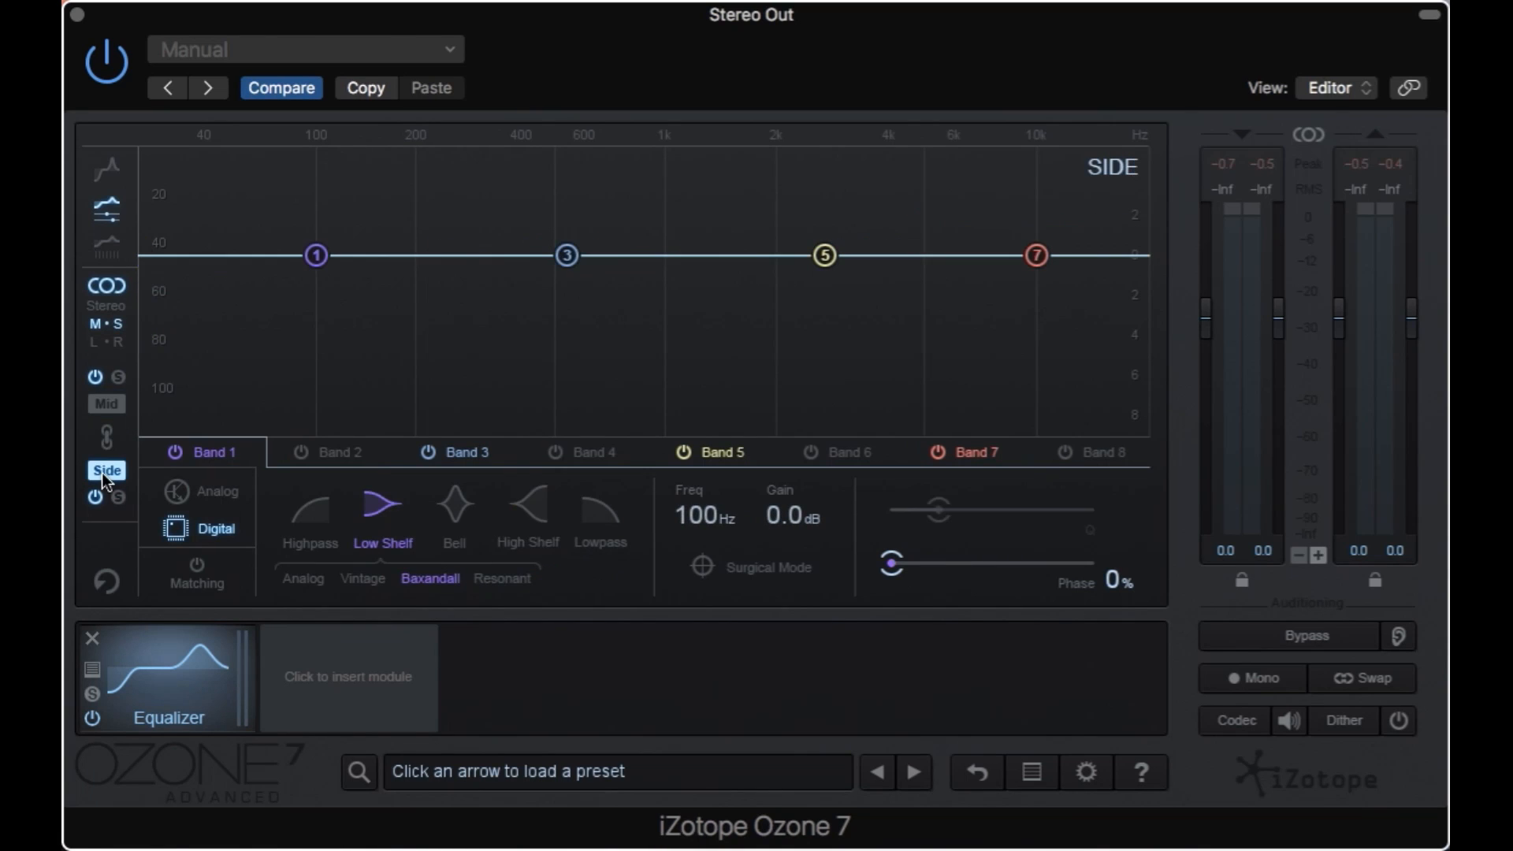
In the Mid channel, boost band 3, move band 2 to 72.3 Hz at 2.0 dB and lower band 7 to 0.8 dB at 5.17 kHz
left_click(111, 403)
left_click_drag(932, 221, 930, 230)
left_click(554, 236)
left_click_drag(554, 235, 554, 216)
left_click_drag(442, 255, 274, 209)
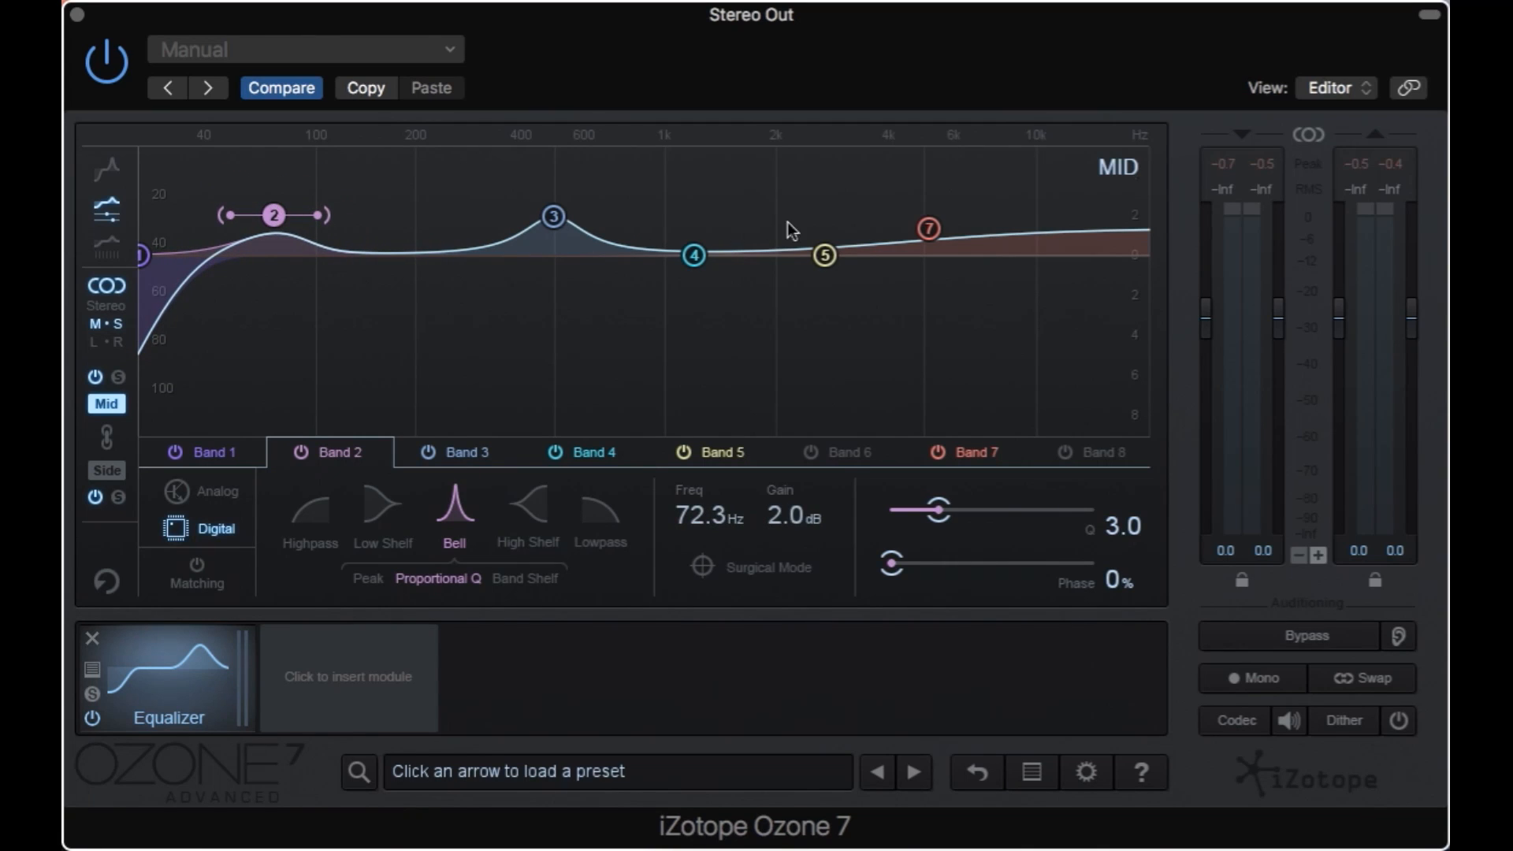
left_click_drag(927, 229, 930, 240)
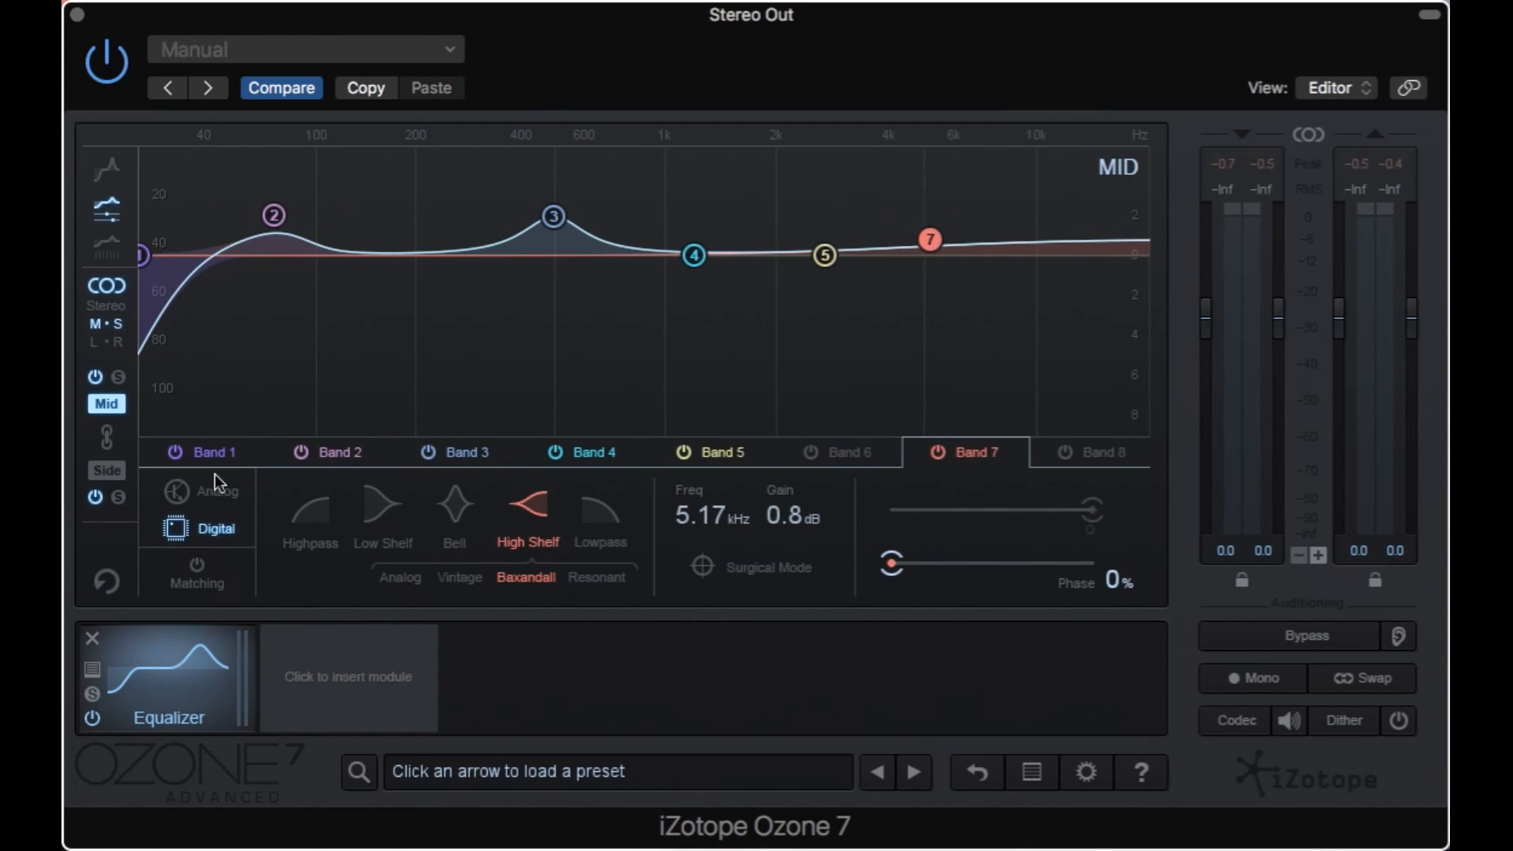
In the Side channel, boost band 7's high shelf and set band 1's low shelf to about 260 Hz at -4.2 dB
left_click(107, 471)
left_click_drag(1037, 255, 934, 206)
left_click_drag(326, 246, 451, 340)
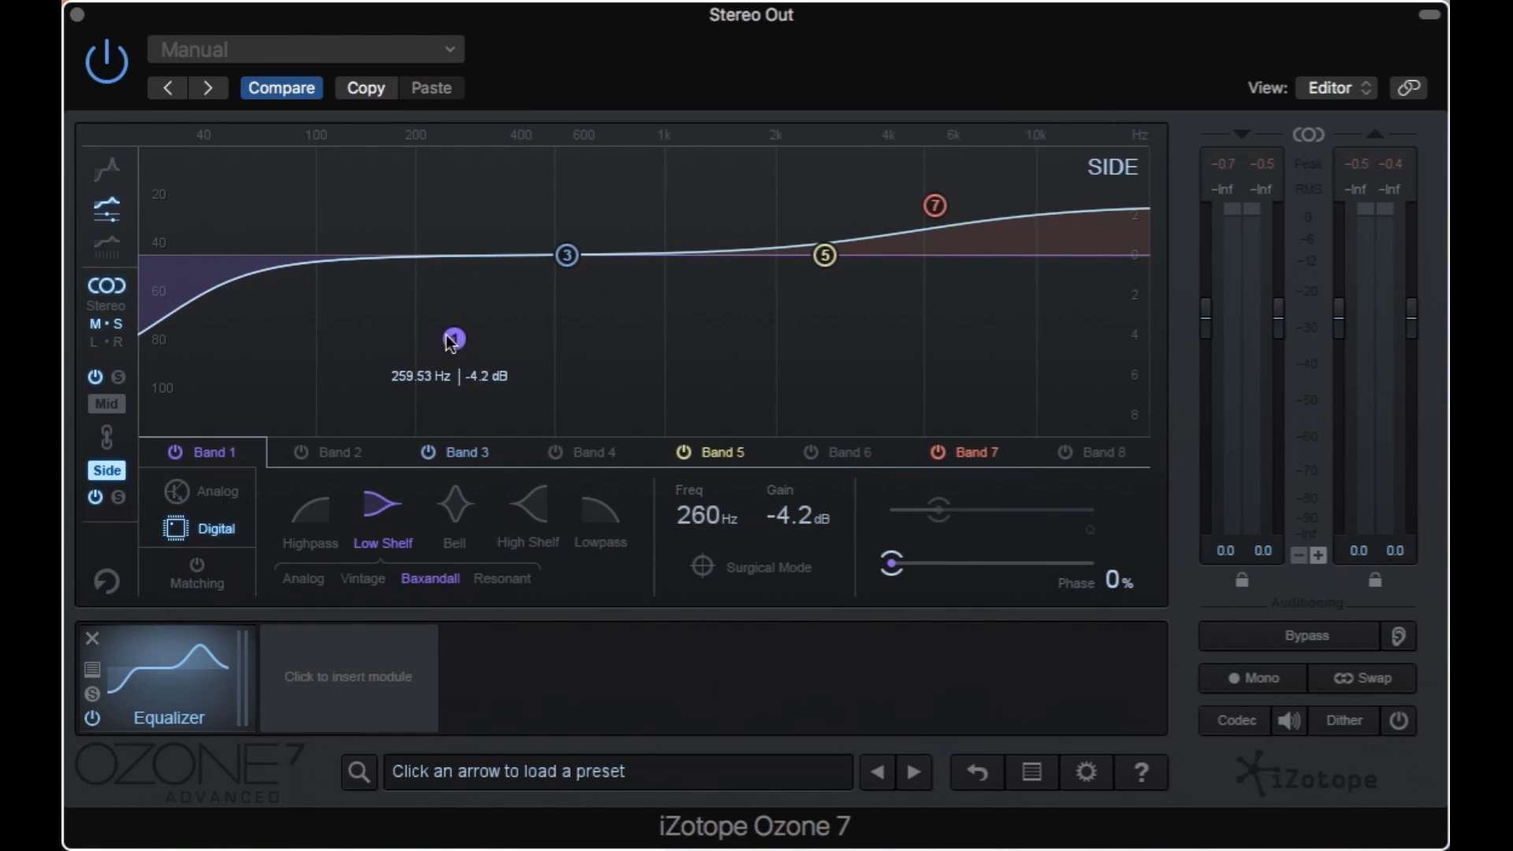
Audition the Mid and Side channels soloed during playback, and compare the full equalized sound with the module bypassed
left_click(117, 404)
left_click(118, 378)
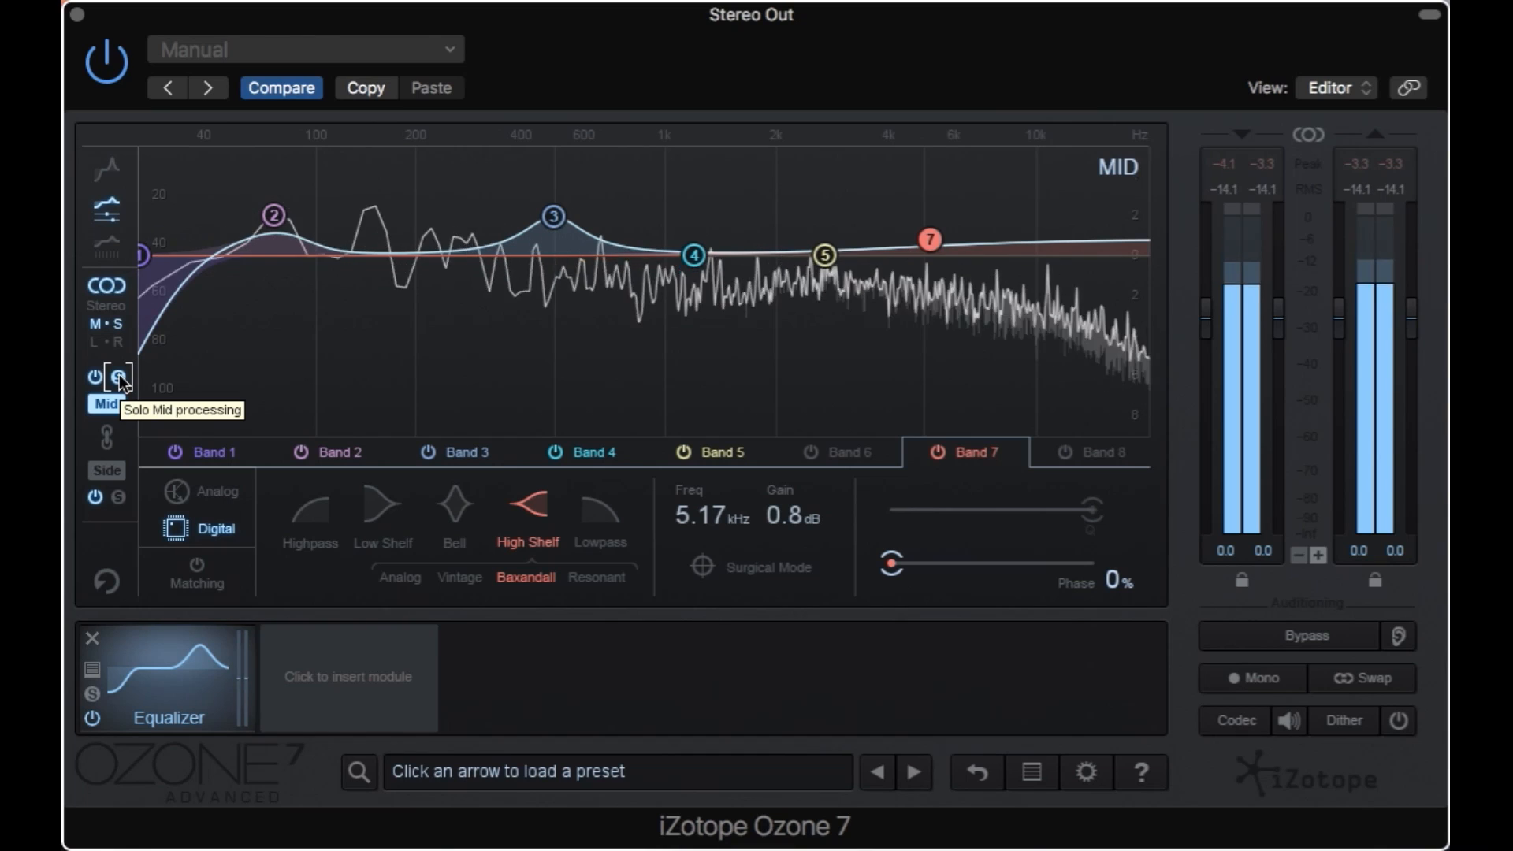
left_click(119, 499)
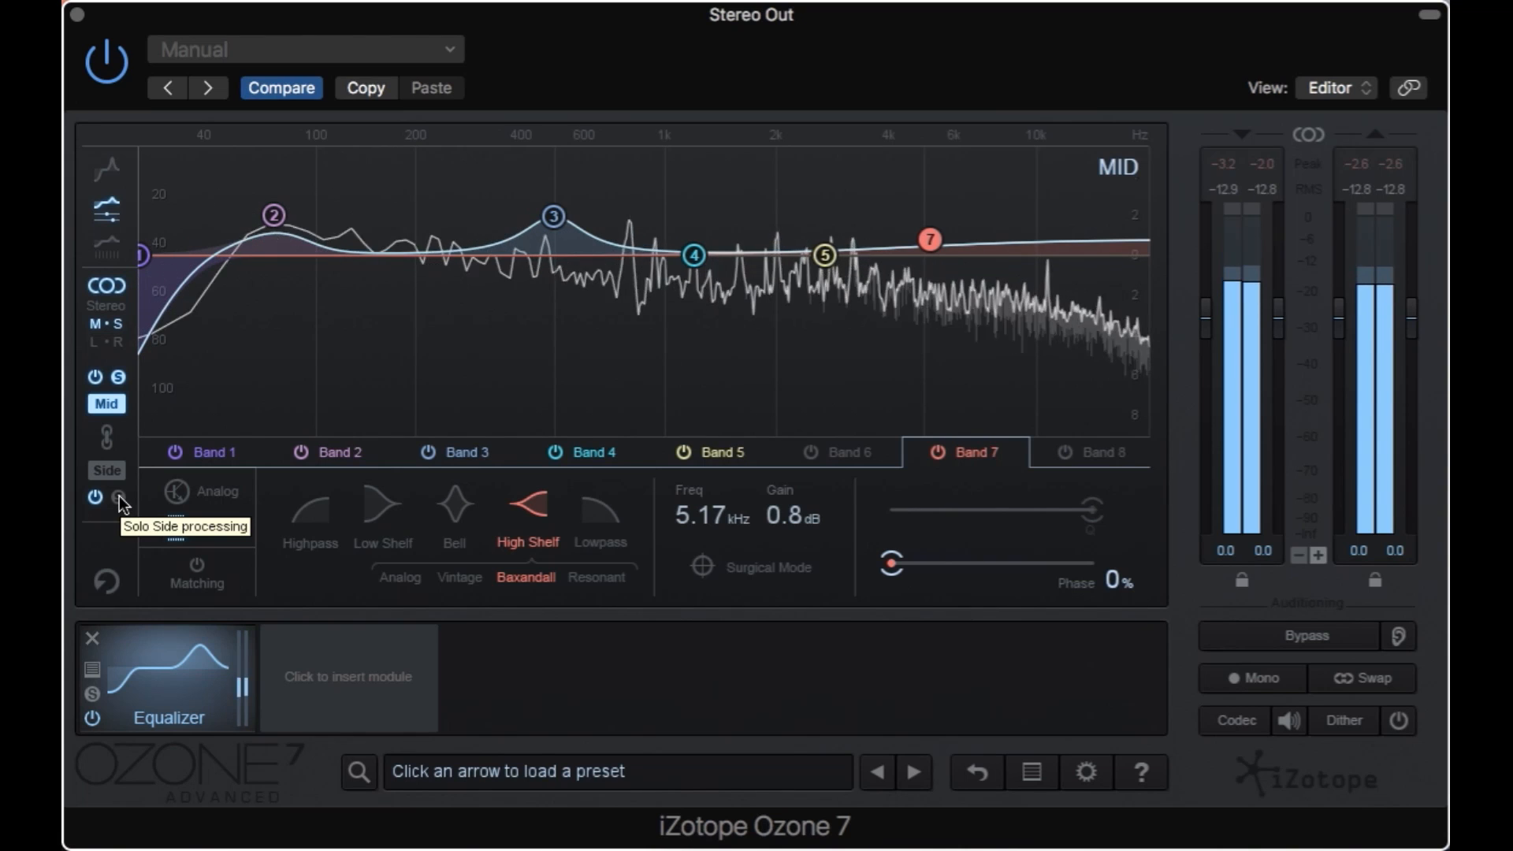
left_click(119, 499)
left_click(117, 473)
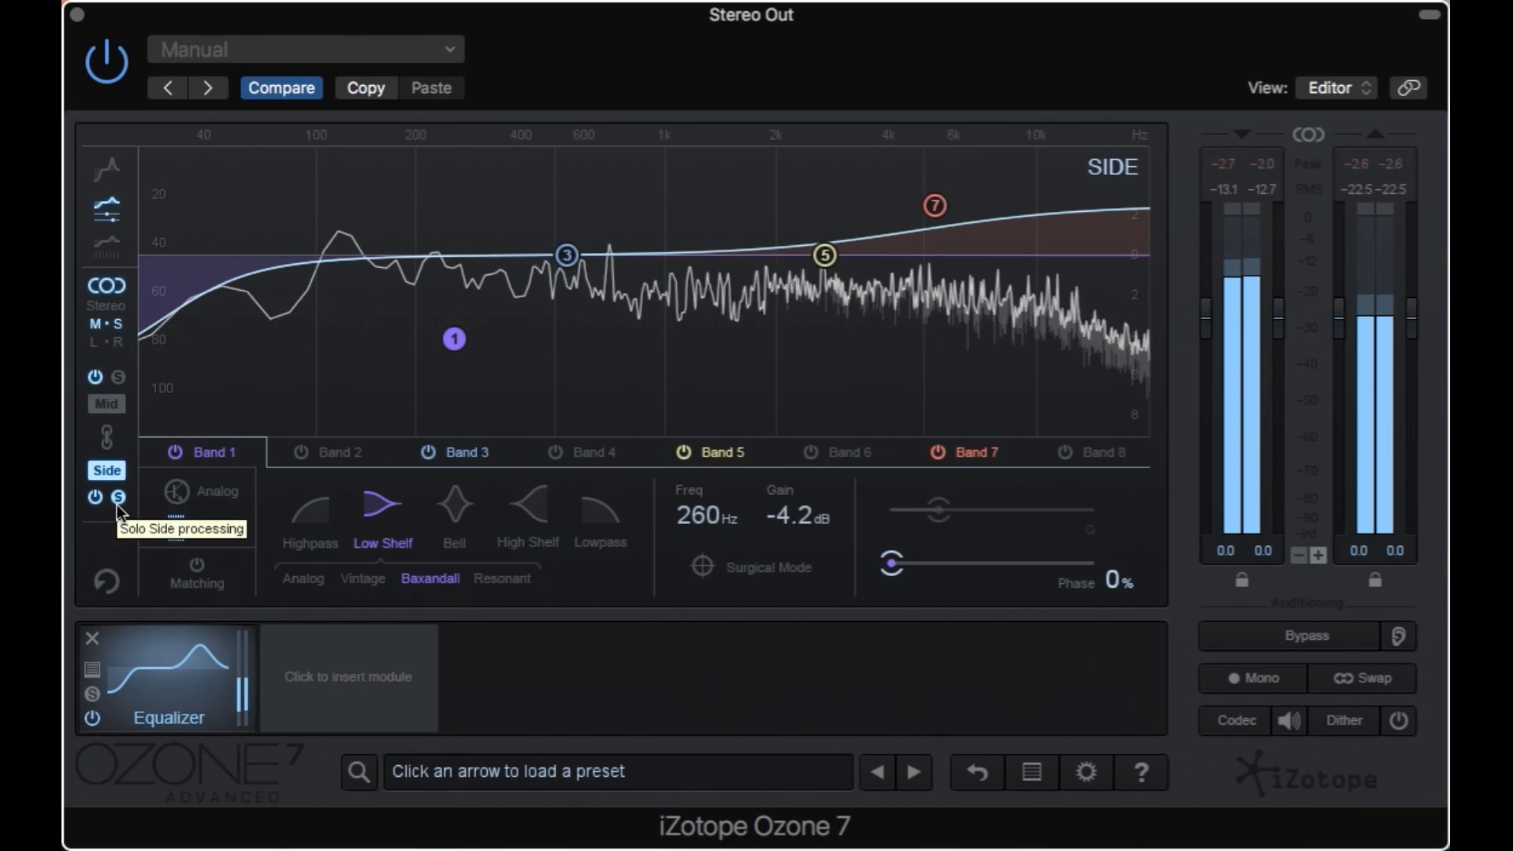
left_click(117, 407)
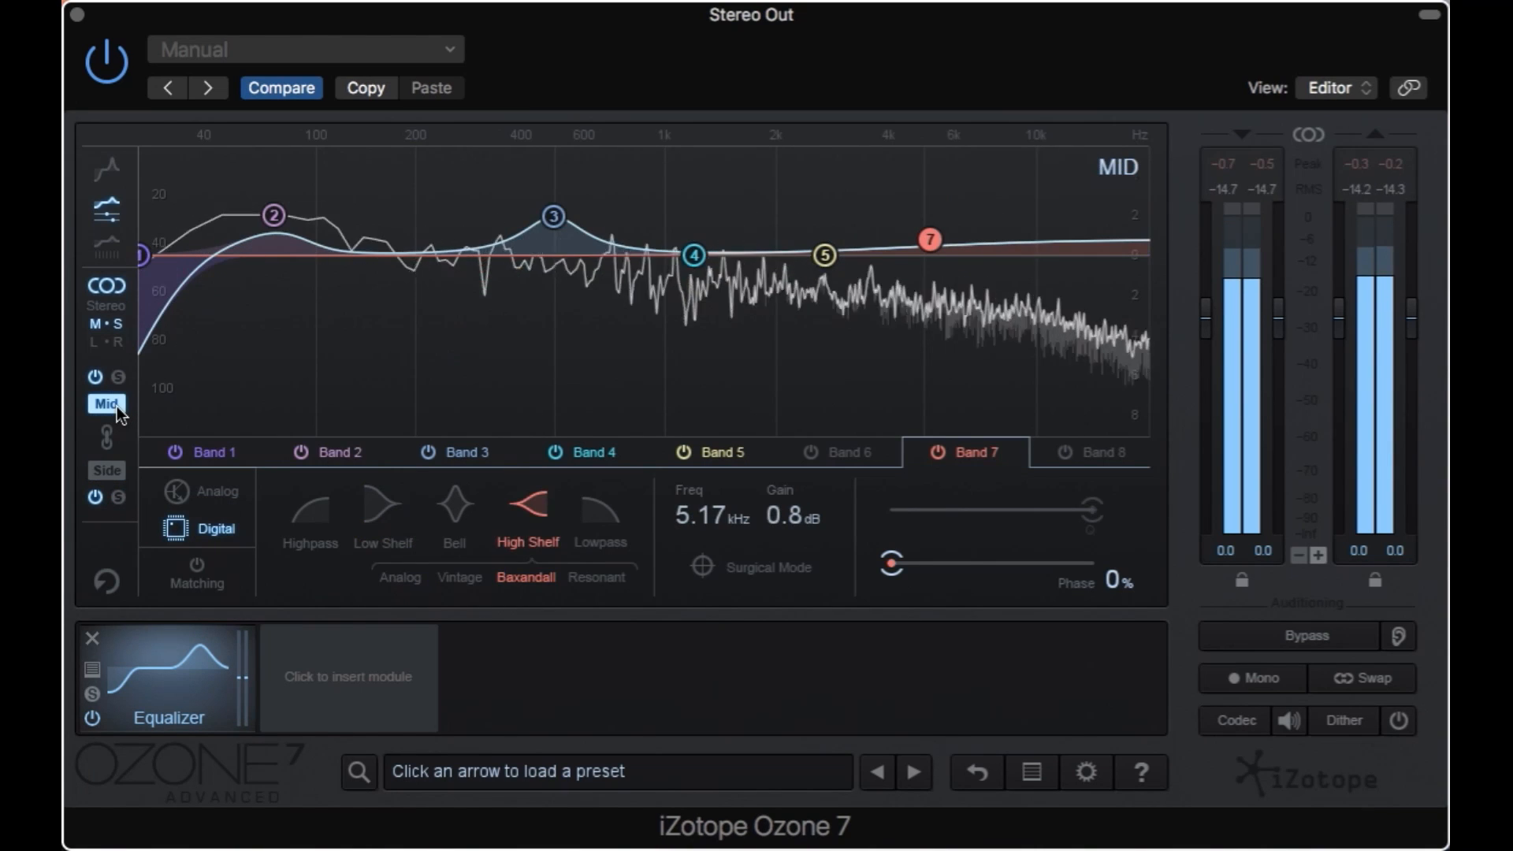
left_click(93, 719)
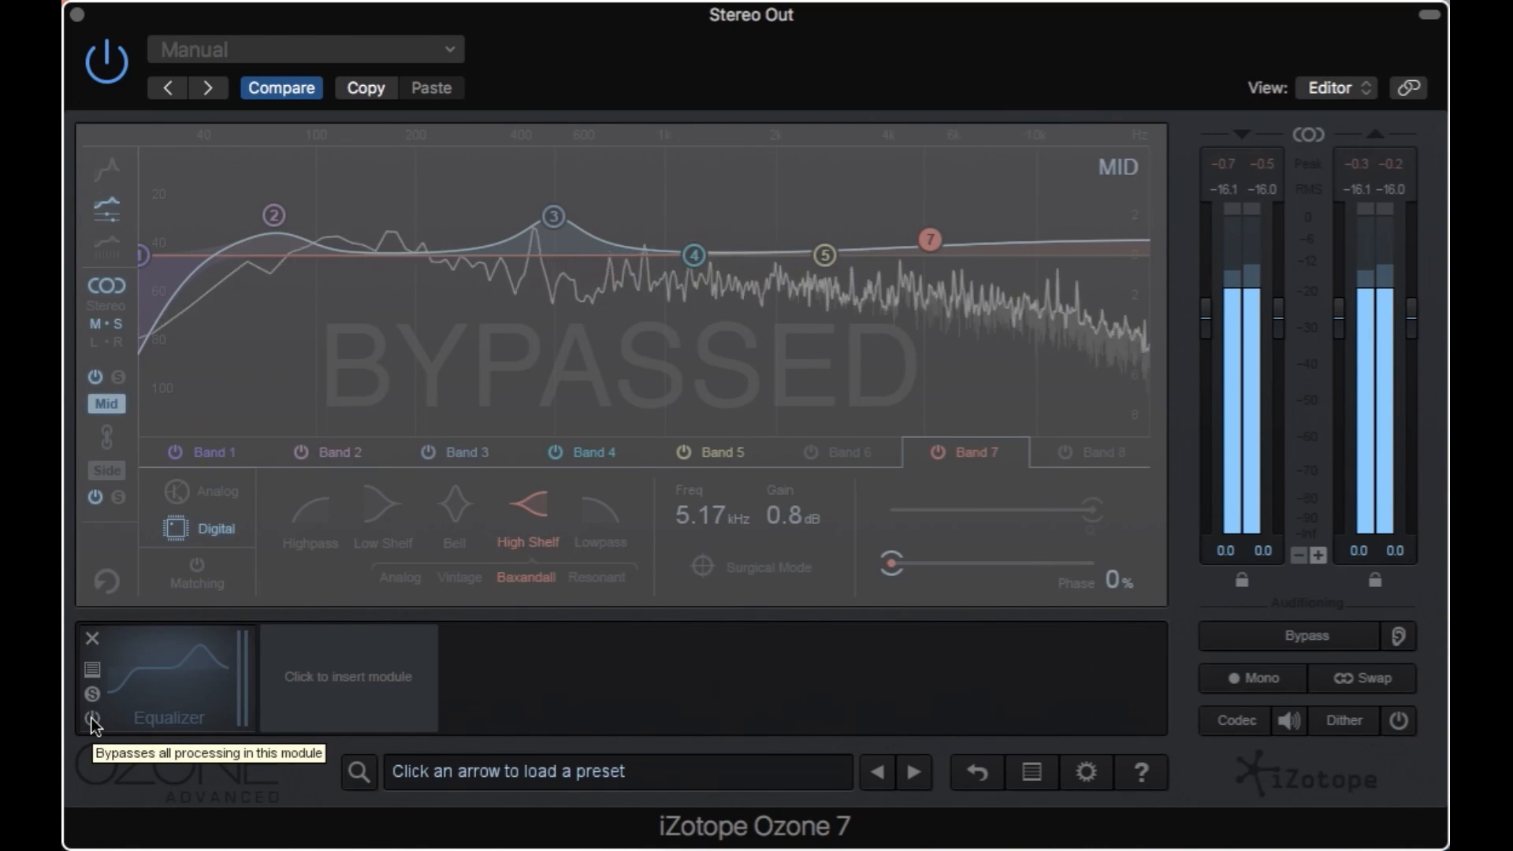
left_click(93, 718)
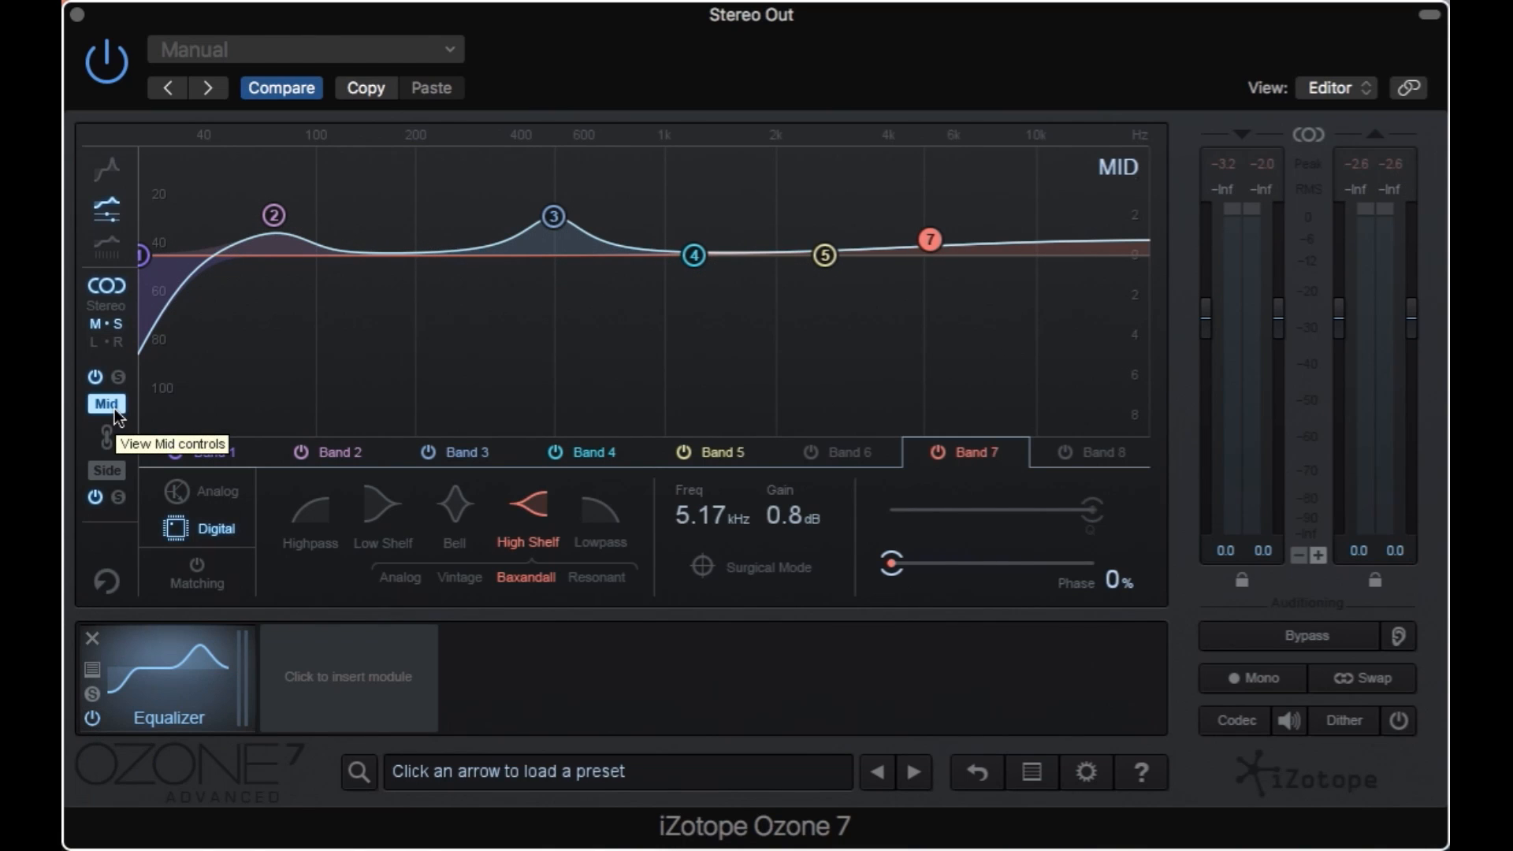
Save the current Mid/Side settings as a new equalizer preset named "MS Lift" and close the preset manager
left_click(94, 670)
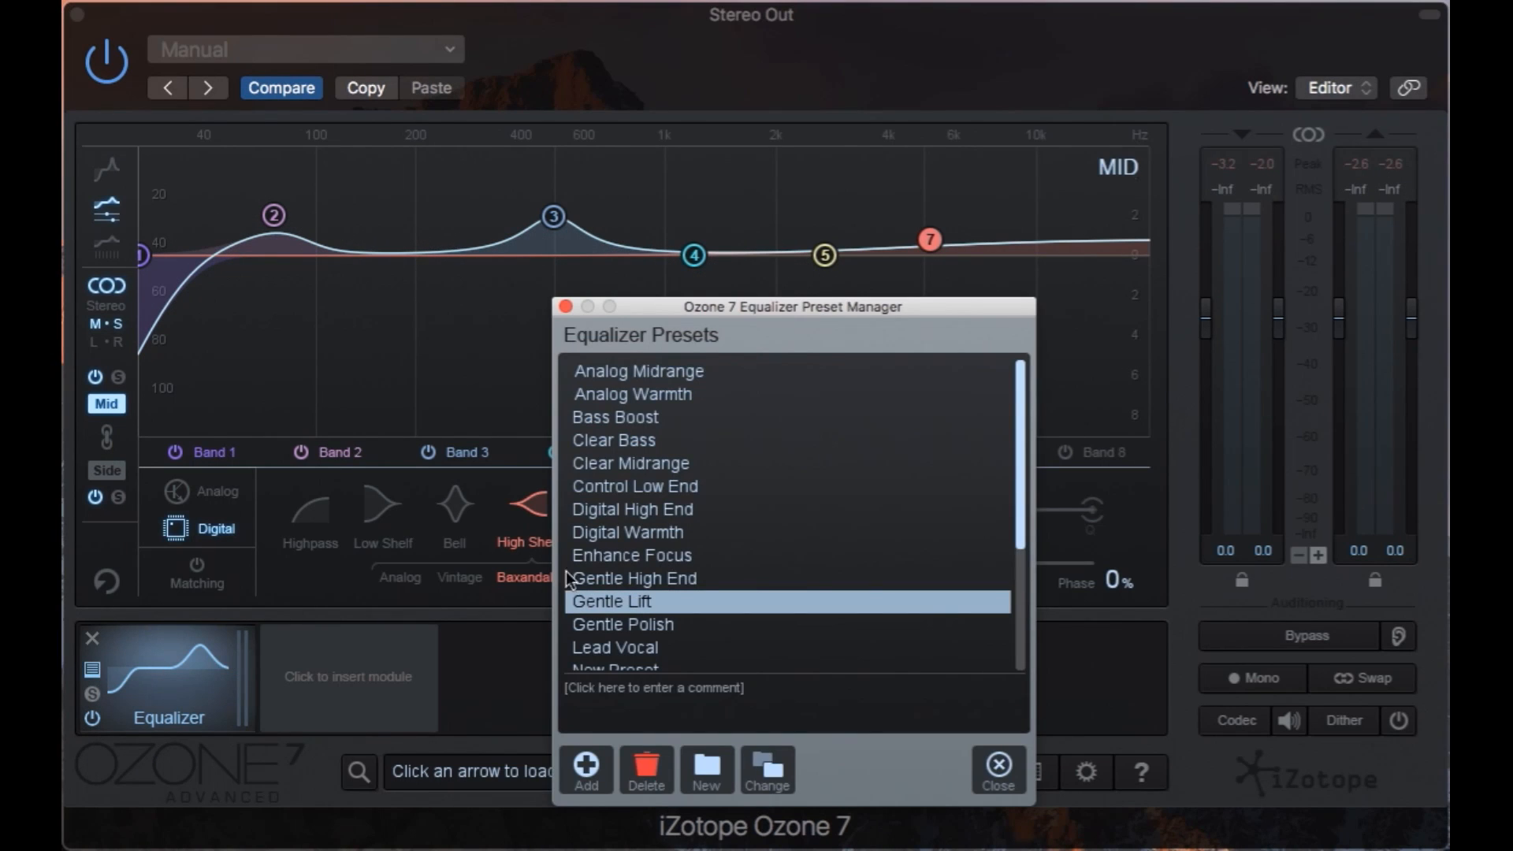
left_click(585, 768)
type("MS Lift")
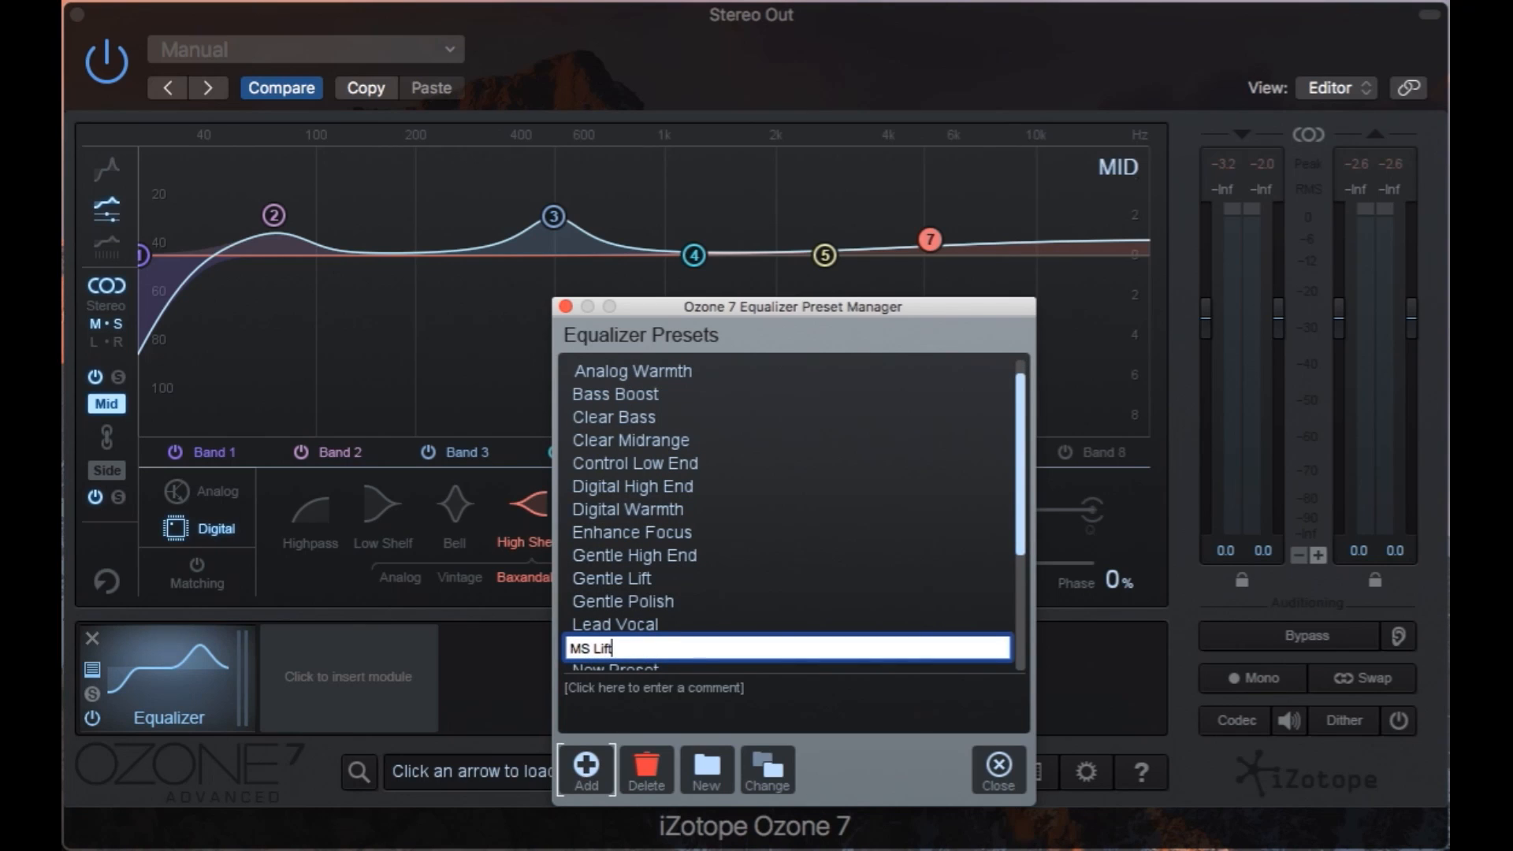
key("Return")
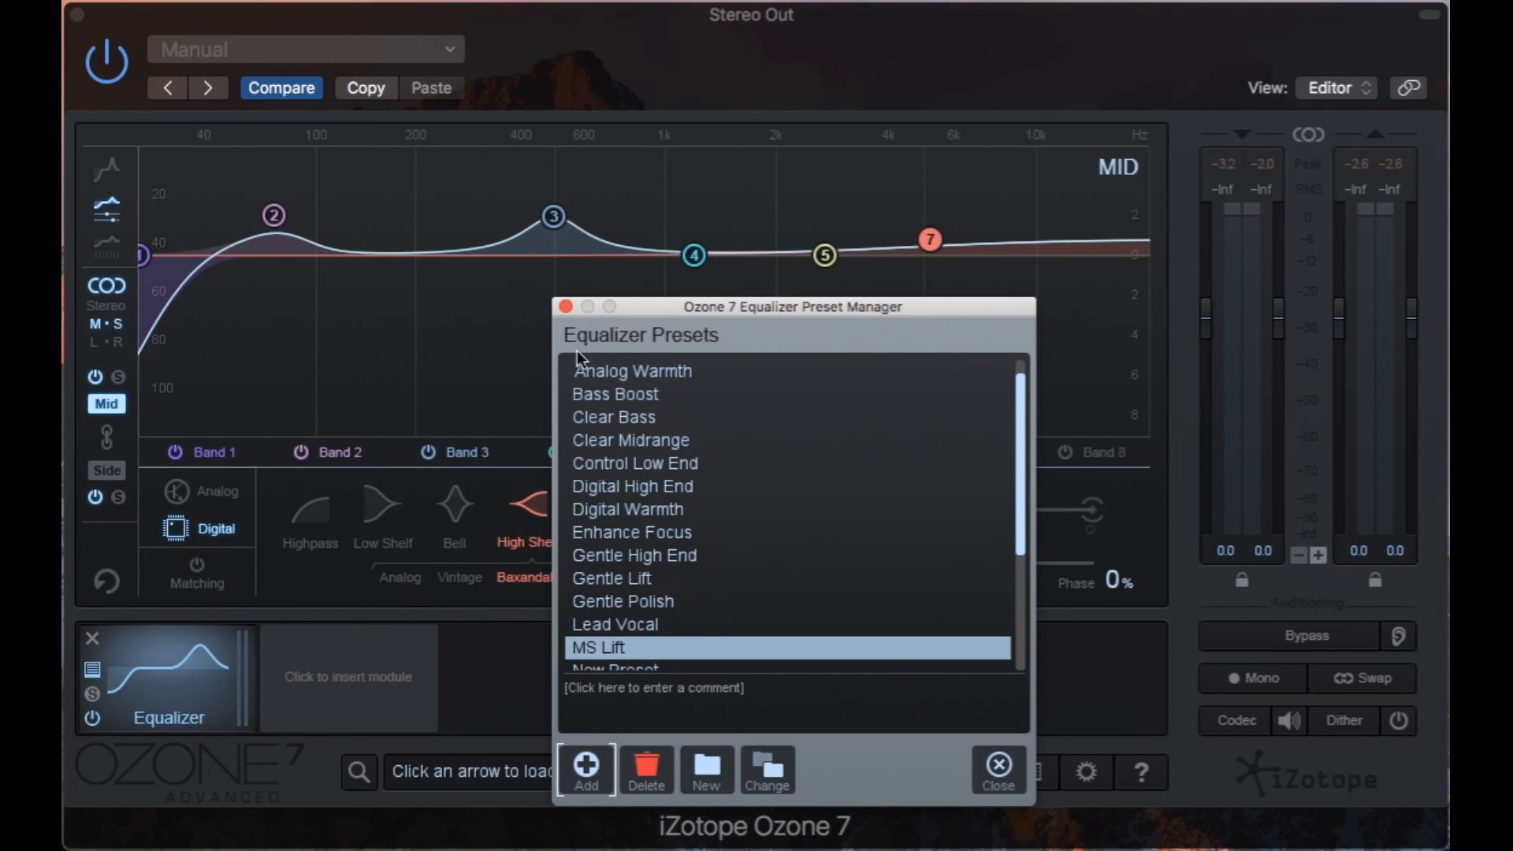
left_click(566, 306)
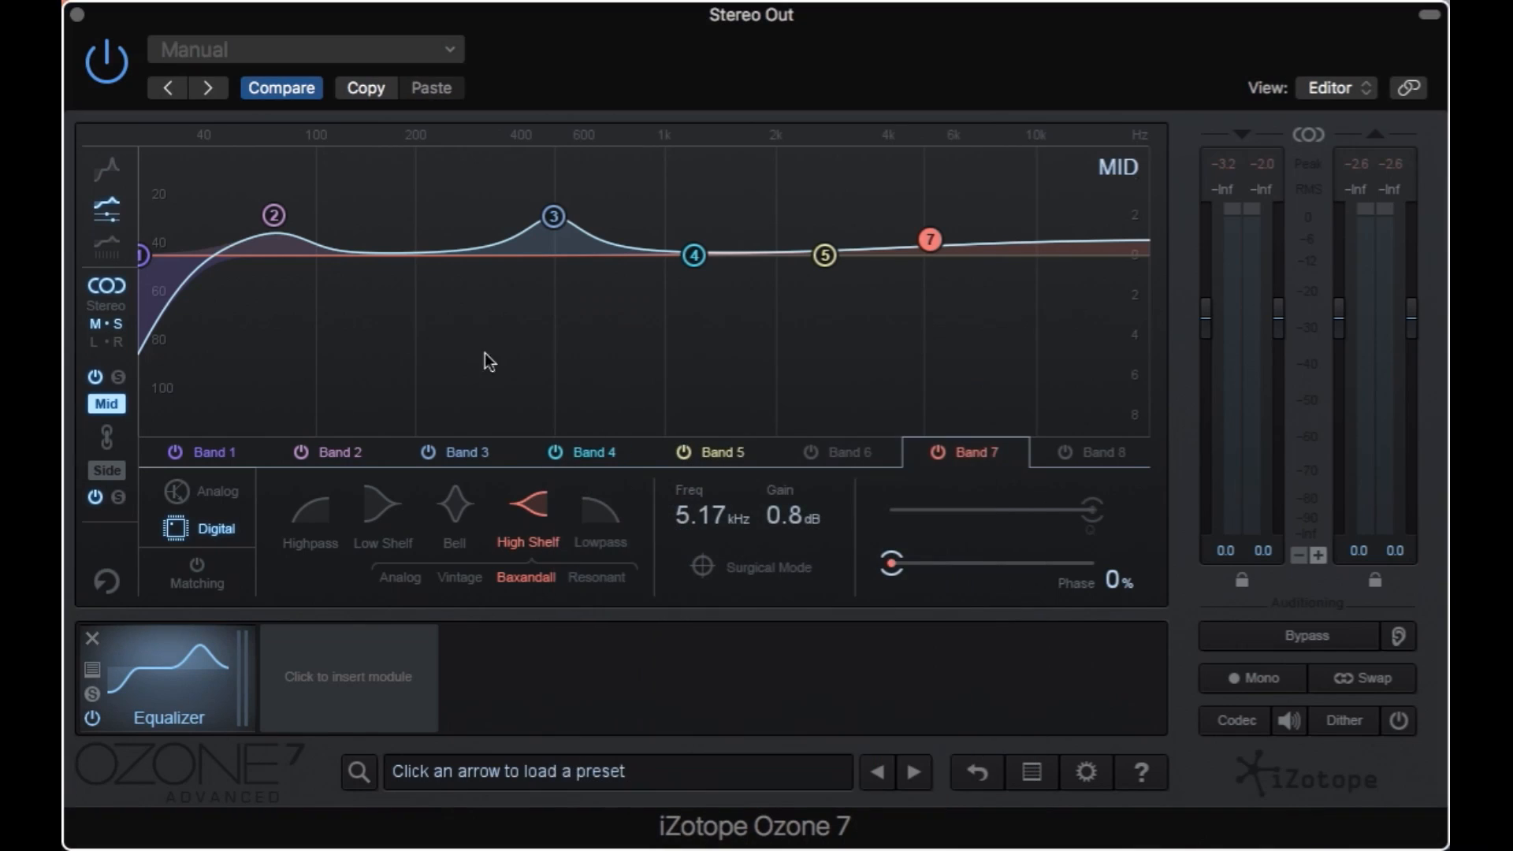
Reset the equalizer to its defaults and recall the "MS Lift" preset
left_click(104, 583)
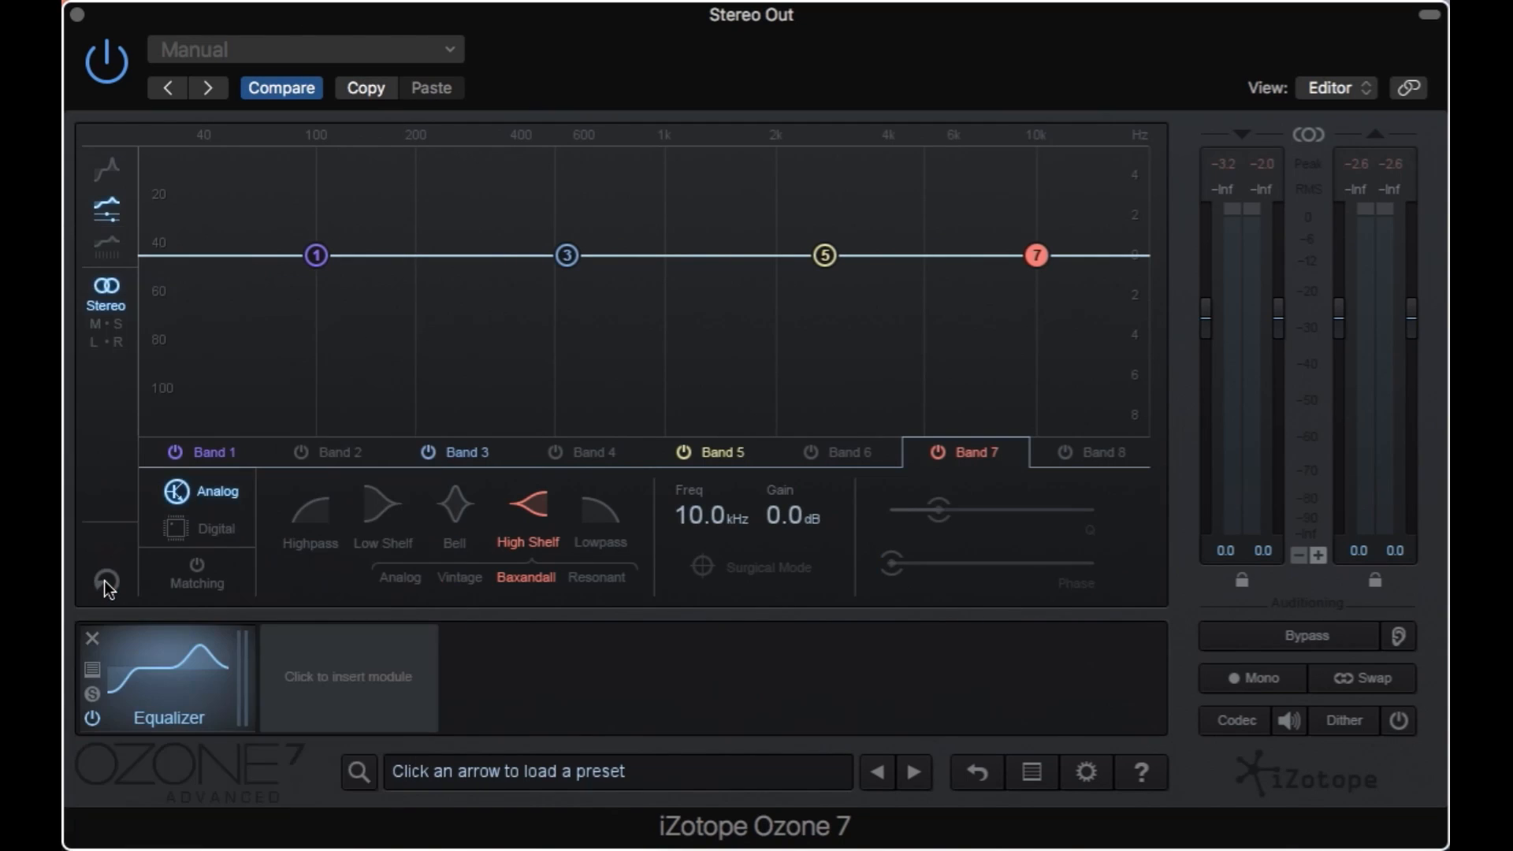
left_click(96, 670)
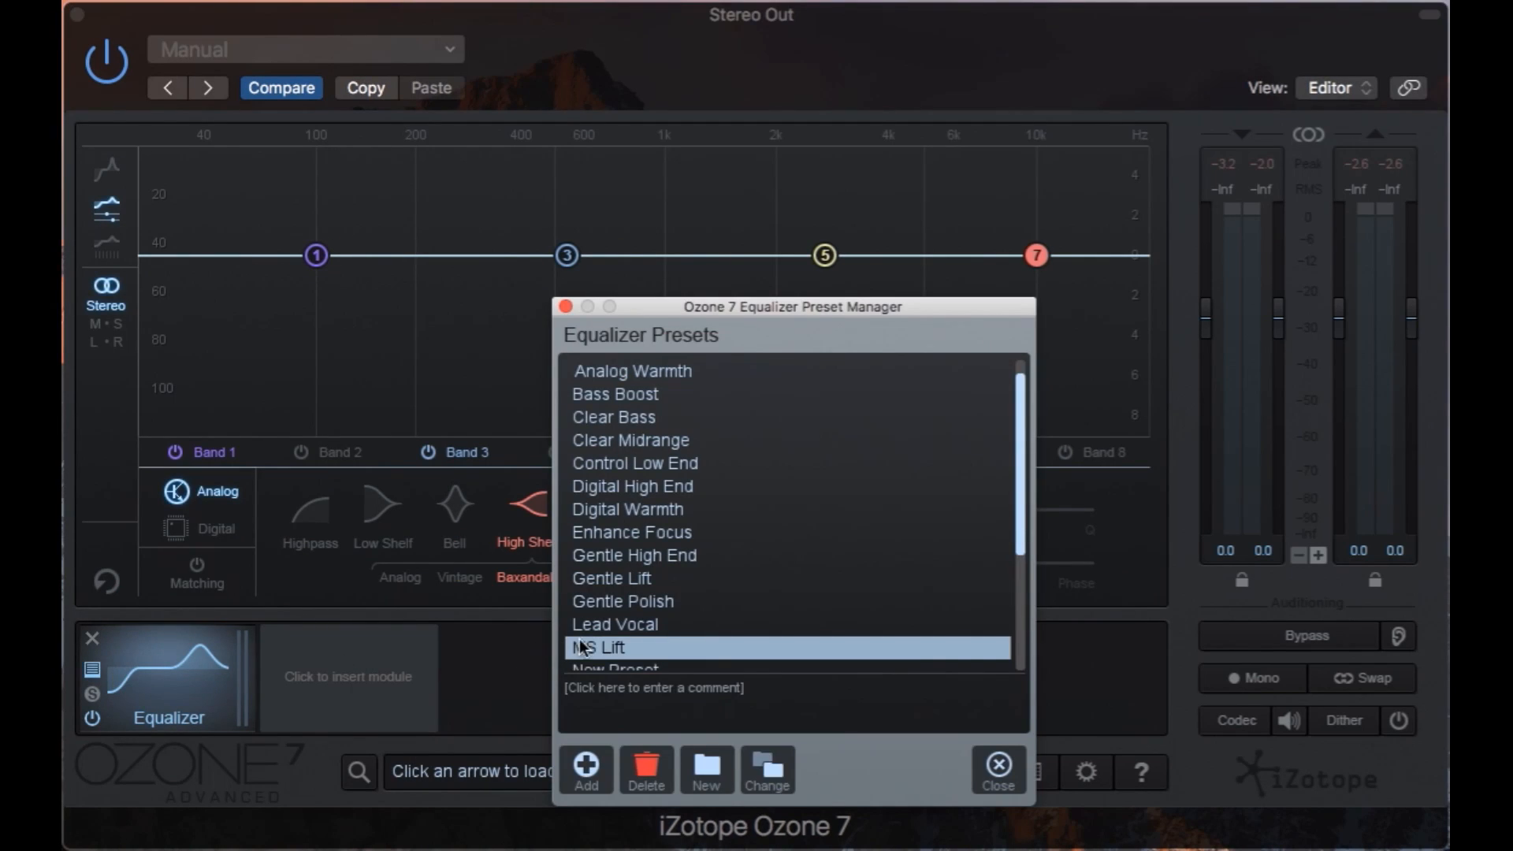
left_click(607, 649)
left_click(565, 307)
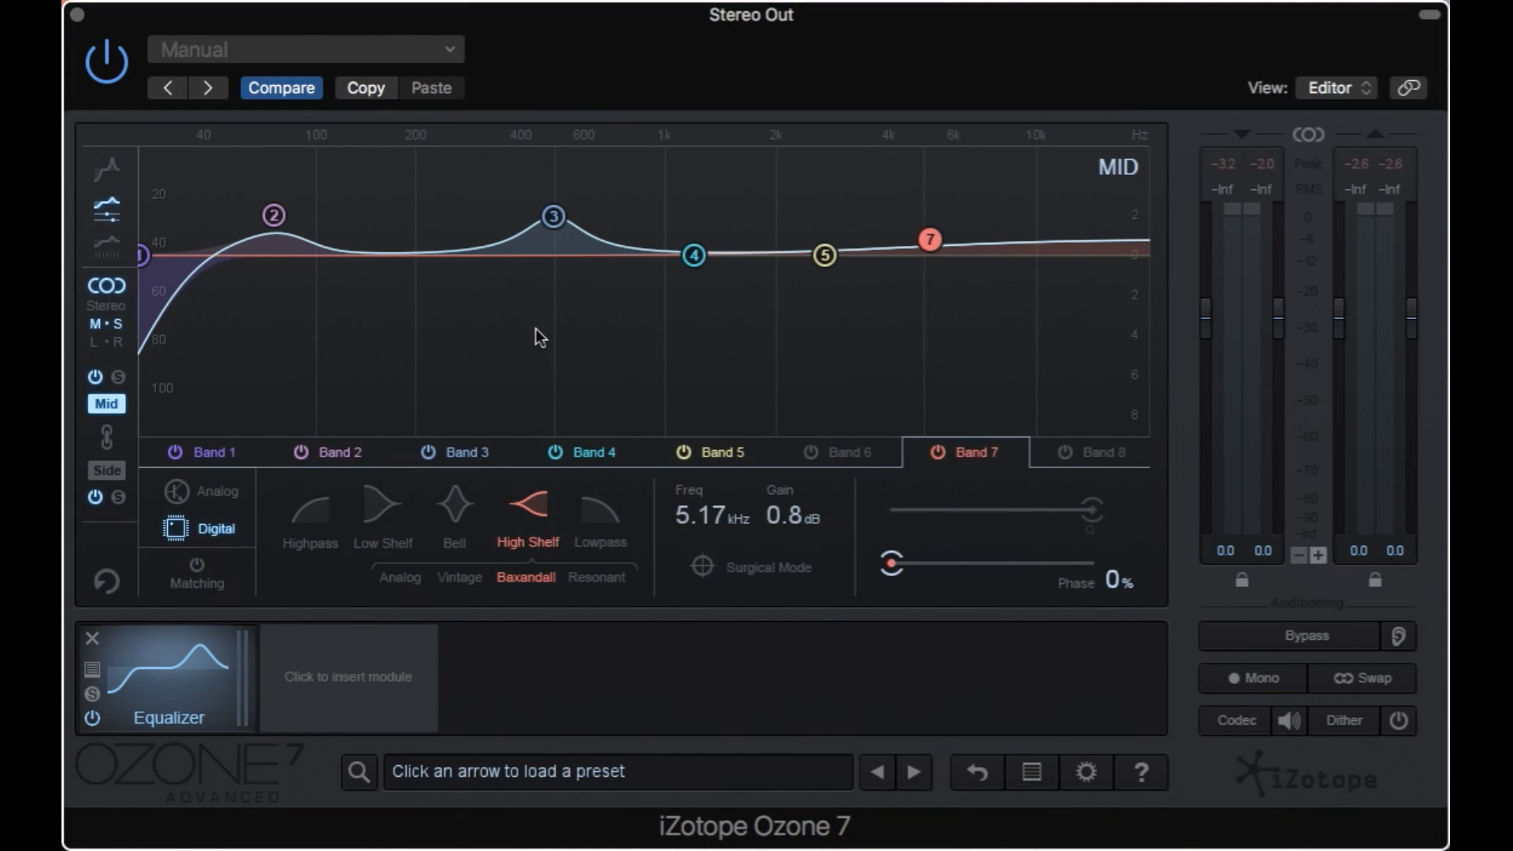
Open the equalizer's Matching controls
left_click(212, 589)
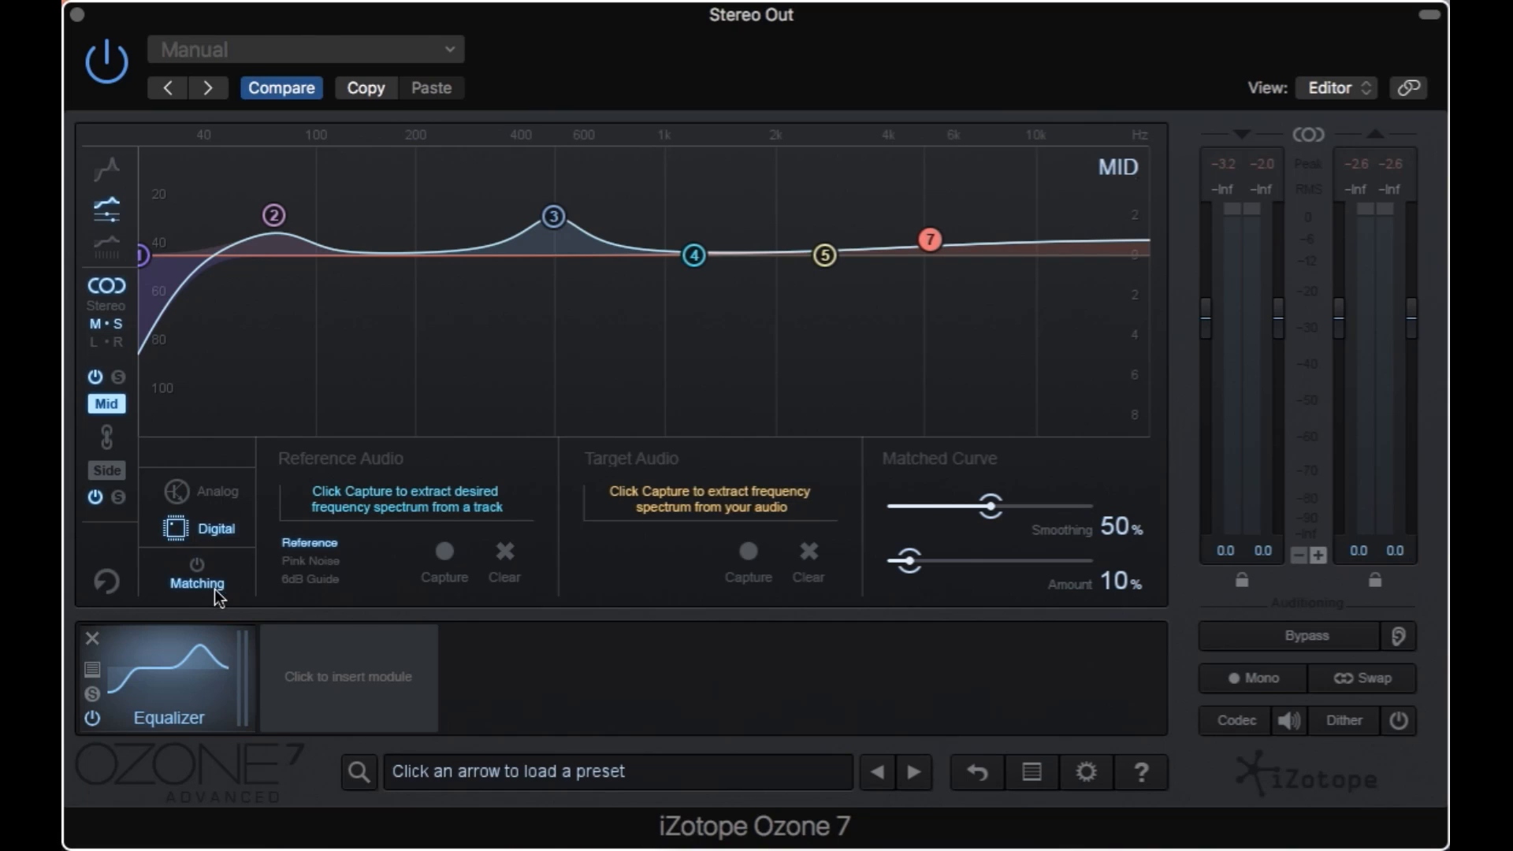